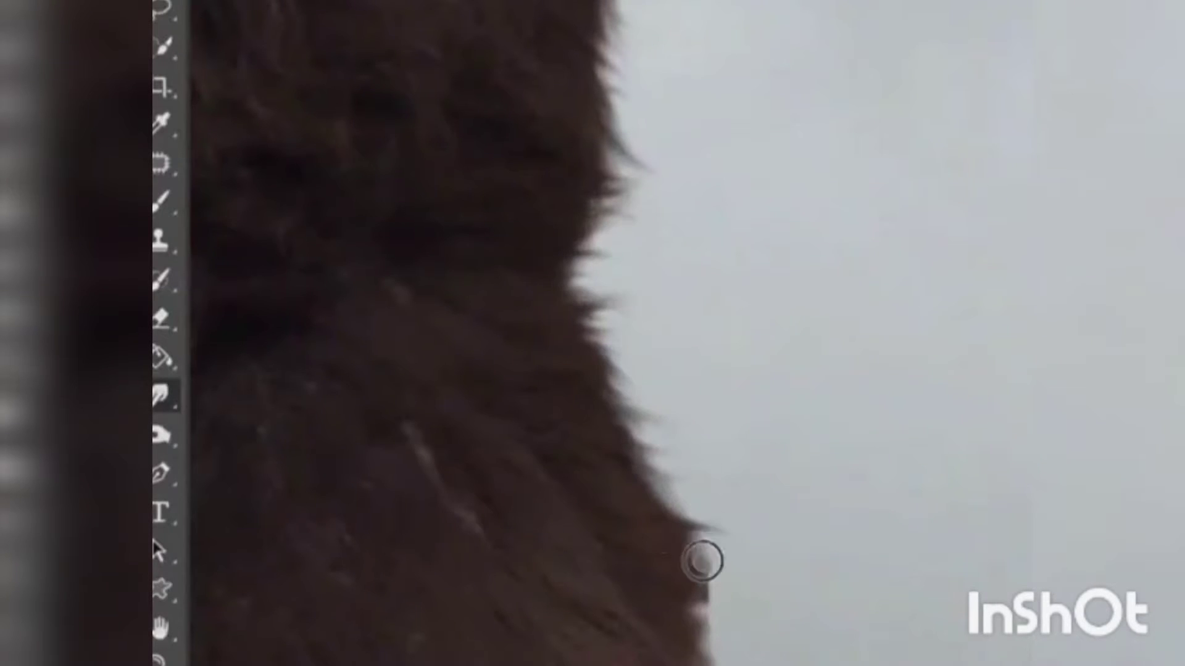
Step: Smudge wispy fur strands out from the bear's edge into the grey sky
drag(684, 537, 710, 583)
drag(709, 495, 710, 552)
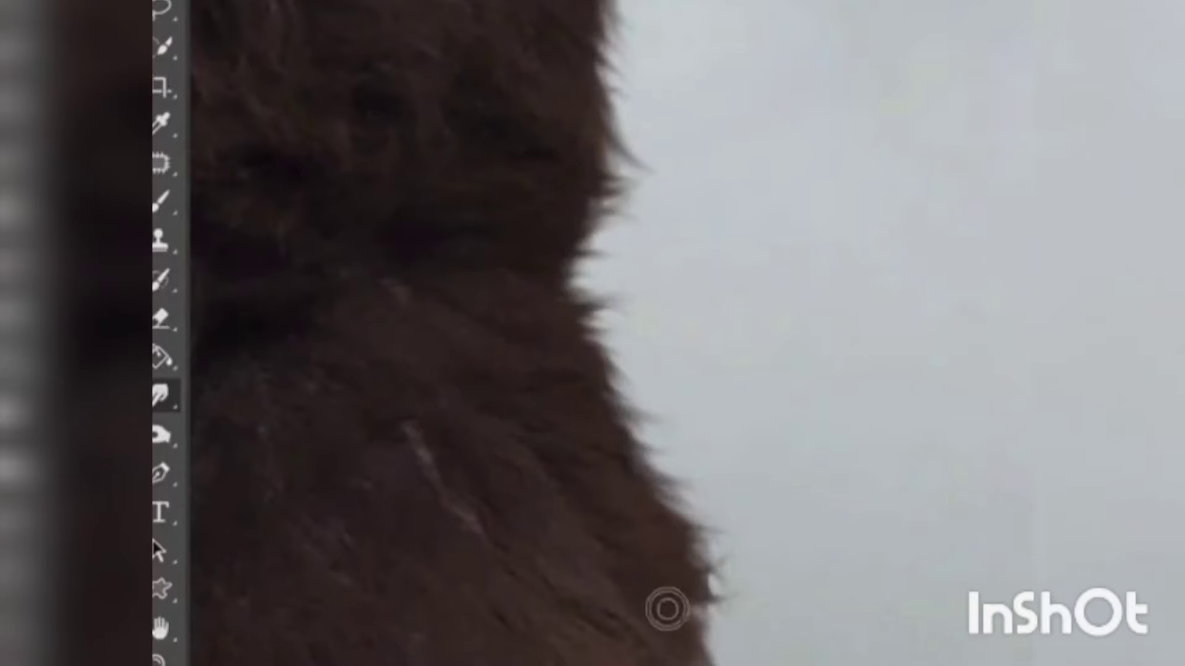
drag(656, 603, 537, 378)
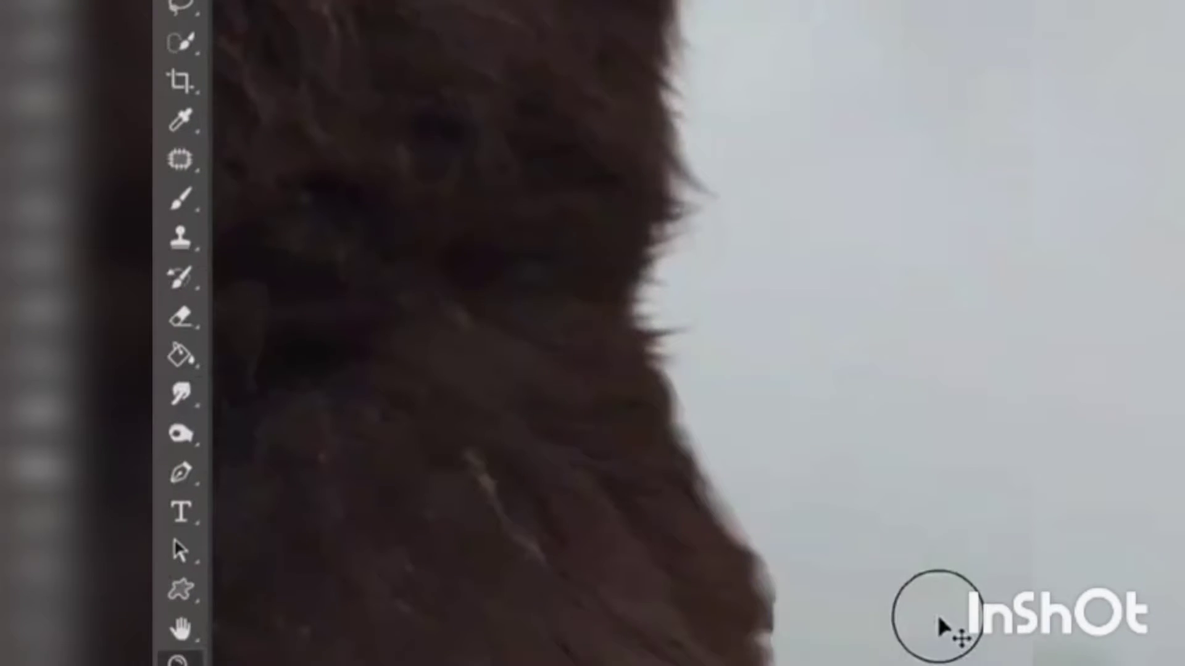
drag(941, 626, 933, 624)
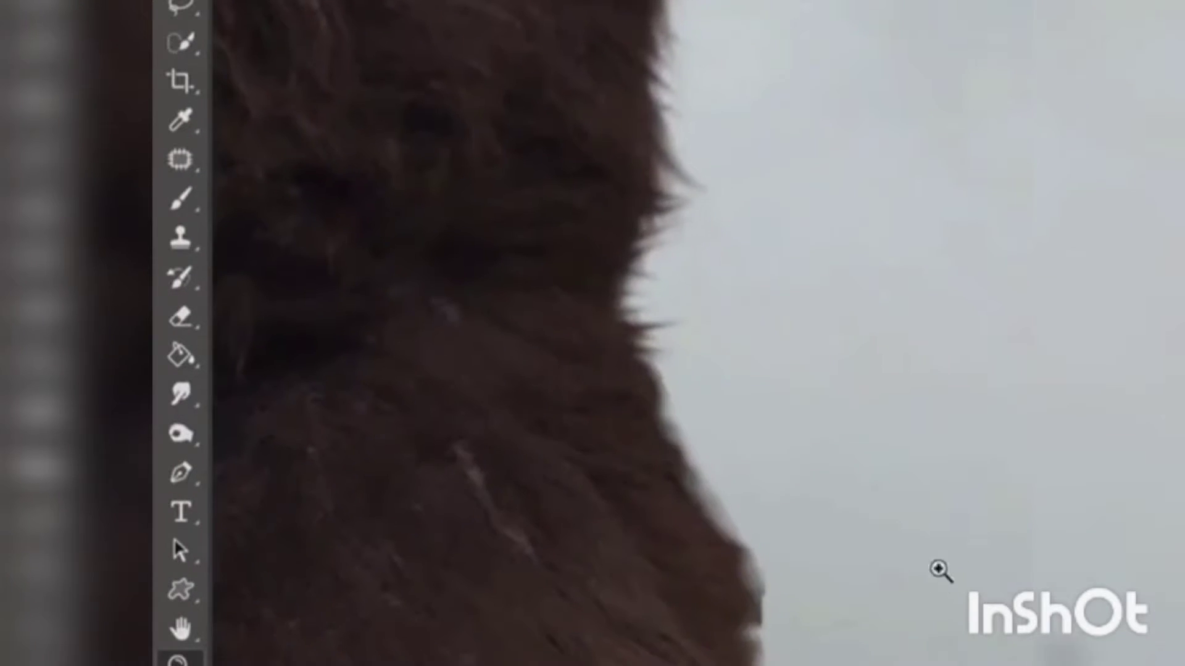
Step: Briefly switch to the Blur tool, then go back to the Smudge tool
right_click(174, 398)
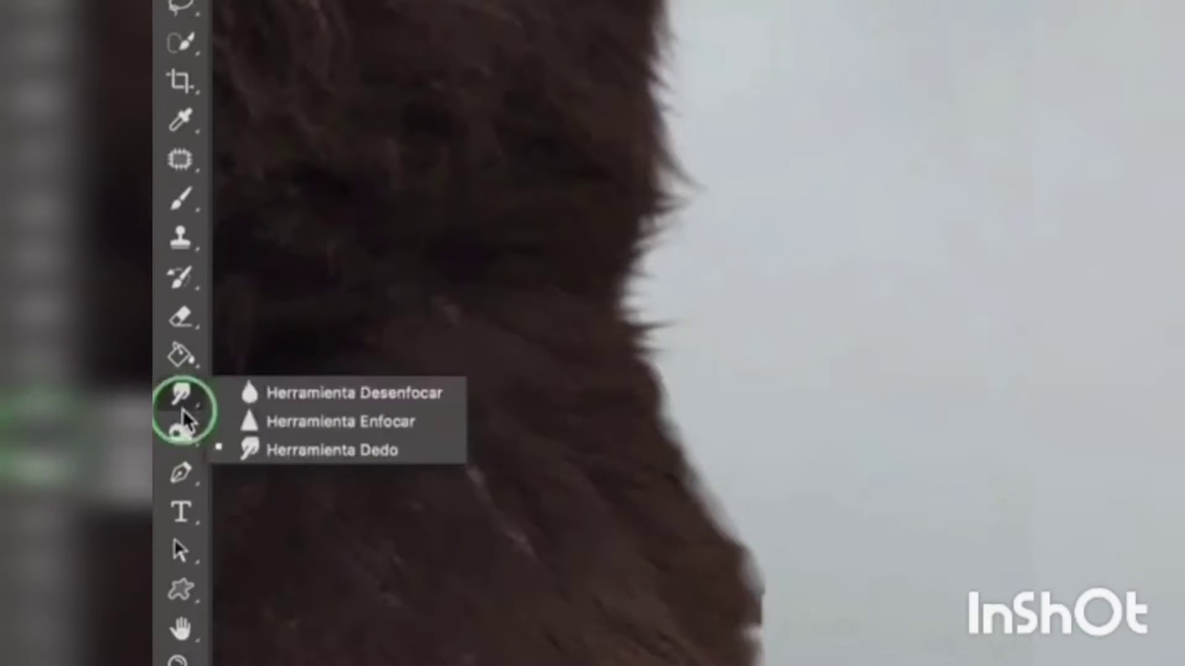
click(255, 390)
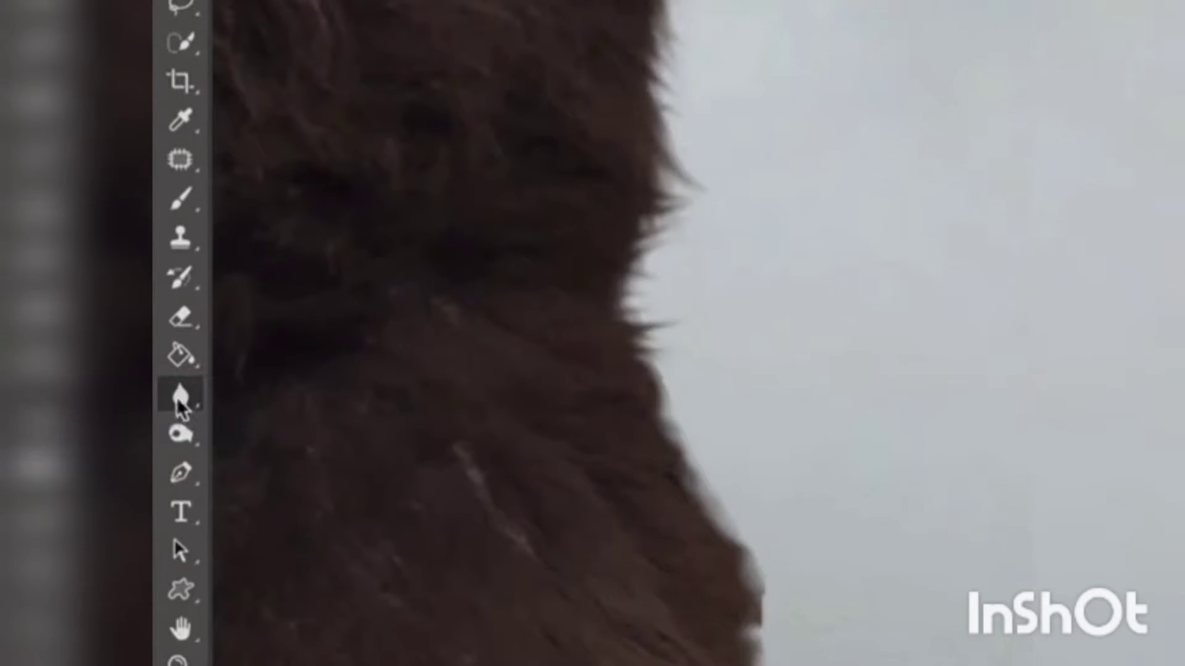
right_click(180, 395)
click(247, 449)
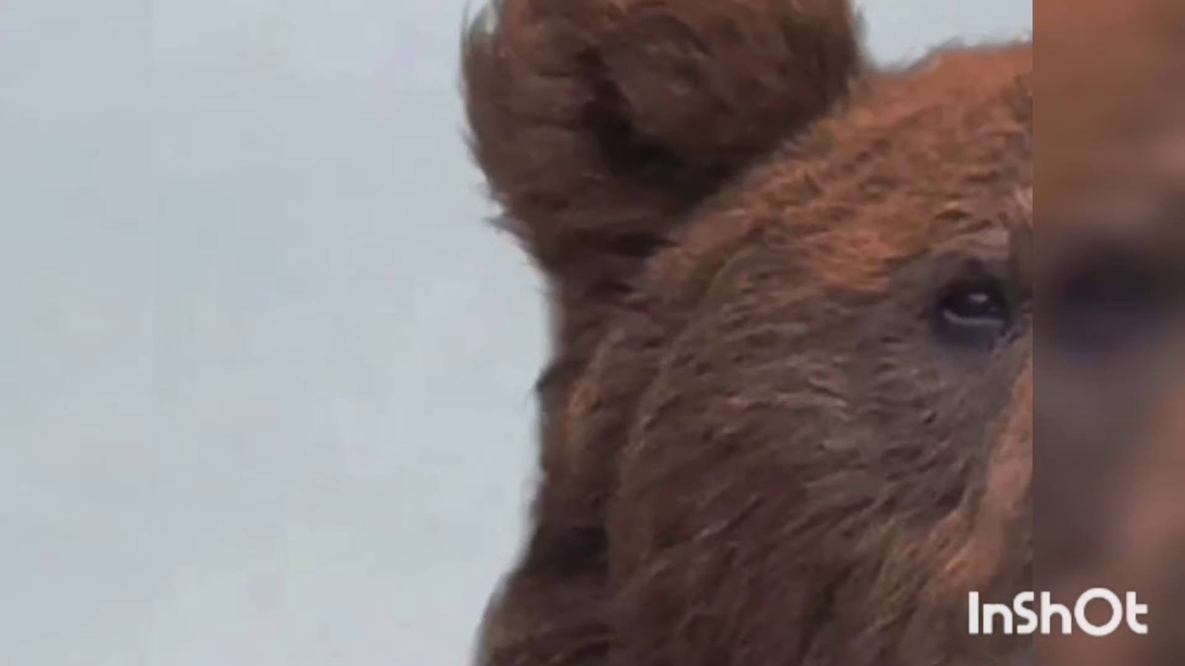
Step: Smudge more fur strands down the edge with a 6 px, 0% hardness brush
mouse_move(551, 288)
mouse_down()
mouse_move(527, 505)
mouse_move(500, 599)
mouse_move(555, 527)
mouse_move(521, 478)
mouse_move(553, 502)
mouse_move(525, 596)
mouse_up()
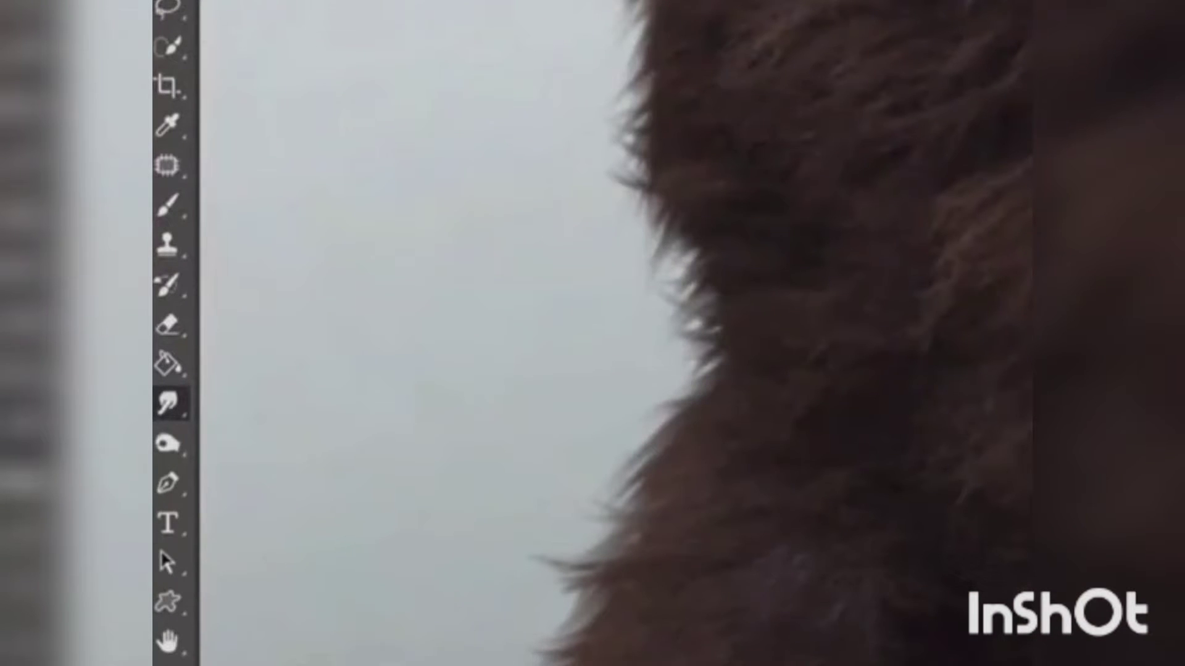
right_click(352, 442)
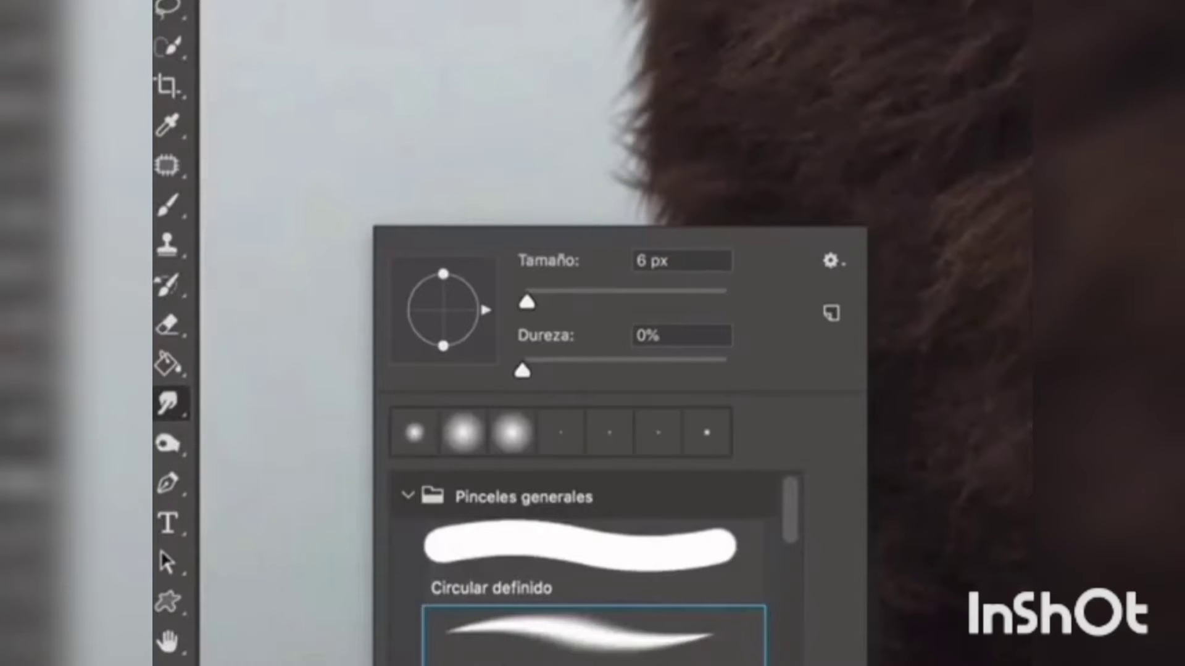
key(Return)
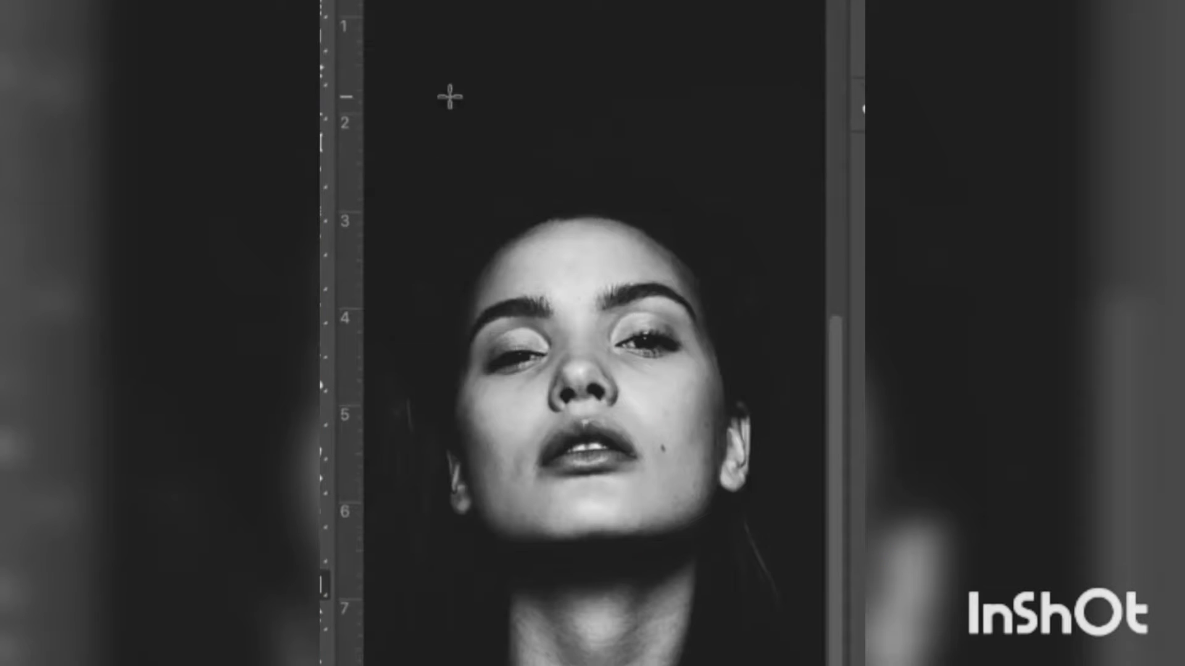
Step: Cover the woman's eyes with a black rectangle converted to a Smart Object
drag(392, 162, 778, 347)
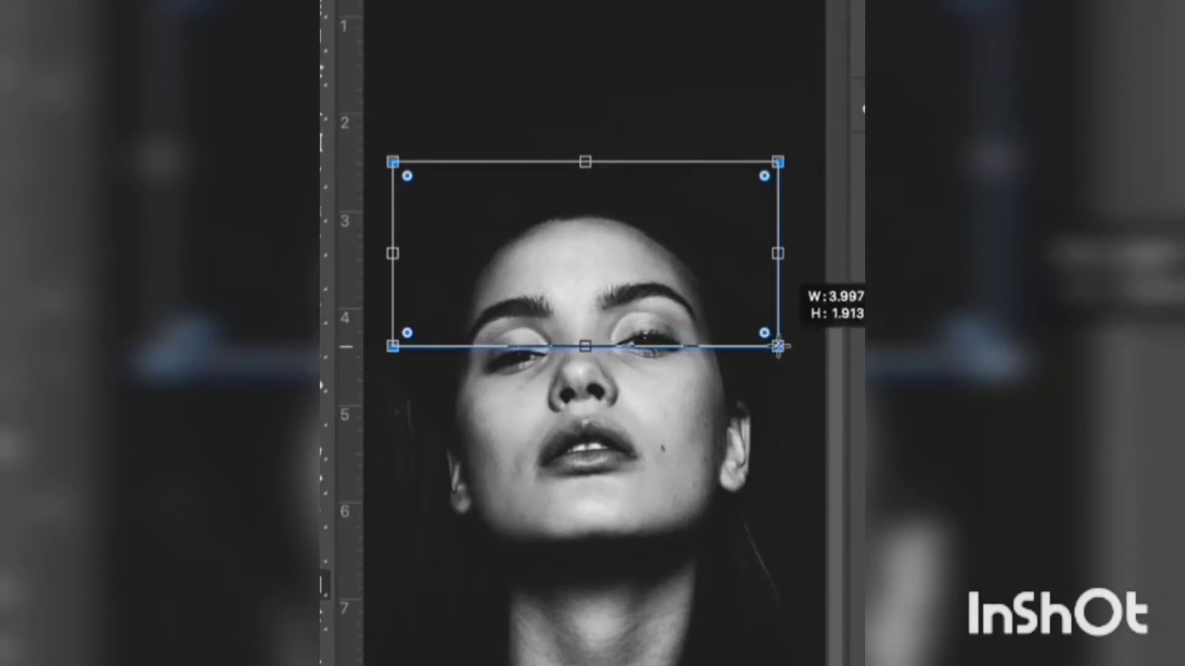
click(833, 287)
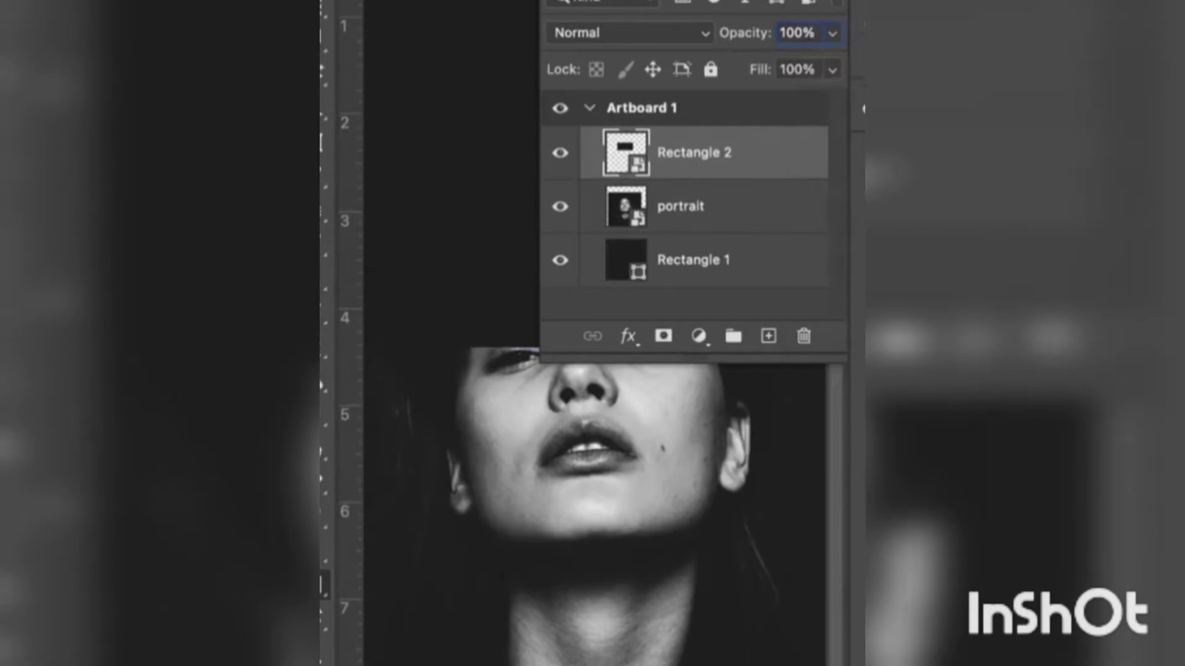
click(758, 79)
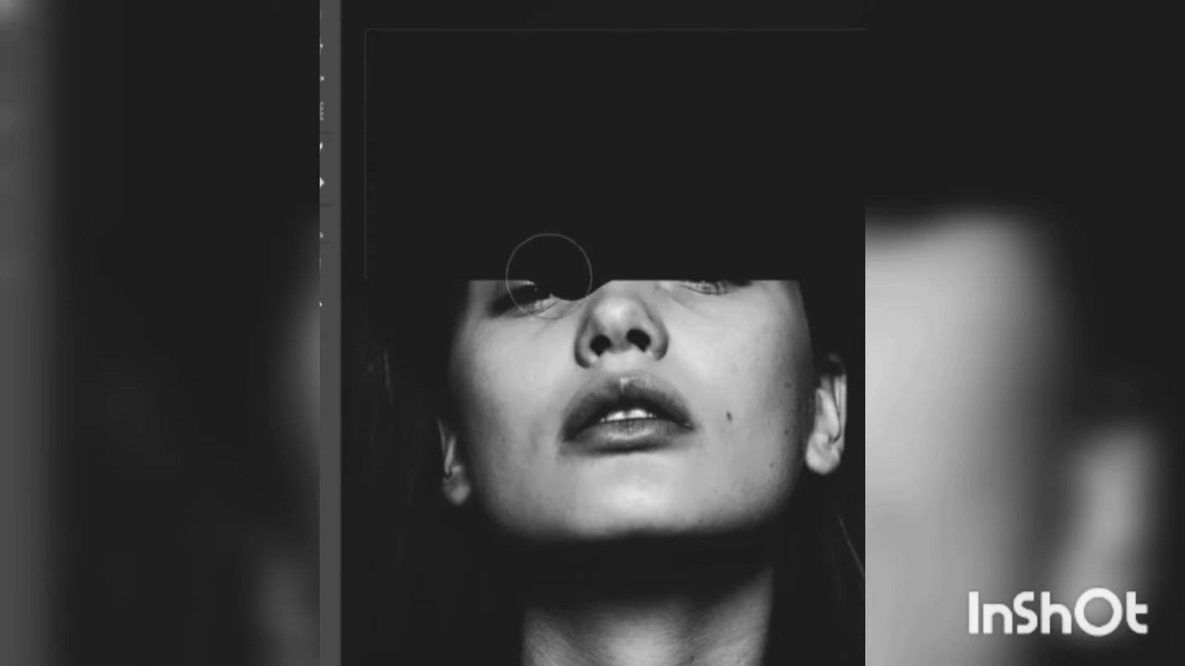
Step: Liquify the black band into drips running down both cheeks
drag(546, 240, 516, 391)
drag(479, 252, 438, 323)
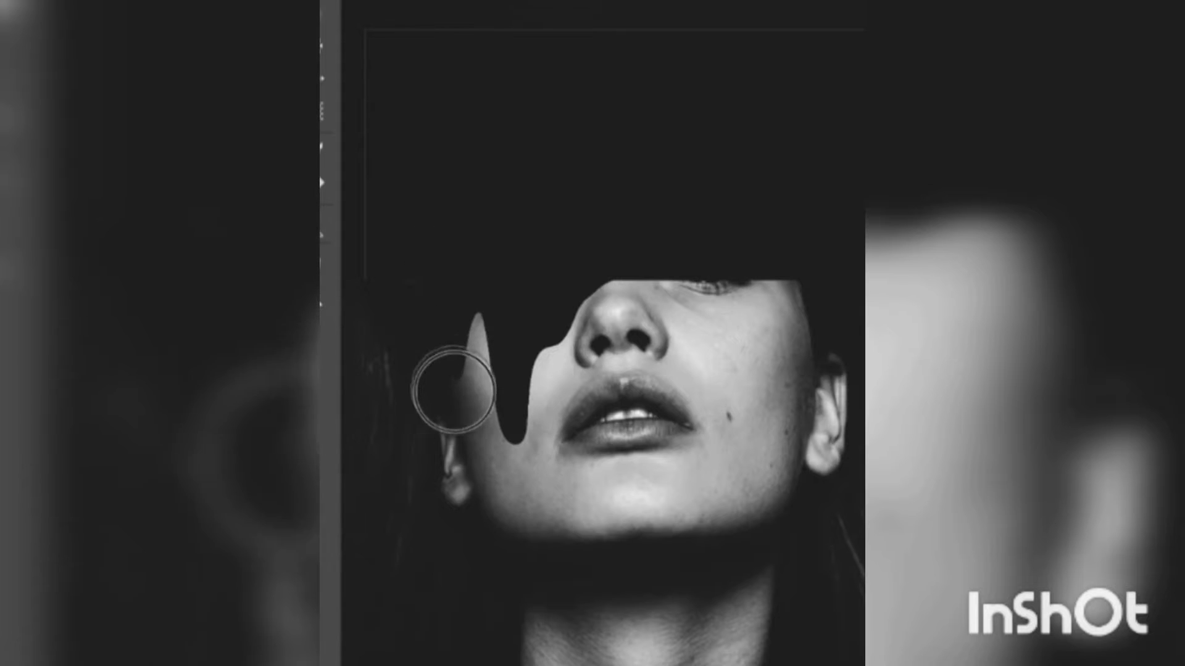
mouse_move(669, 244)
mouse_down()
mouse_move(720, 338)
mouse_move(716, 373)
mouse_up()
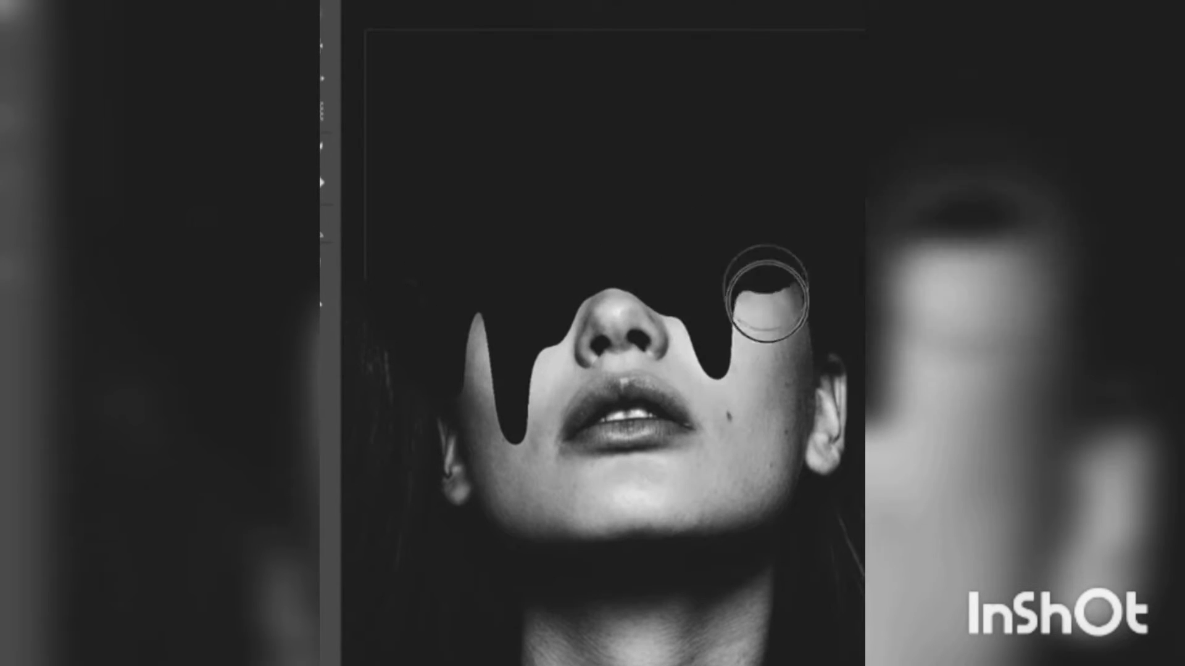
drag(765, 295, 771, 420)
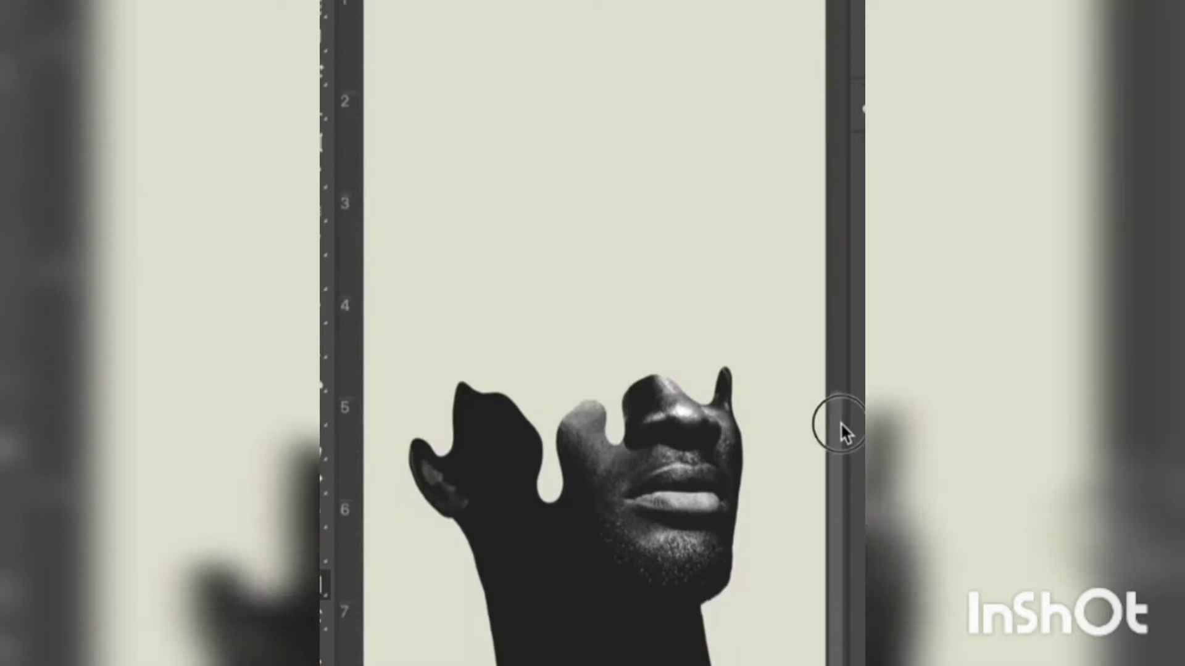
drag(840, 422, 847, 457)
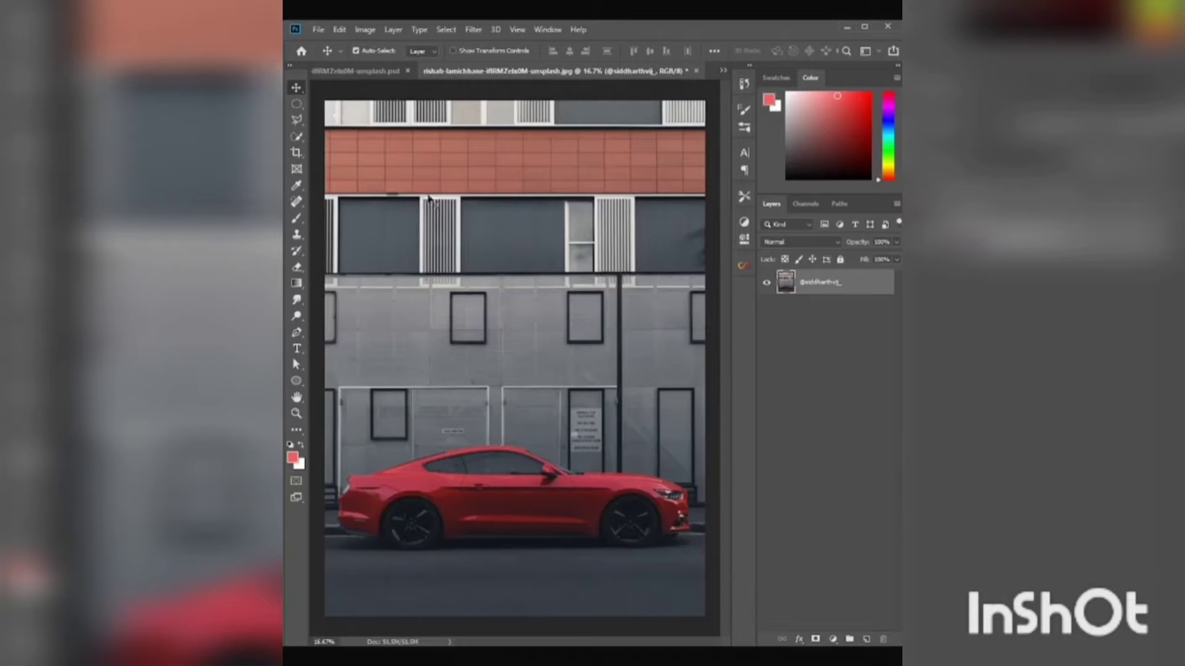
Step: Select the red car with Select Subject and copy it onto its own layer
click(297, 137)
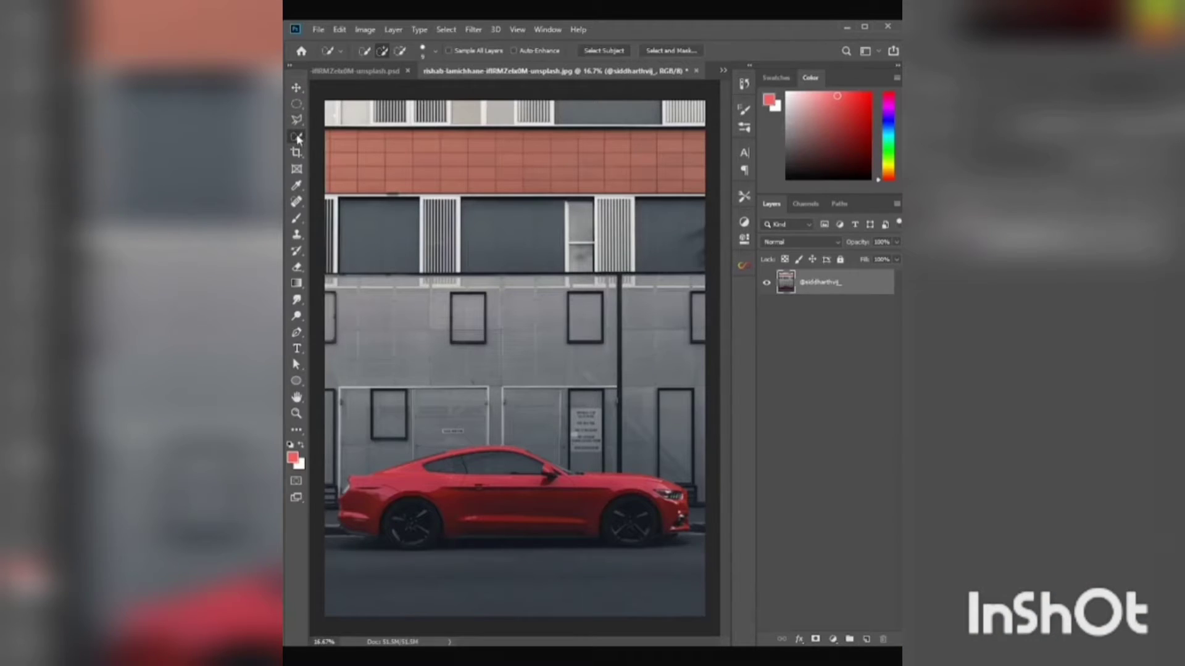
click(621, 51)
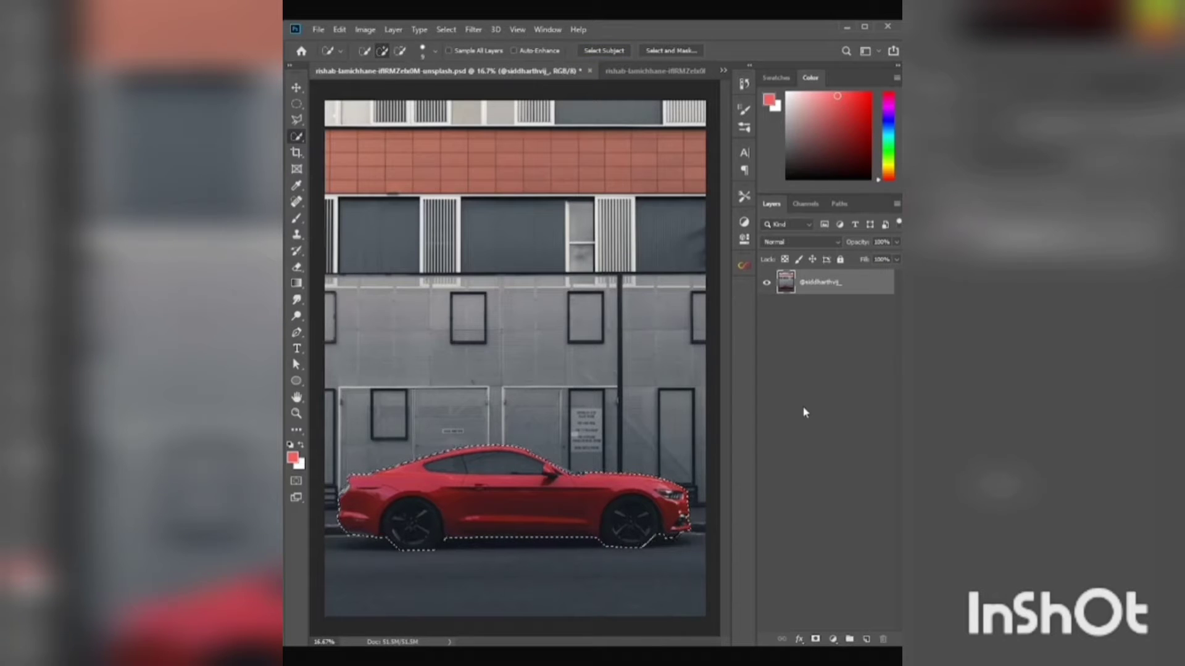
key(ctrl+j)
key(v)
Step: Apply Motion Blur to the street background layer
click(474, 29)
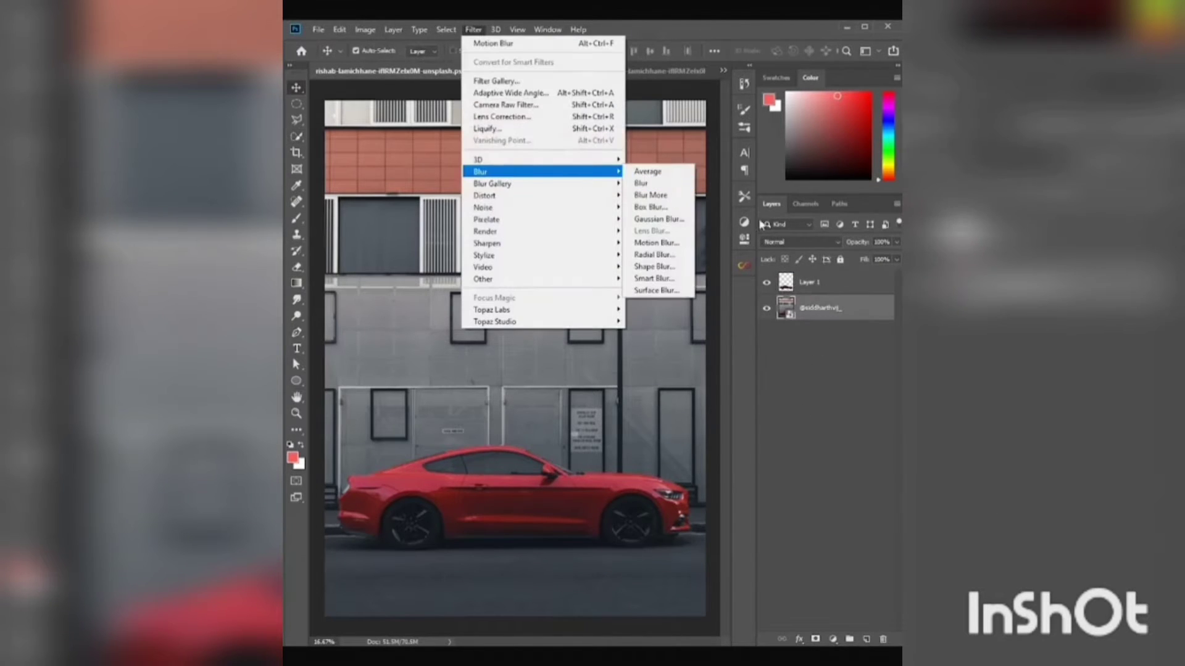
click(676, 248)
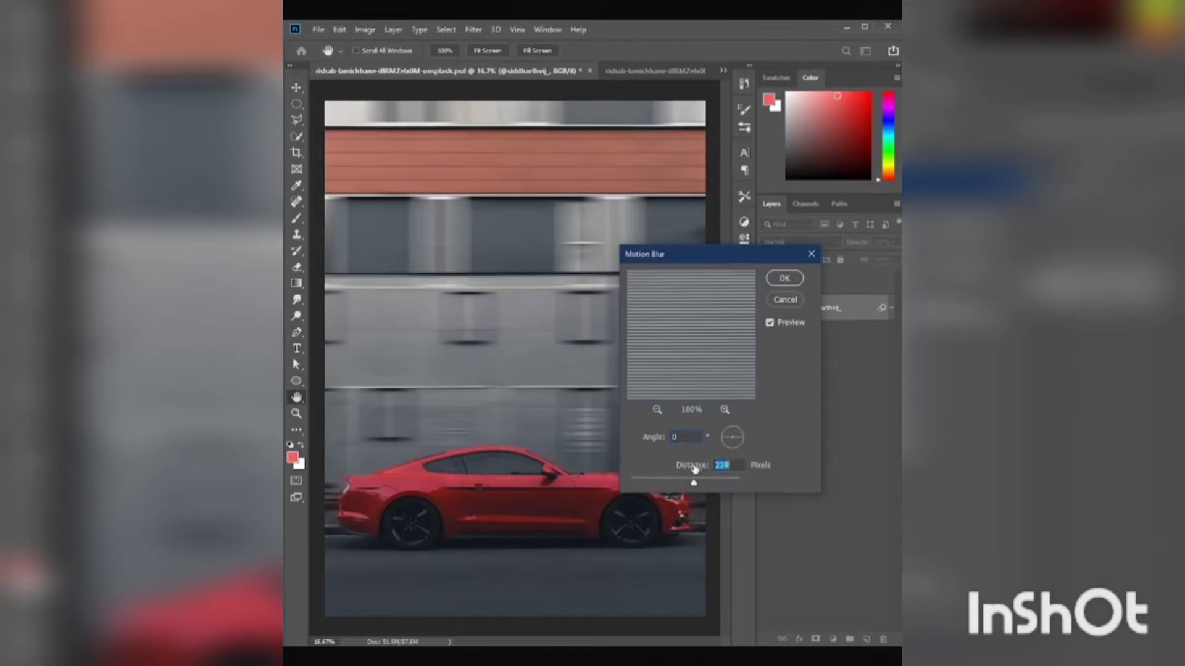
click(782, 279)
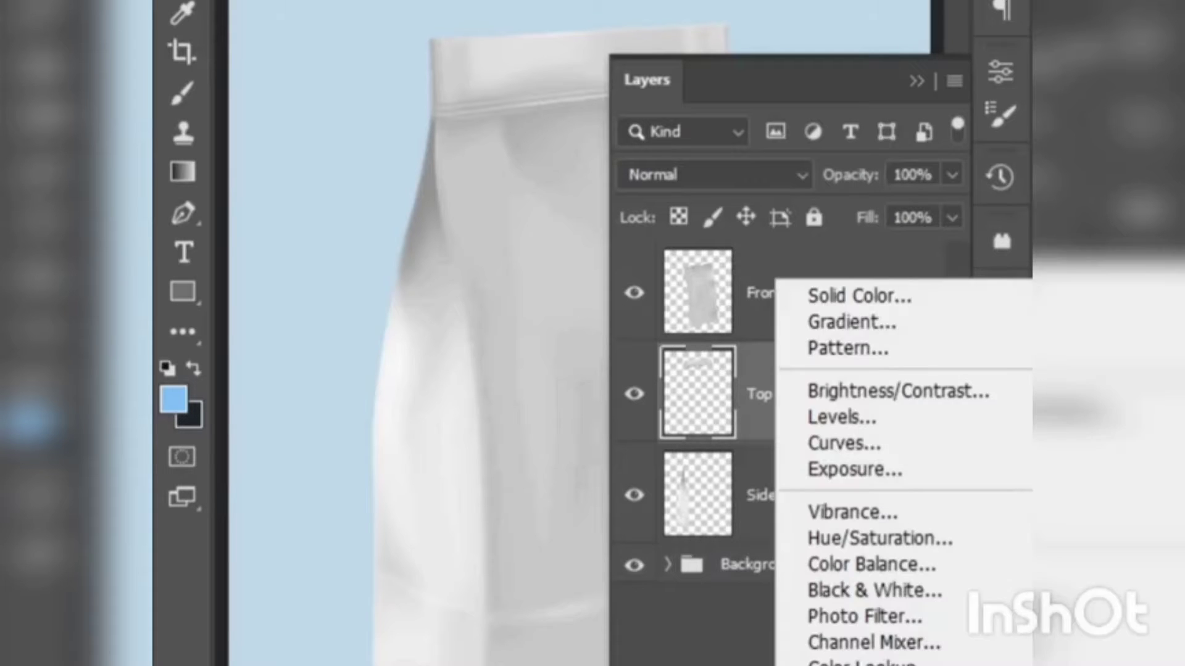
Step: Add a light blue fill layer clipped to the bag's top, blended with Multiply
click(814, 302)
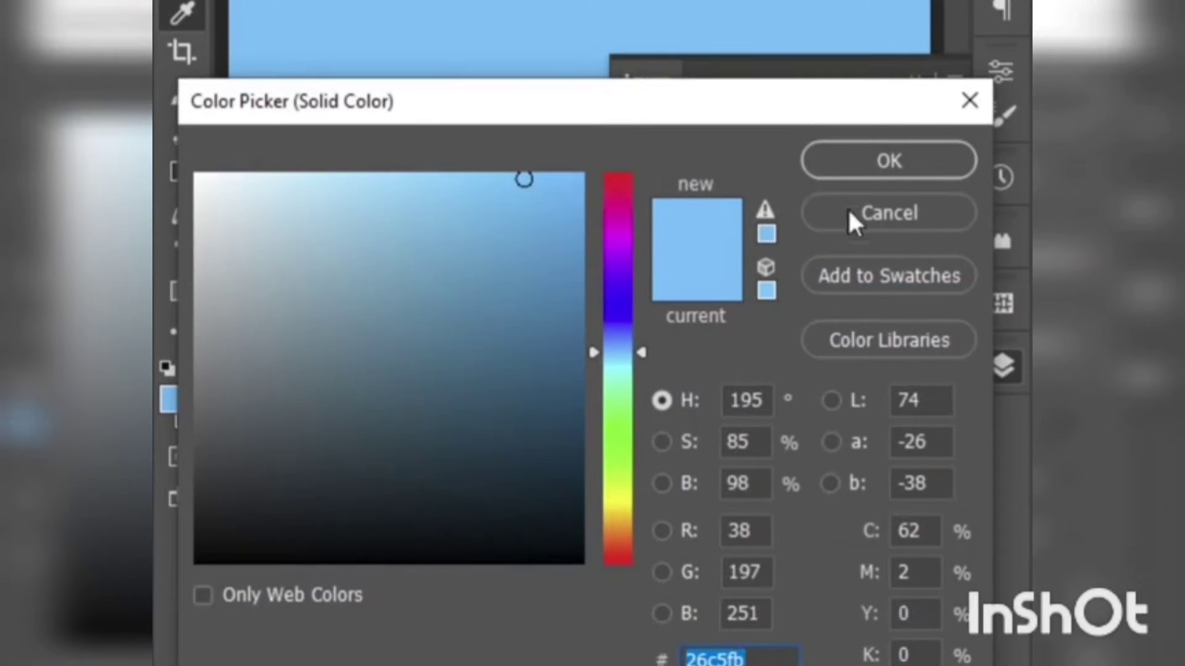
click(880, 173)
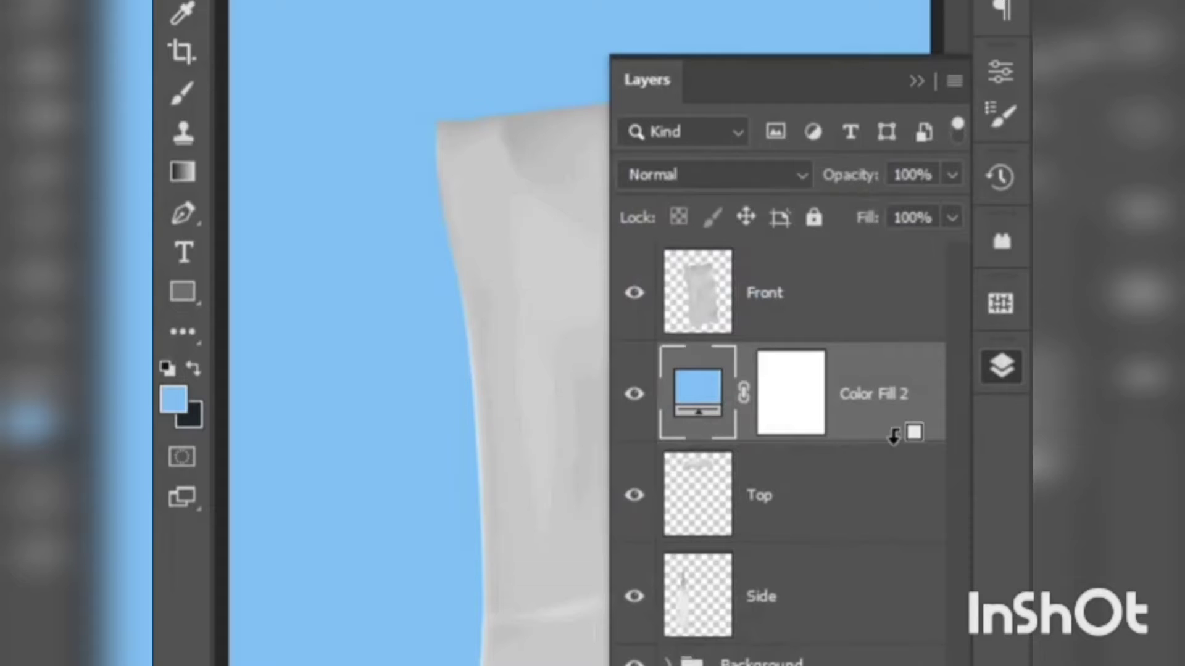
alt+click(894, 442)
click(738, 175)
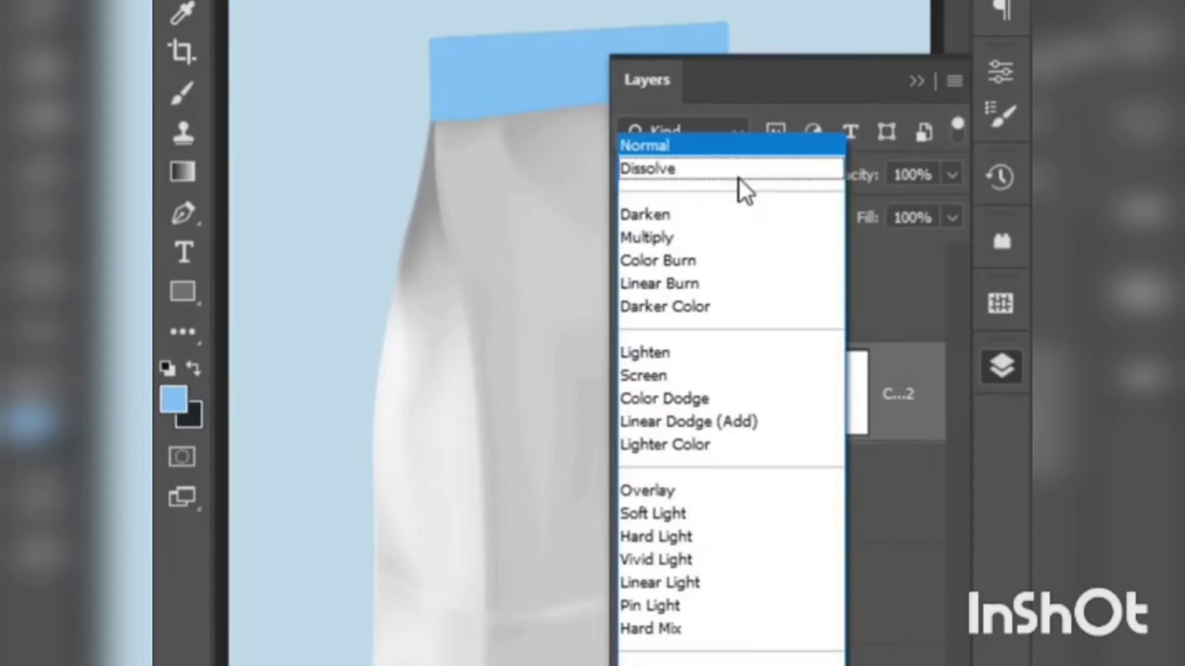
click(683, 237)
Step: Place the coffee label artwork on the Front layer at 50% opacity
click(804, 333)
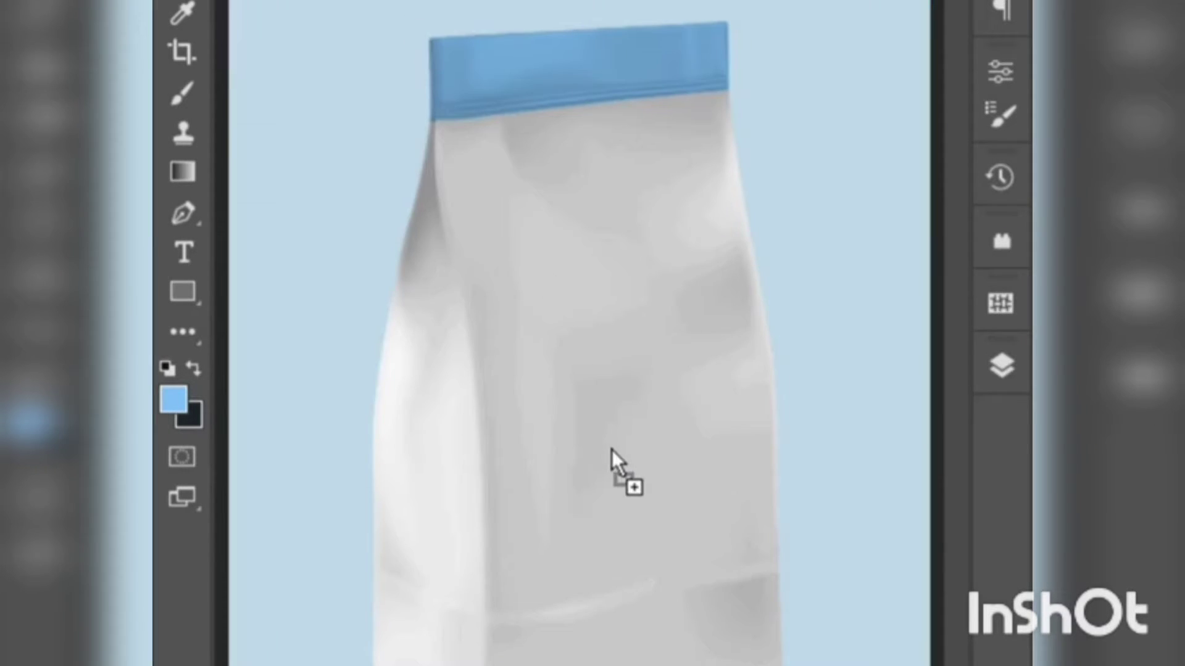
drag(611, 449, 602, 414)
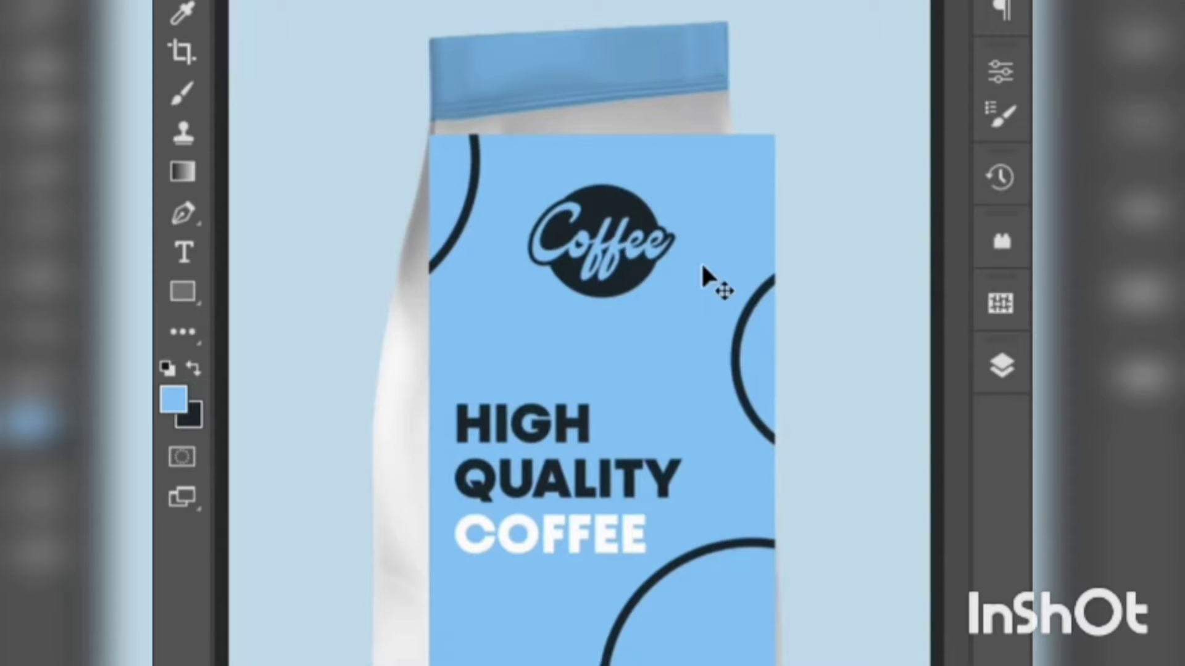
key(5)
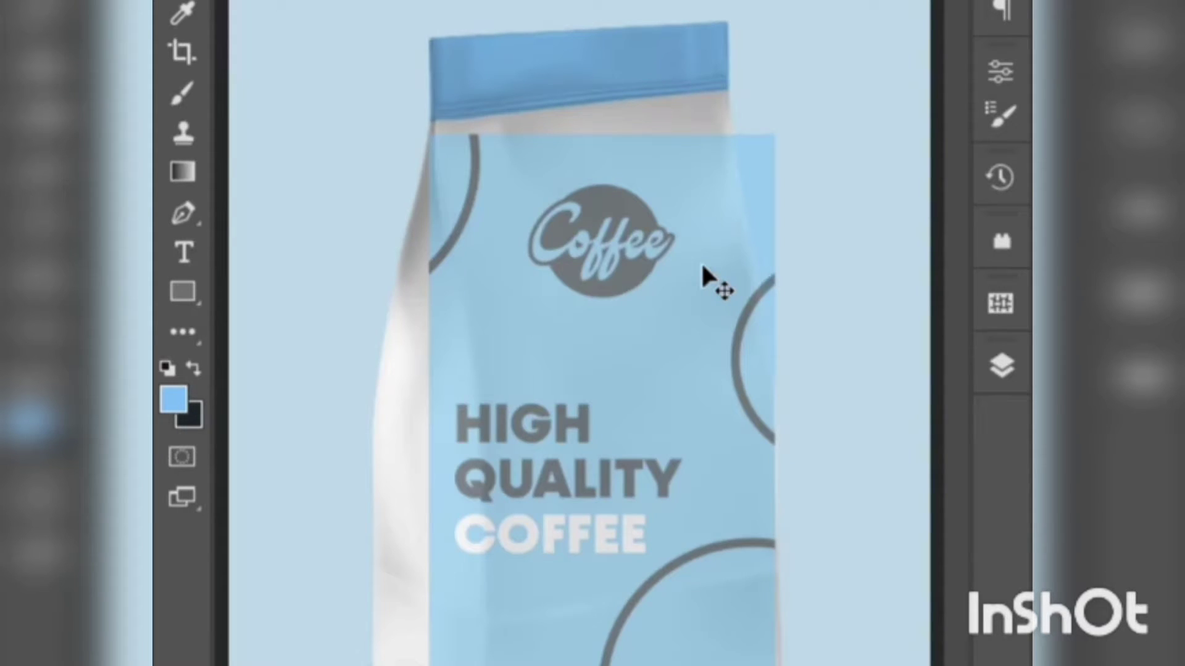
Step: Warp the label to fit the bag's tapered front, then restore 100% opacity
key(ctrl+t)
right_click(702, 264)
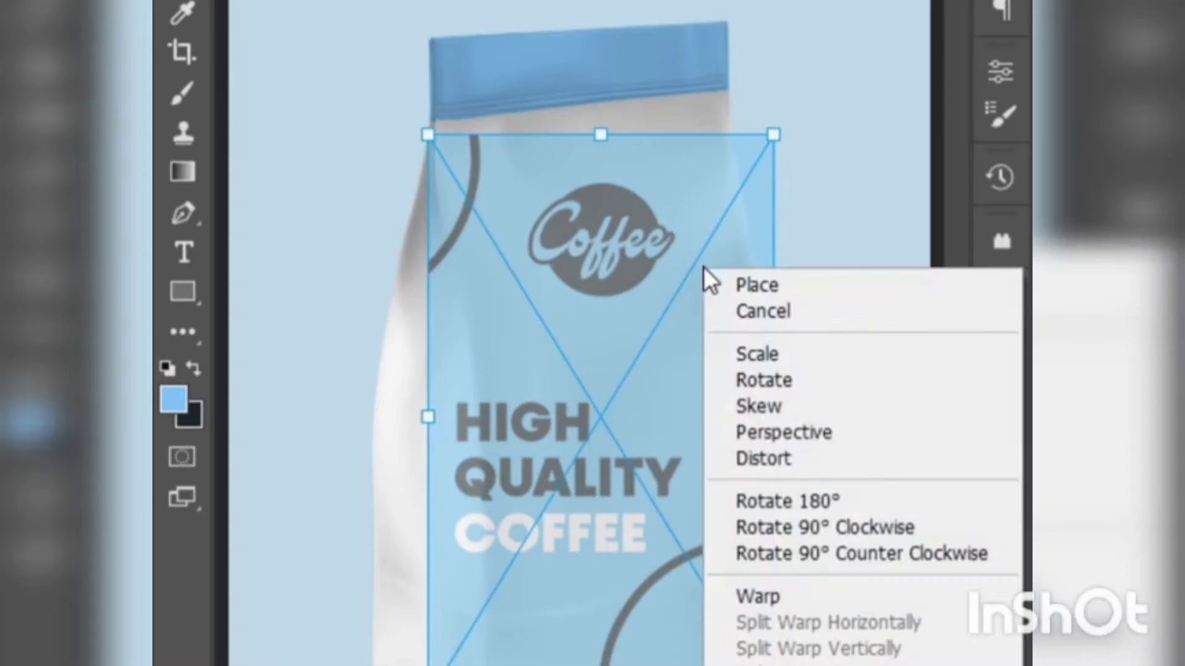
click(751, 593)
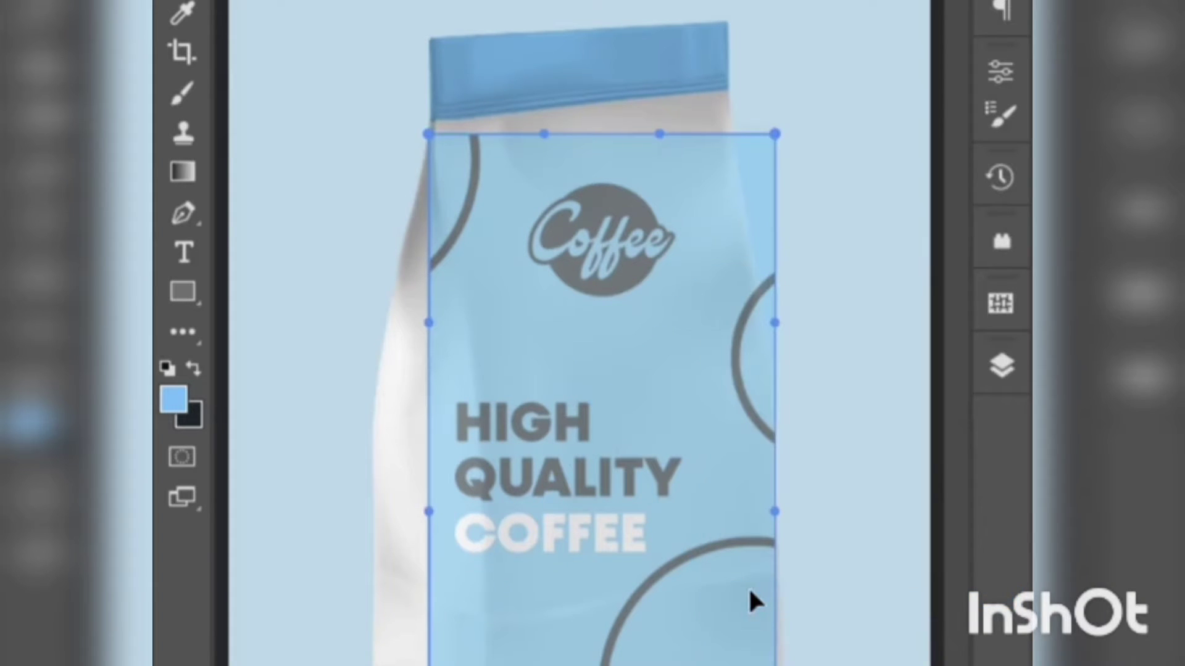
drag(428, 134, 411, 110)
drag(775, 133, 743, 80)
drag(428, 322, 479, 318)
drag(429, 511, 485, 505)
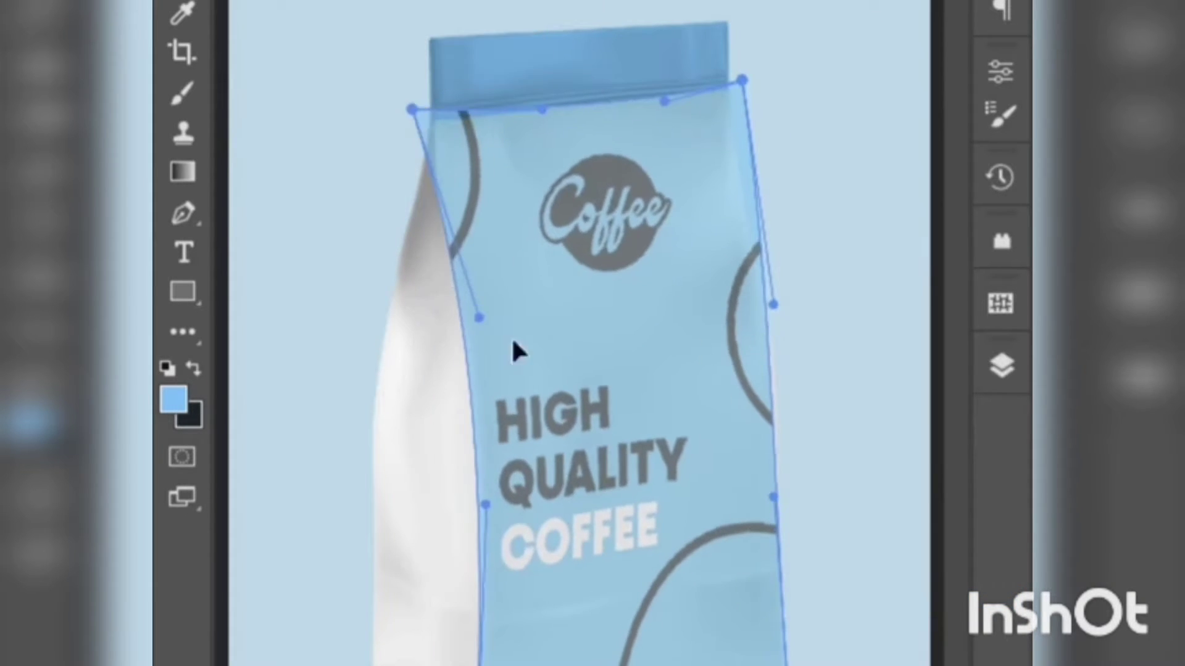
key(Return)
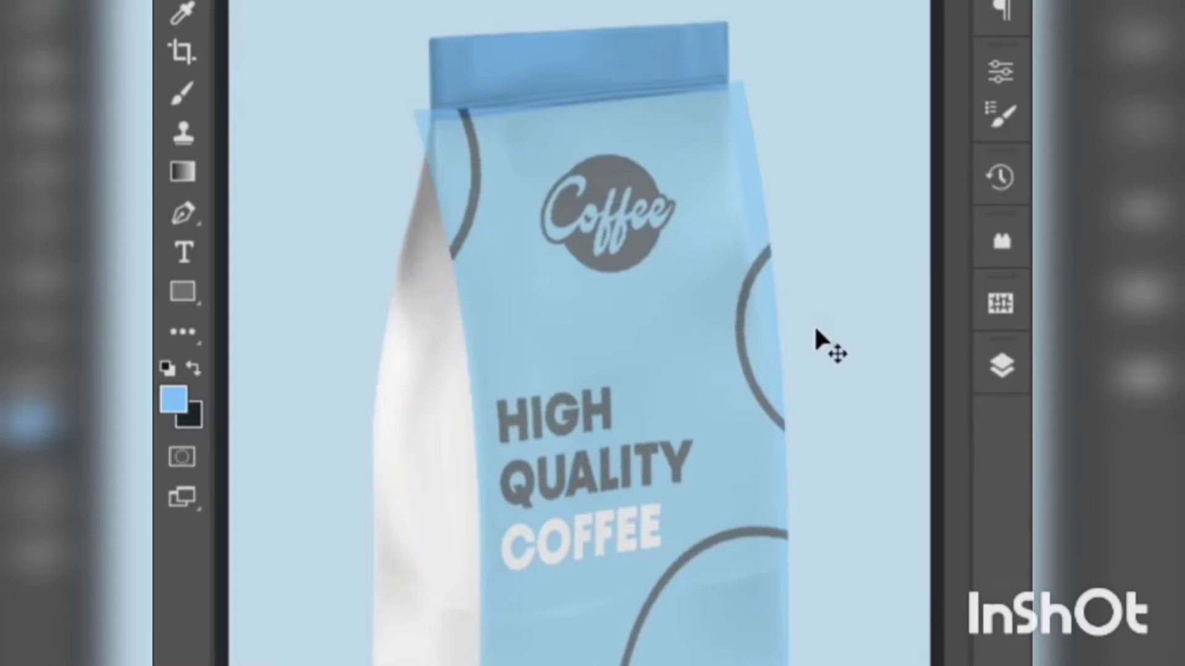
key(0)
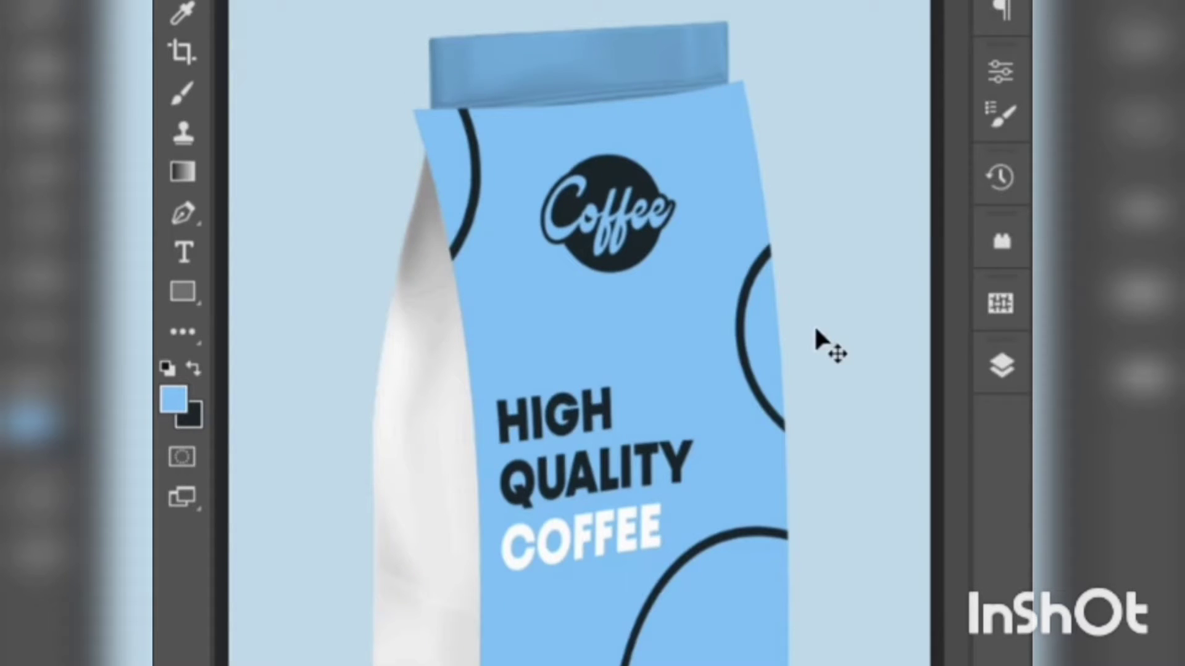
Step: Clip the label to Front, set Multiply, and split the Blend If Underlying slider
click(1012, 363)
alt+click(905, 340)
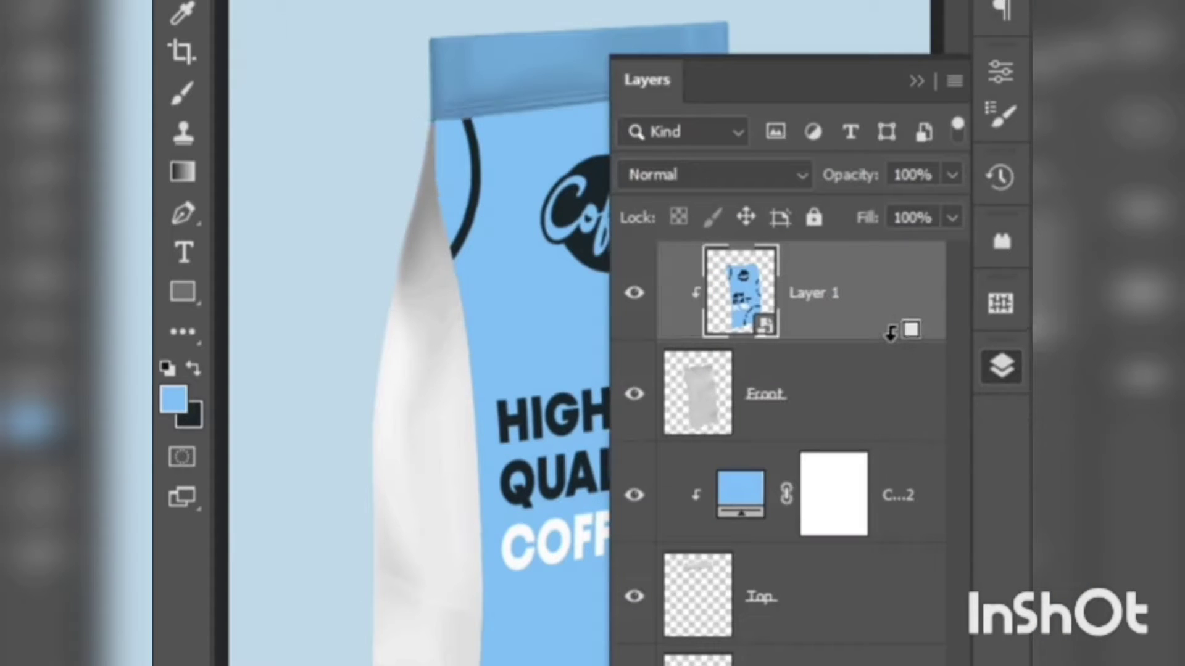
click(722, 166)
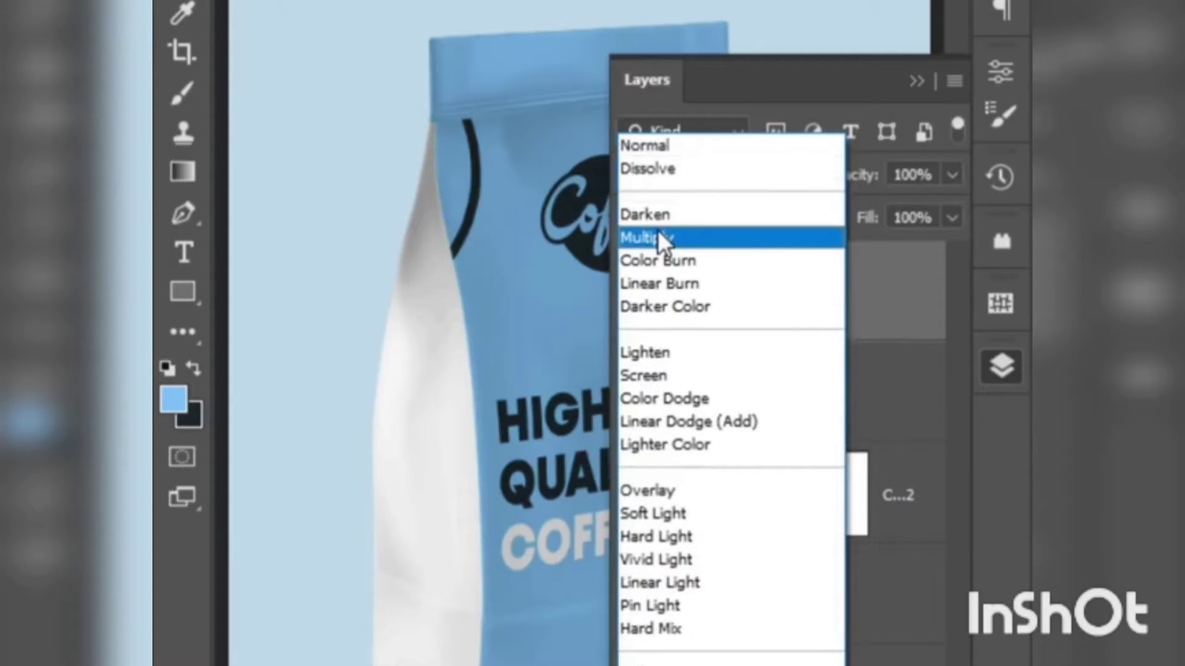
click(658, 232)
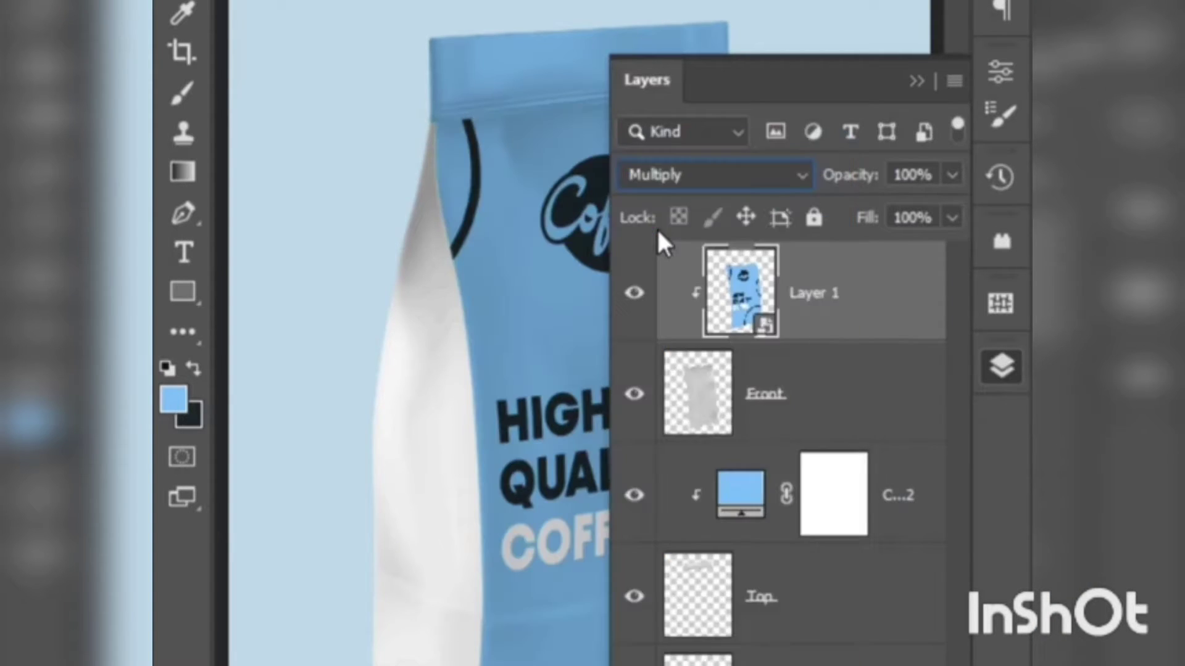
double_click(879, 302)
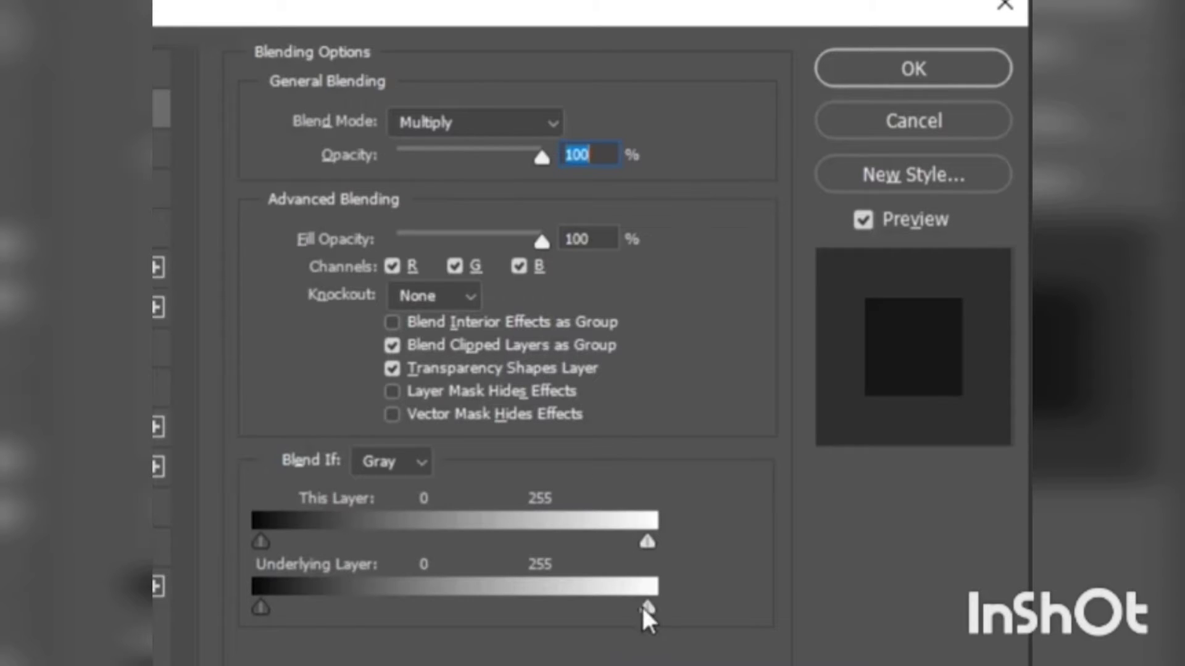
drag(642, 606, 589, 597)
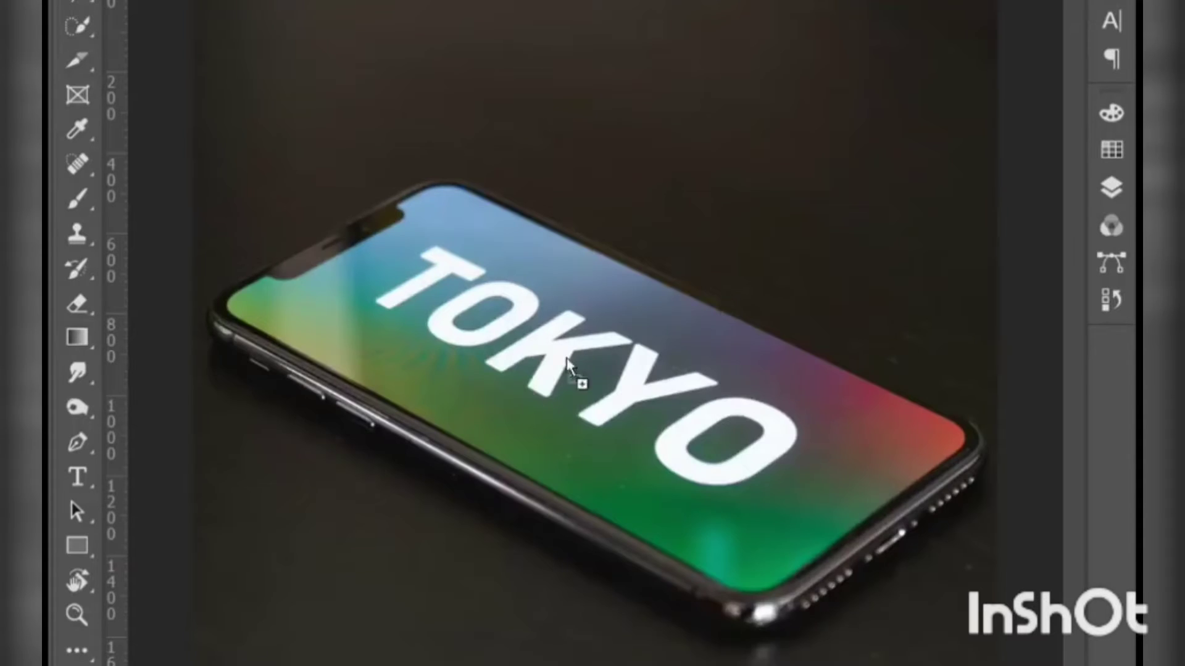
Step: Place the city photo over the TOKYO phone image at 61% opacity and reposition it
drag(566, 361, 519, 383)
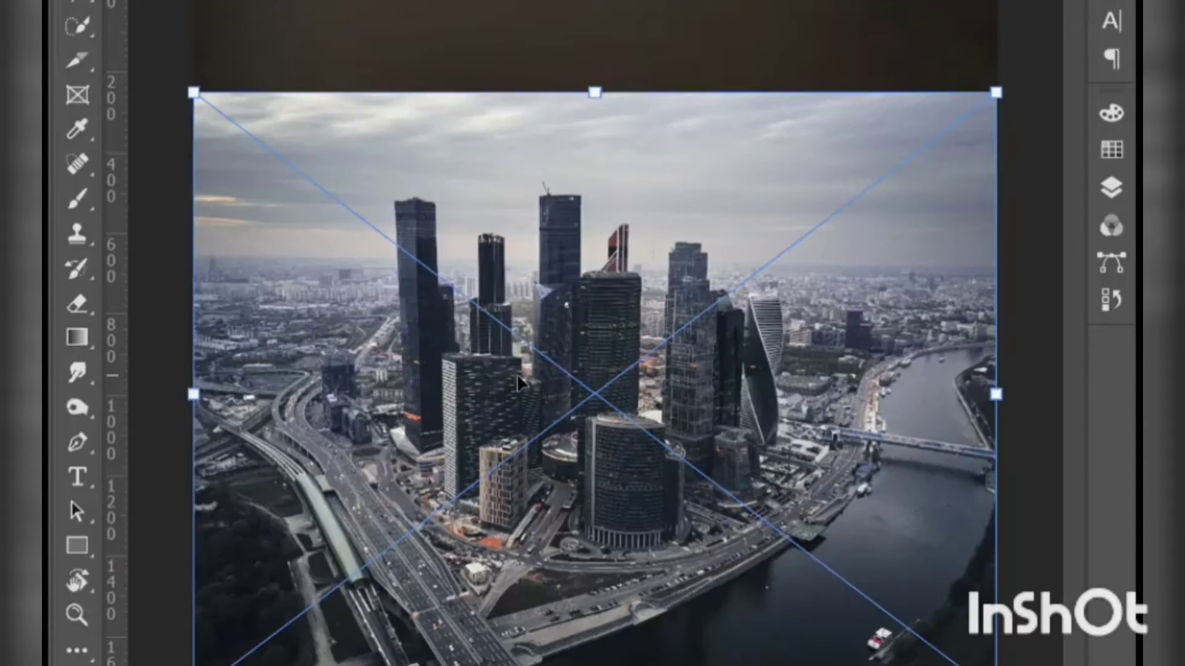
key(Return)
click(1111, 187)
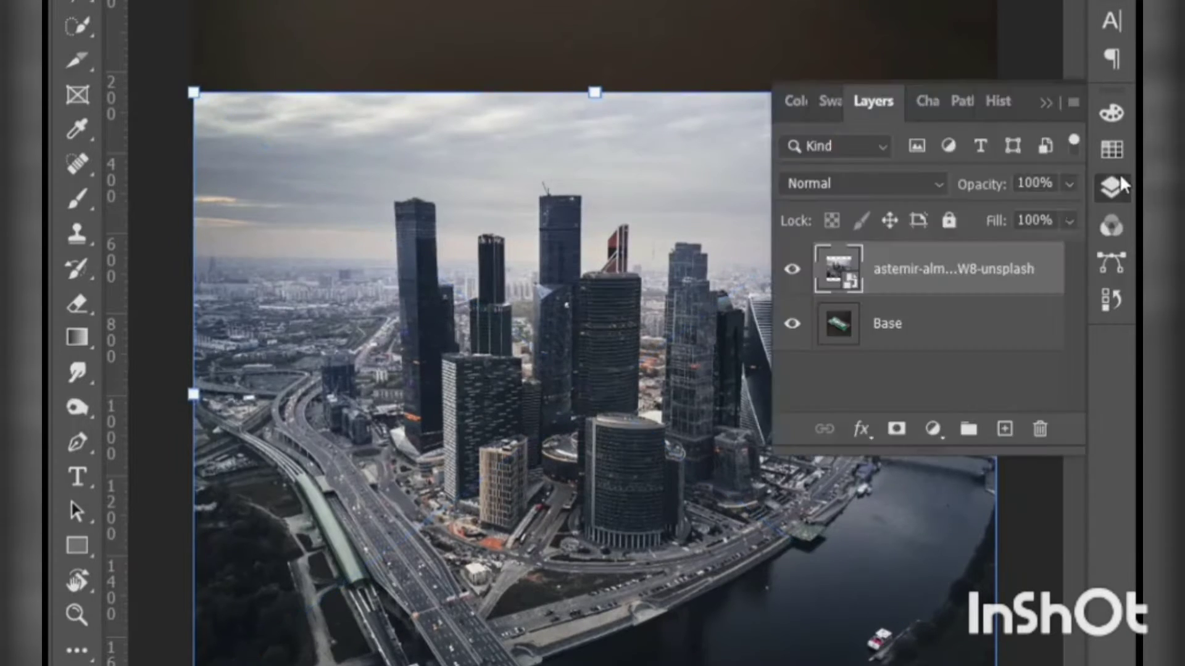
click(1019, 216)
click(1110, 186)
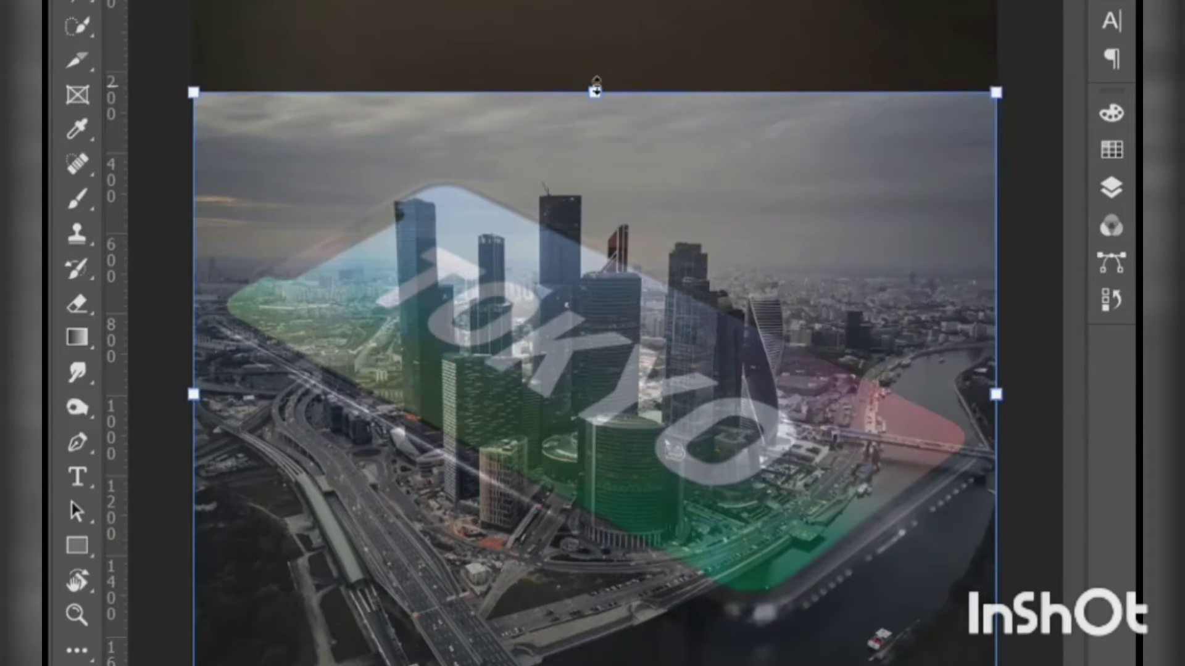
mouse_move(739, 282)
mouse_down()
mouse_move(784, 285)
mouse_move(788, 251)
mouse_move(943, 364)
mouse_up()
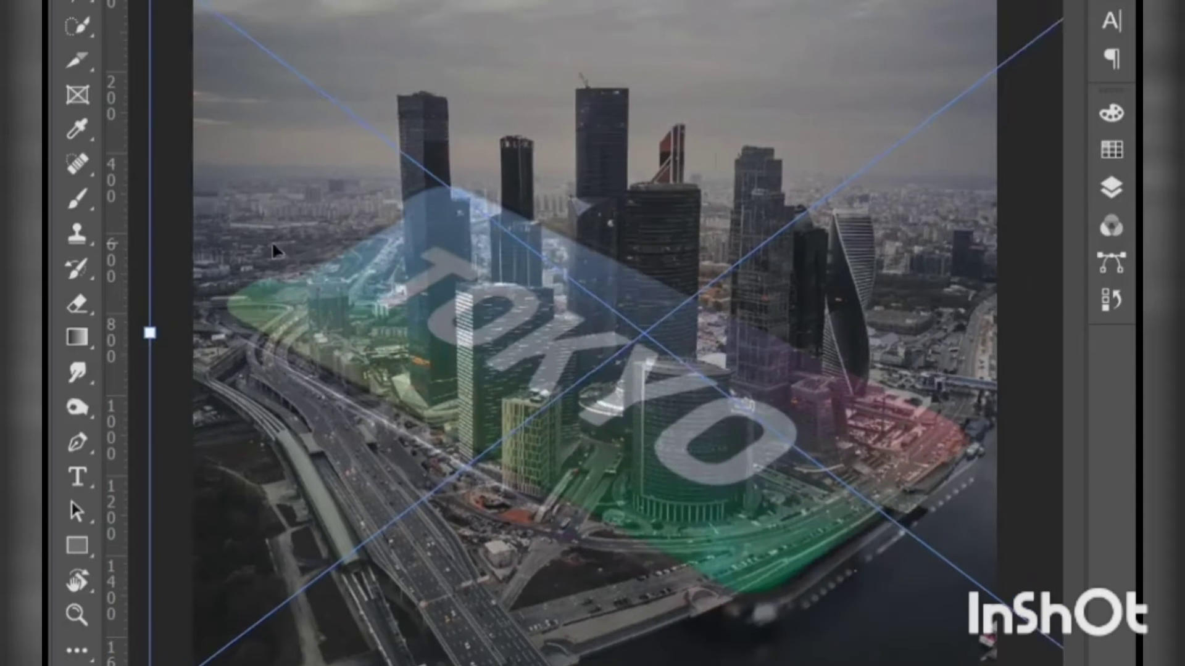
Step: Zoom in on the skyscrapers and place Pen anchor points along the tower tops
key(ctrl+plus)
scroll(432, 160, up, 3)
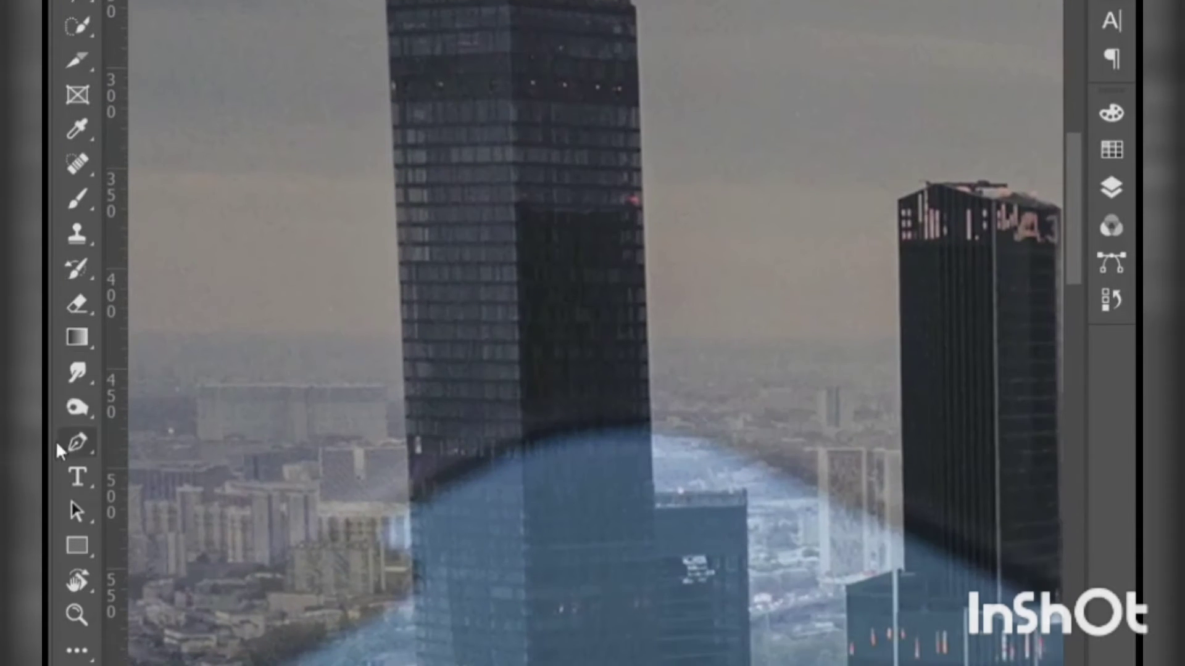
scroll(426, 346, up, 1)
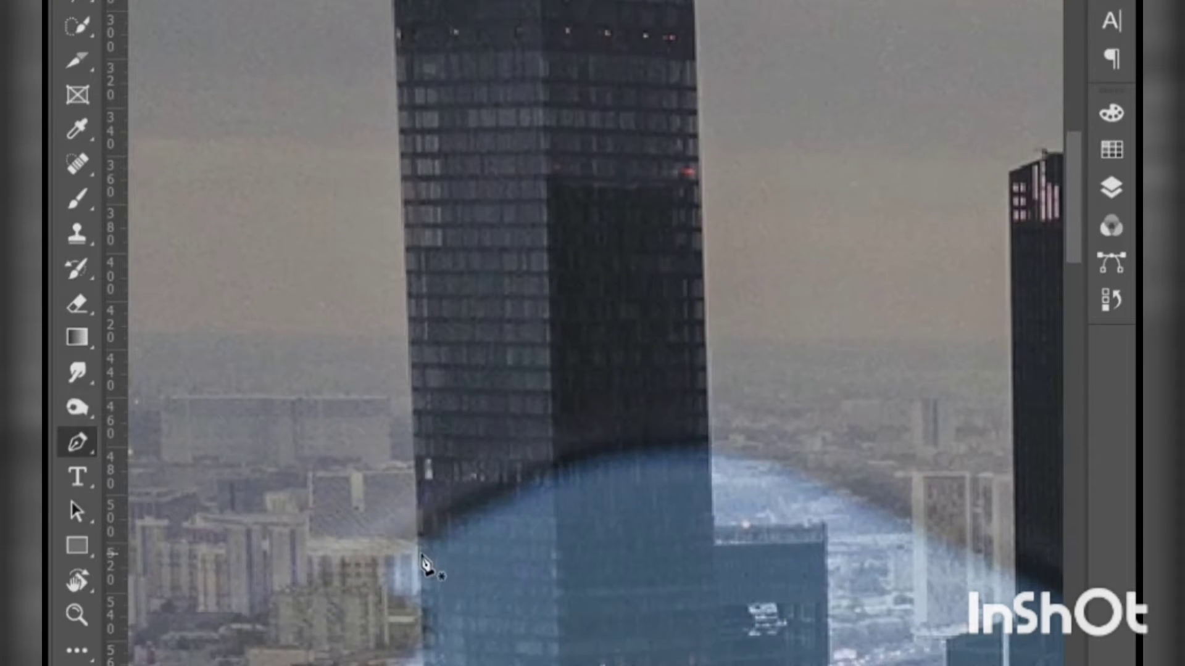
scroll(425, 506, up, 5)
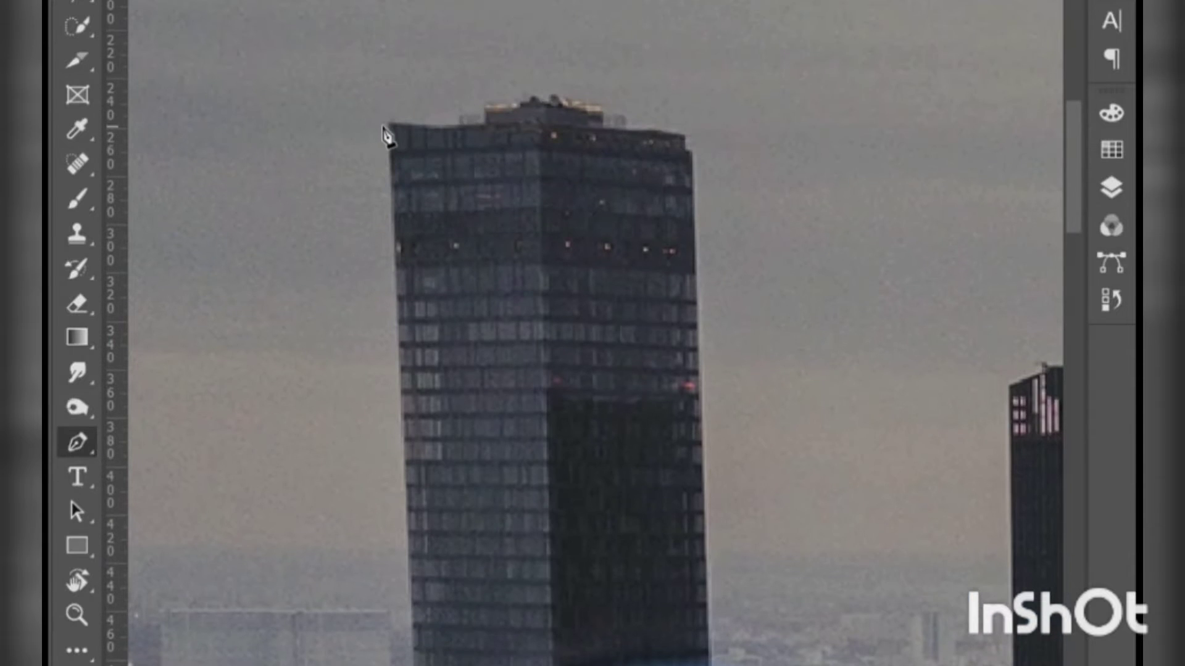
scroll(393, 131, up, 2)
click(535, 188)
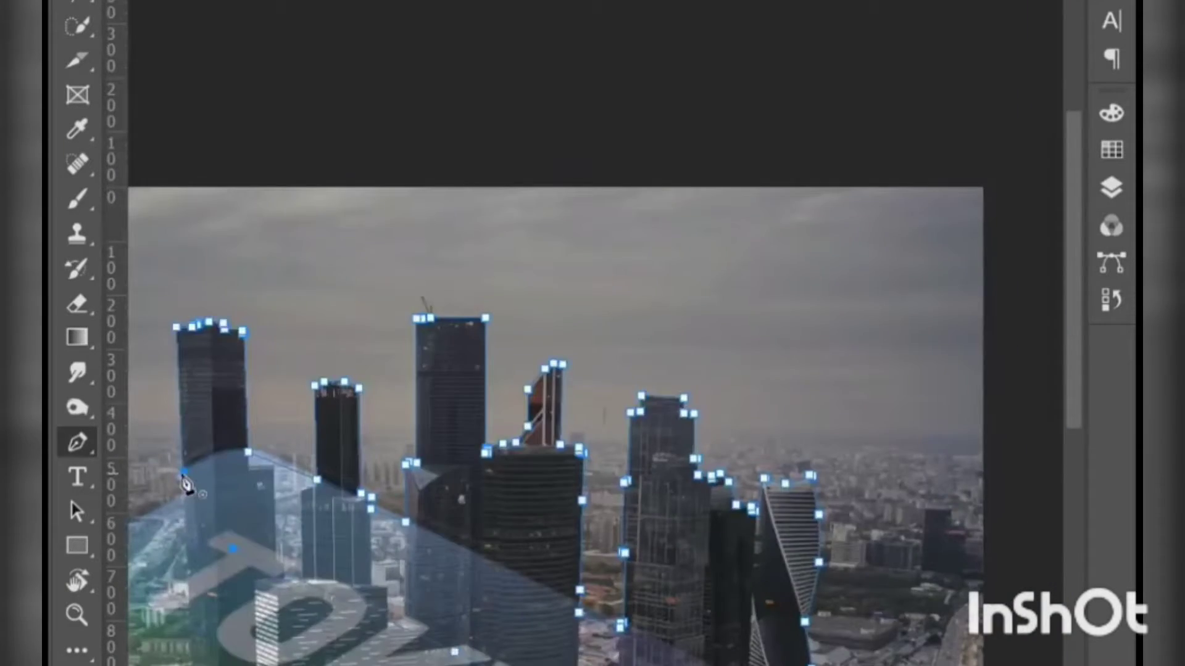
Step: Turn the tower path into an unfeathered selection and mask the city photo with it
right_click(585, 277)
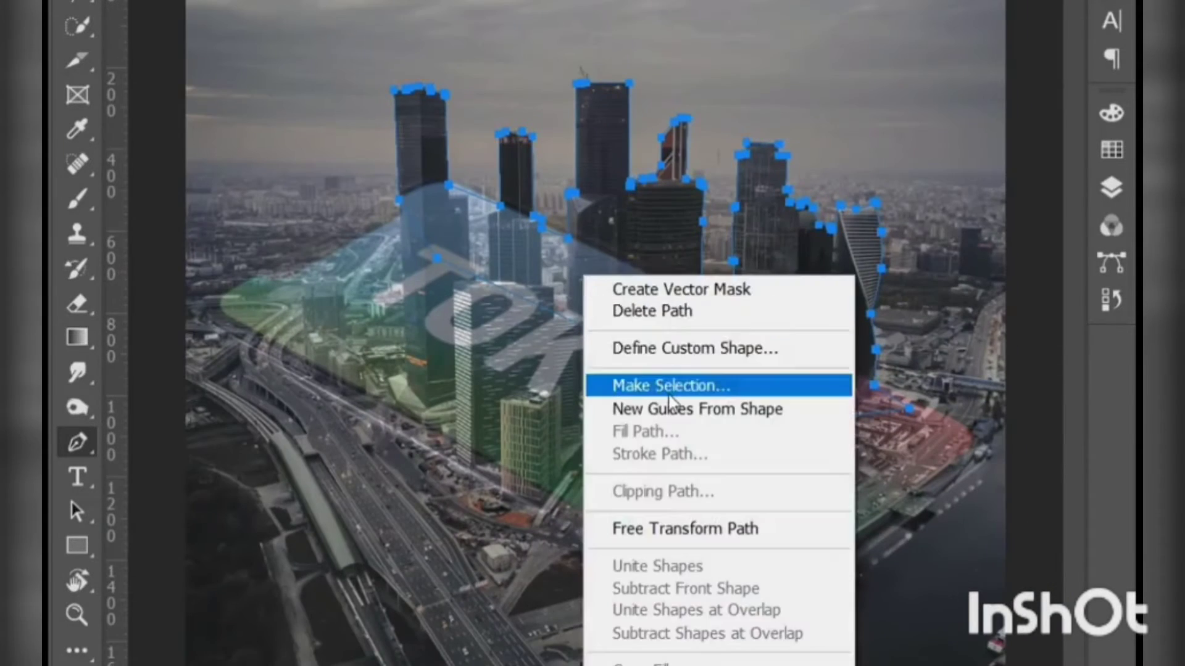
click(670, 402)
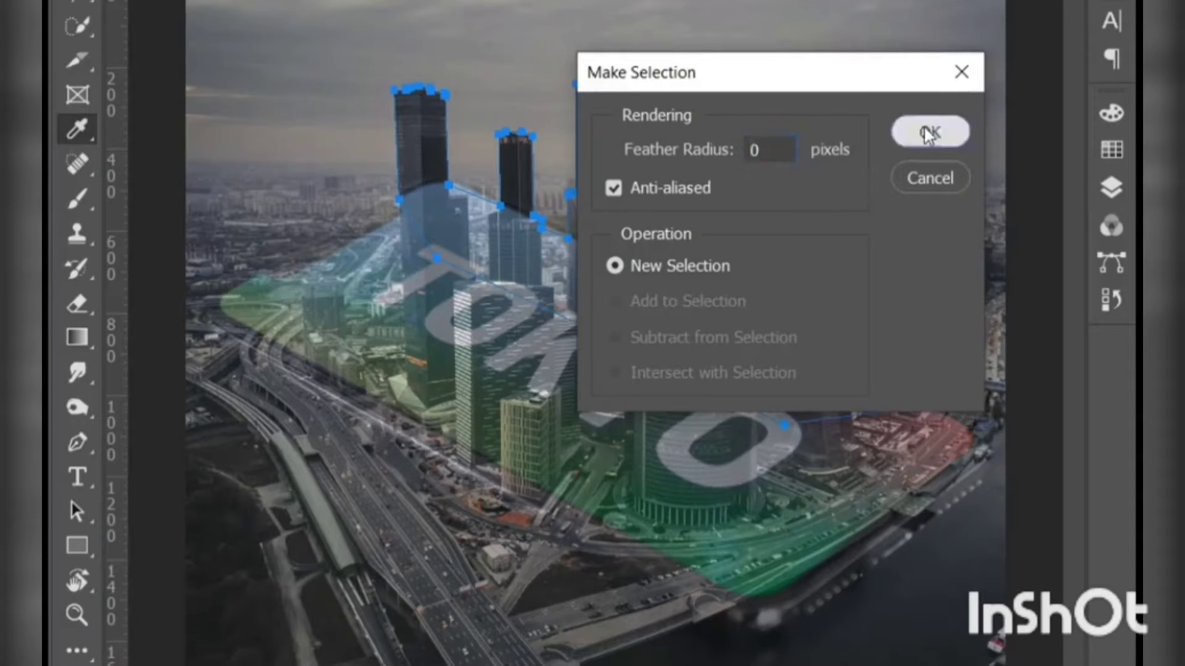
click(925, 128)
click(1121, 195)
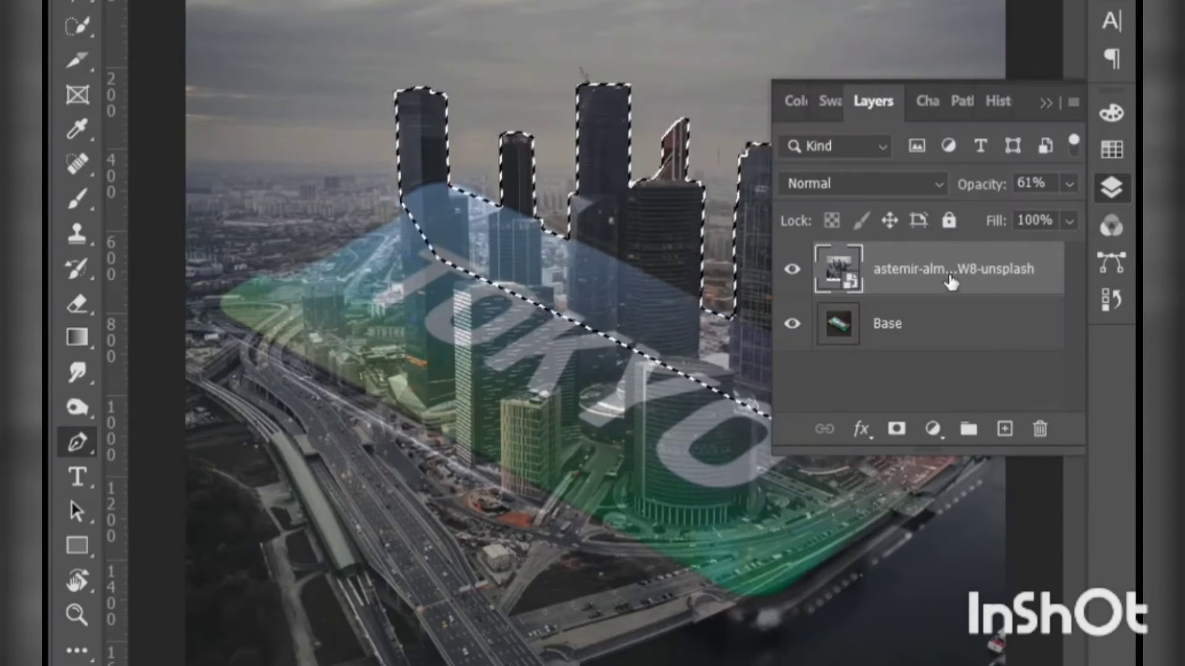
click(896, 429)
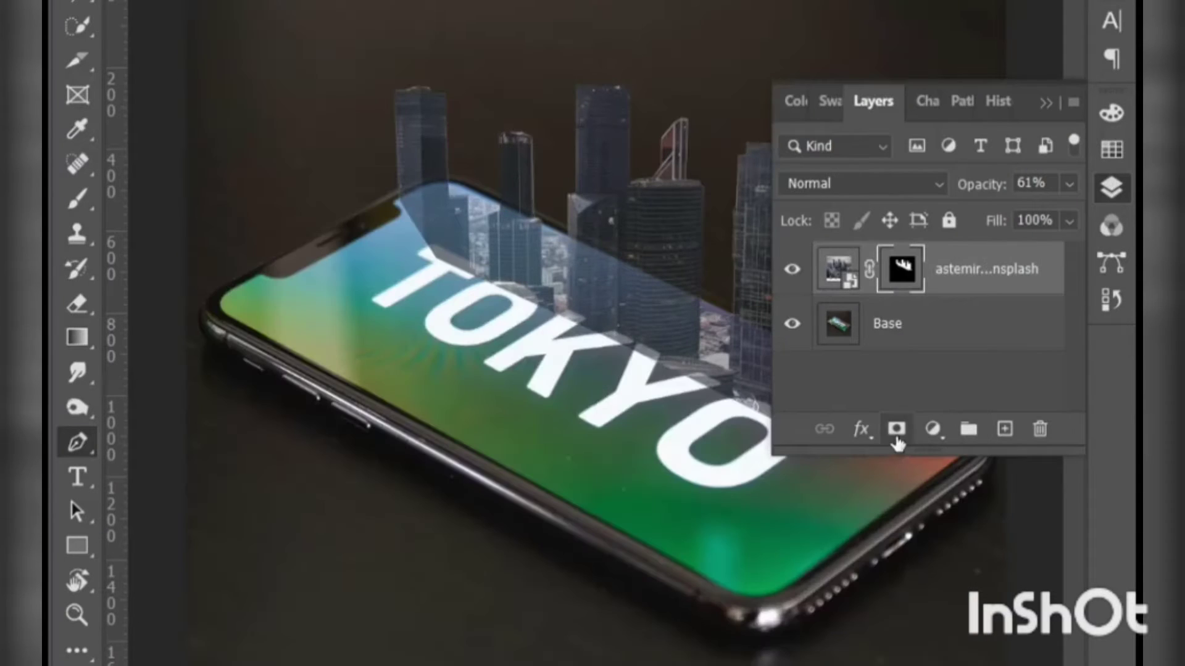
Step: Quick-select the phone screen and paint the city back in inside it
click(793, 270)
click(903, 329)
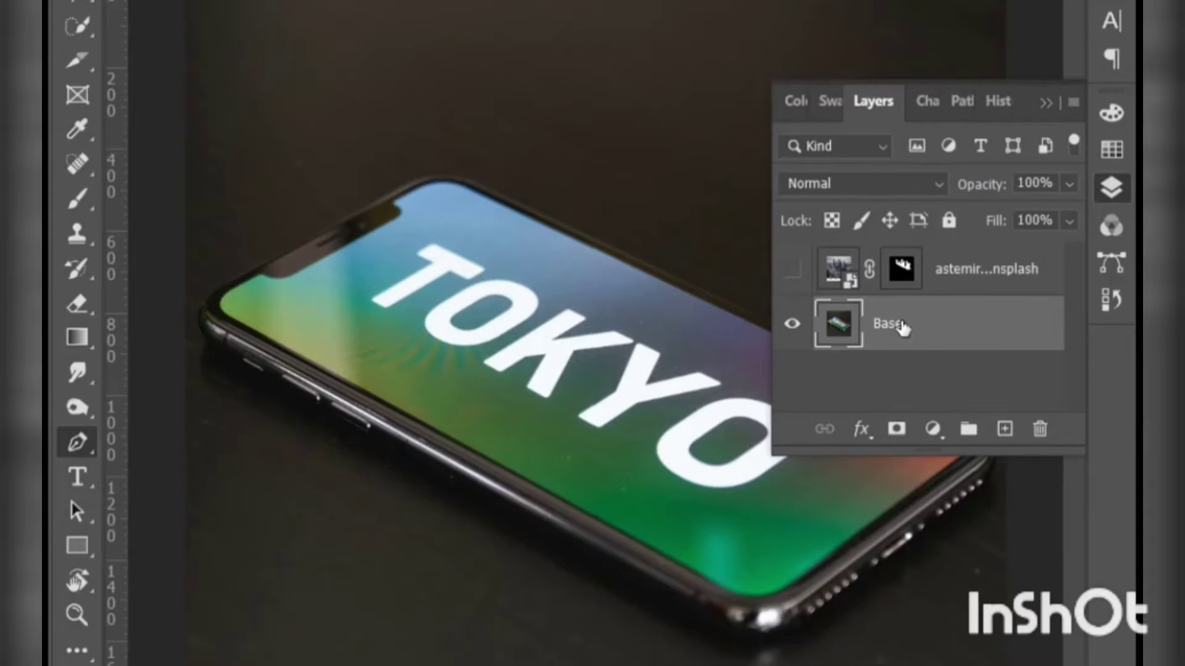
click(78, 26)
drag(403, 232, 710, 444)
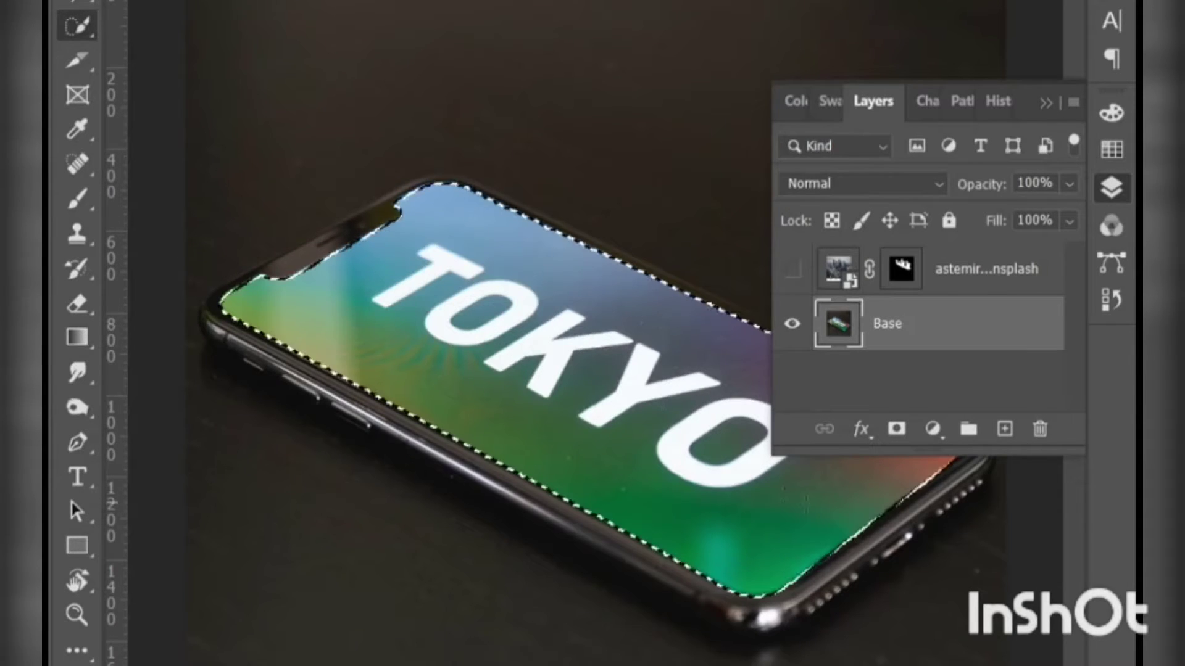
mouse_move(397, 198)
mouse_down()
mouse_move(219, 304)
mouse_move(603, 265)
mouse_move(599, 534)
mouse_move(978, 489)
mouse_up()
Step: Deselect and raise the city layer to 100% opacity
key(F7)
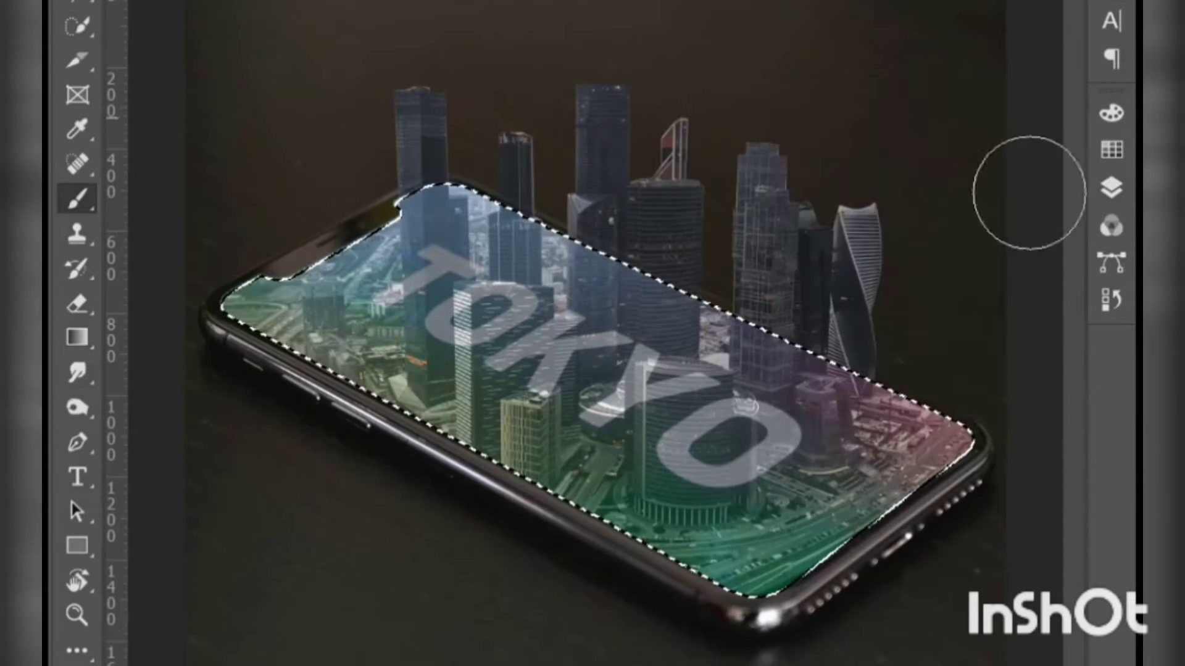
key(ctrl+d)
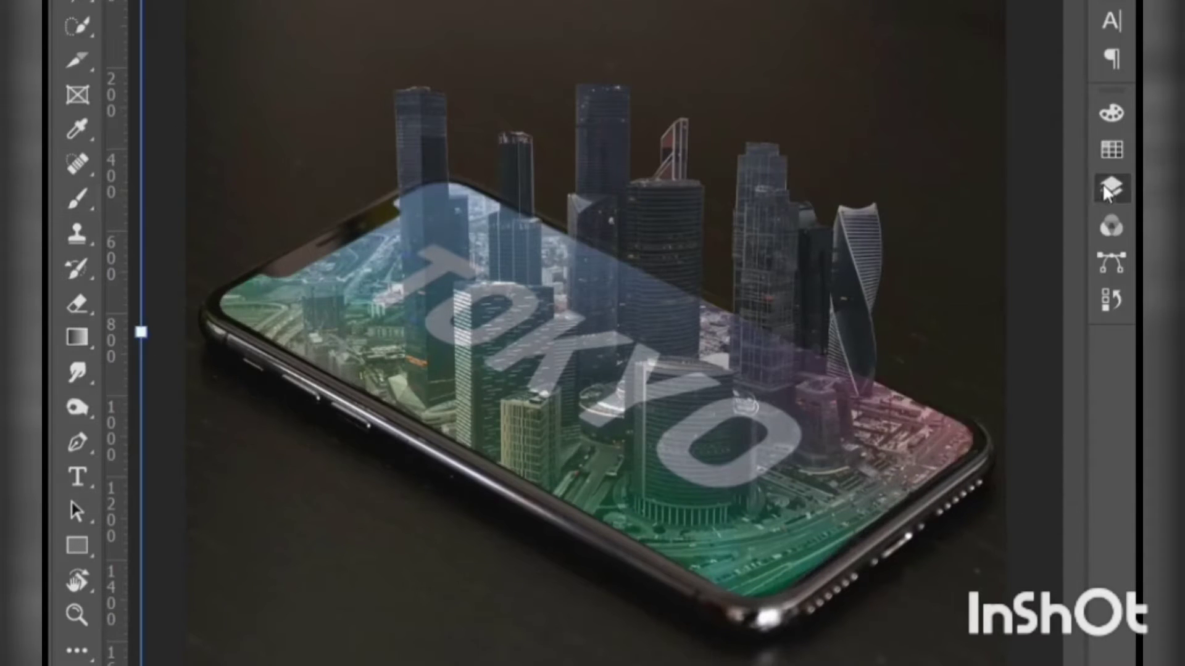
key(F7)
drag(1019, 217, 1076, 213)
key(F7)
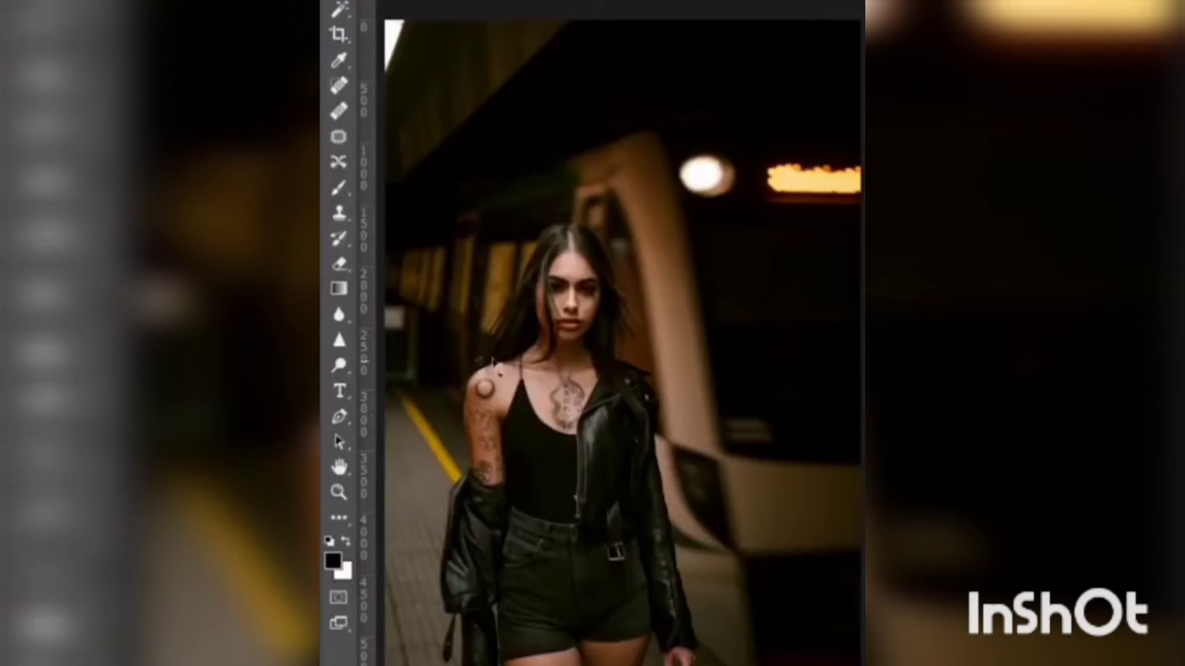
Step: Lasso part of the woman and remove the area above her shoulders from Content-Aware Fill sampling
drag(452, 460, 450, 463)
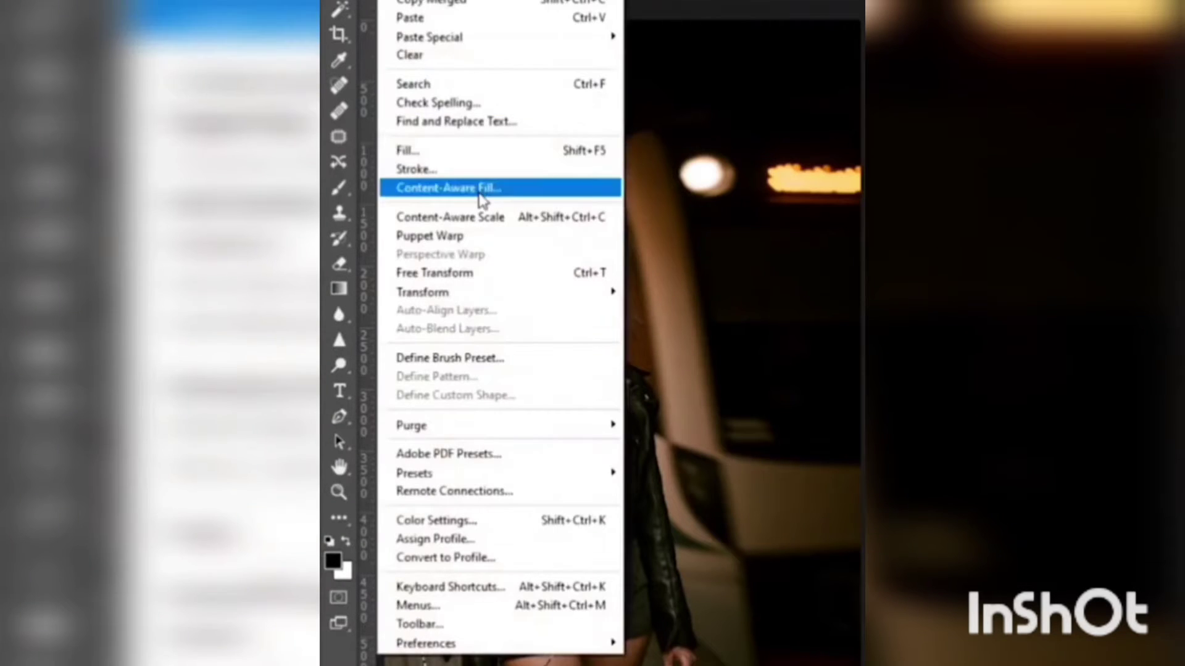
click(481, 188)
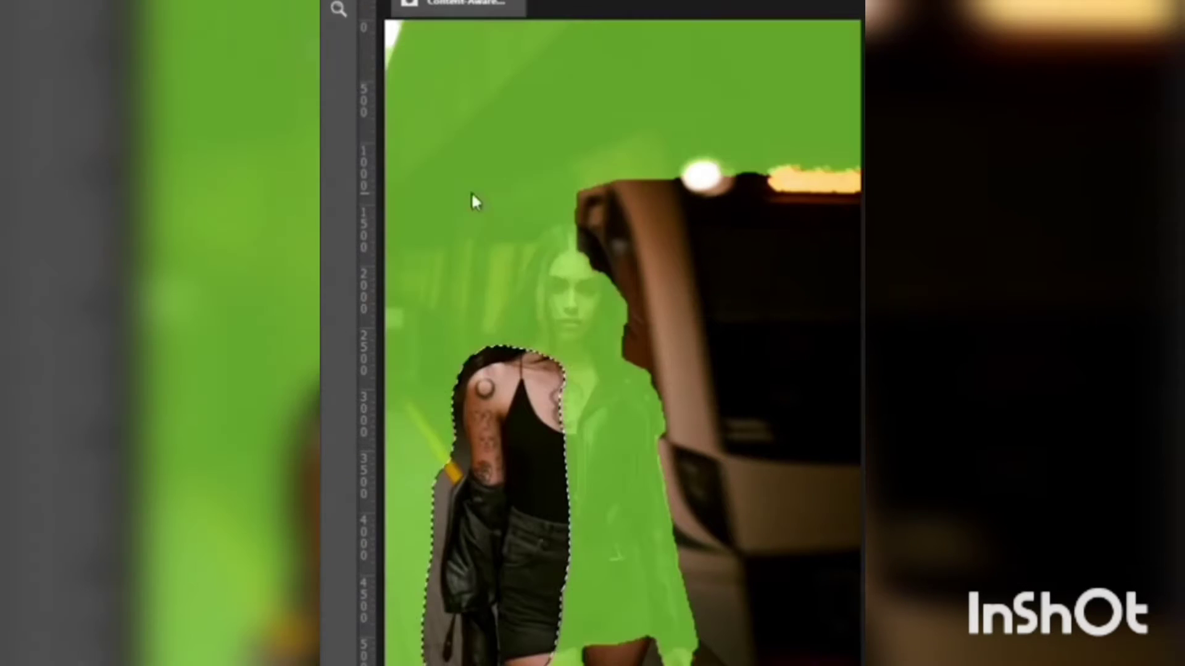
drag(504, 37, 449, 312)
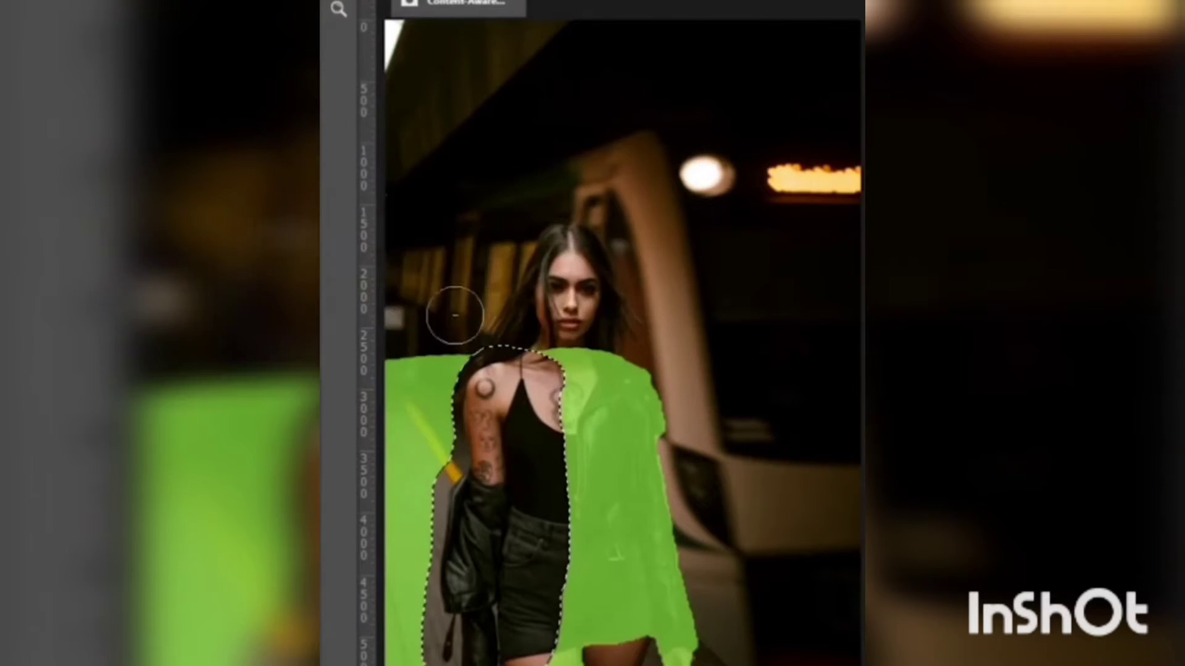
drag(568, 655, 593, 648)
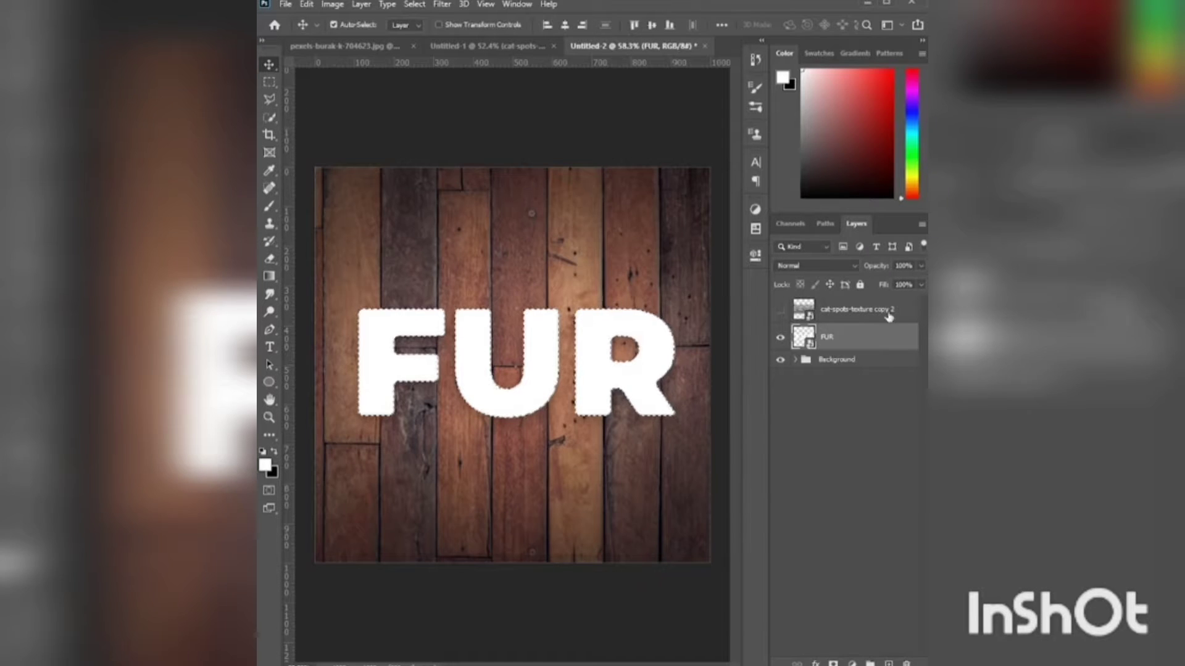
Step: Mask the fur texture layer to the FUR letters and convert the letter selection to a path
click(888, 316)
click(780, 309)
click(833, 663)
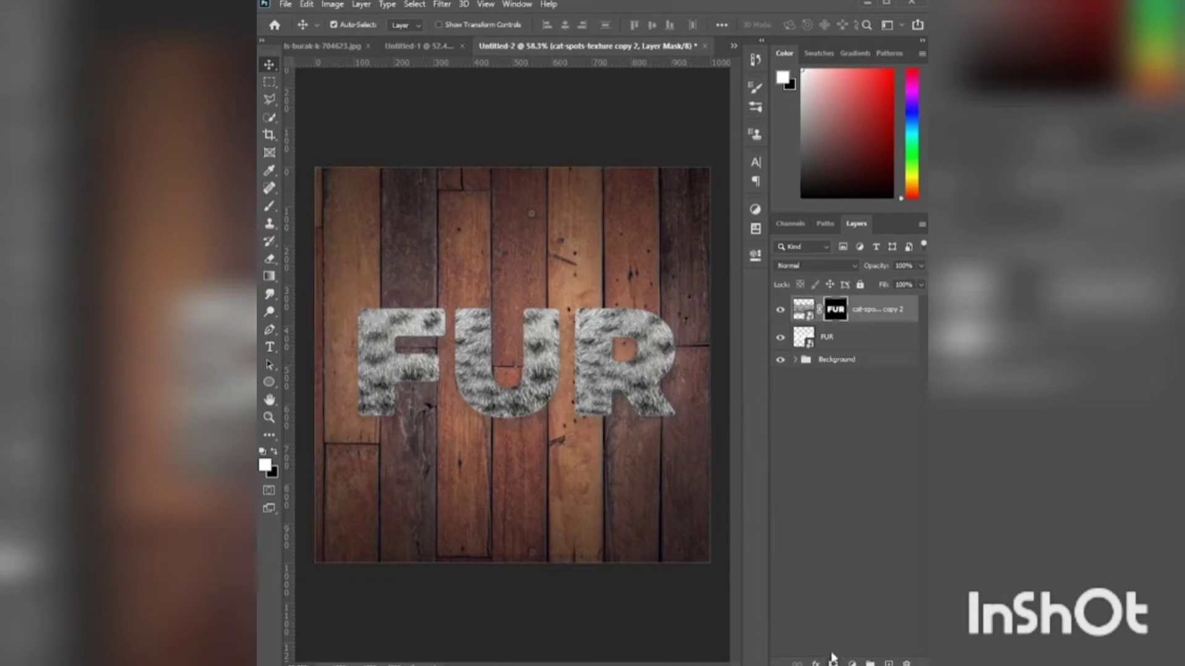
click(269, 82)
right_click(463, 338)
click(537, 418)
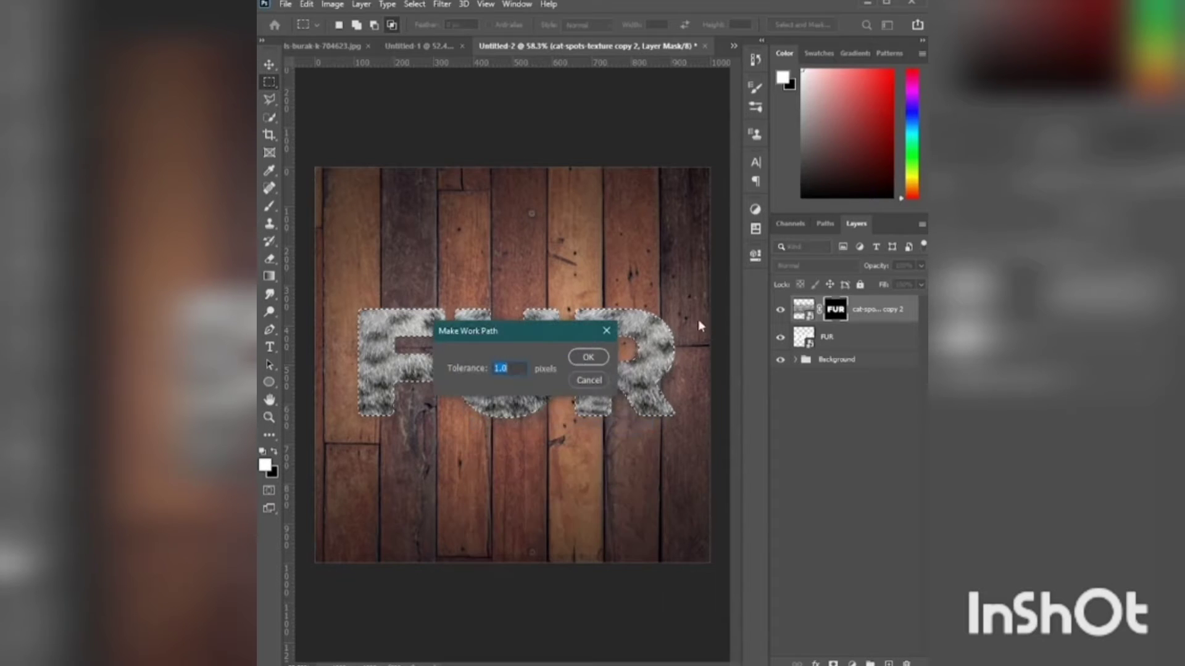
click(583, 359)
Step: Stroke the FUR path with the Brush onto the mask, then hide the path
key(p)
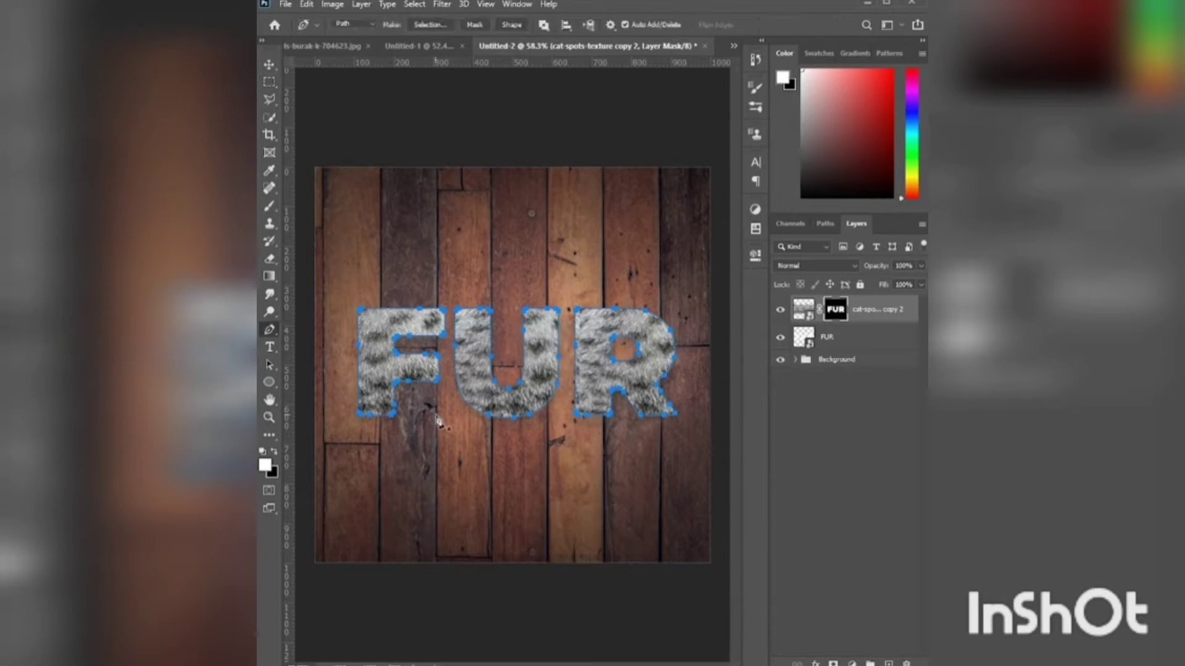
right_click(469, 411)
click(513, 200)
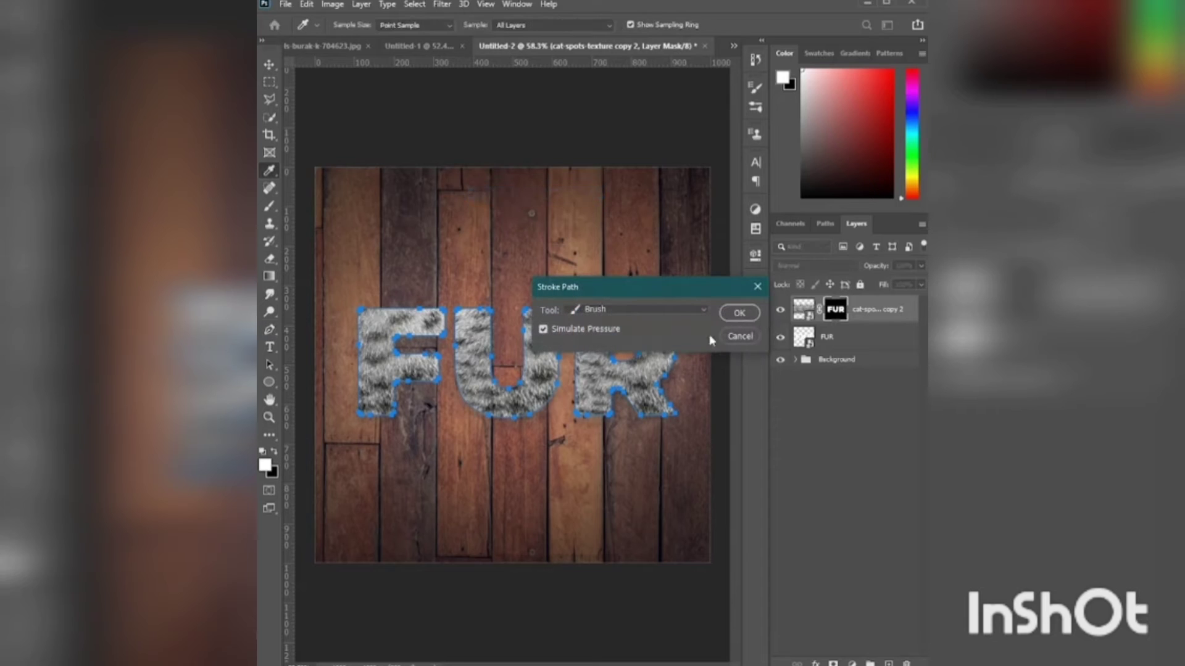
click(741, 312)
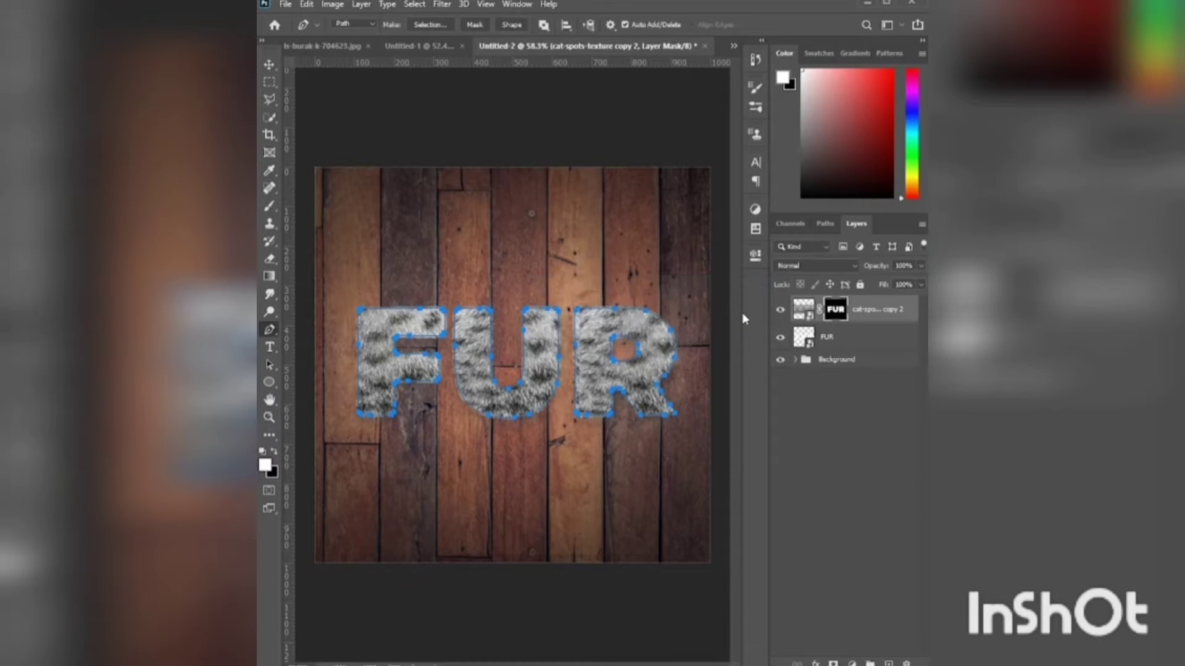
key(Return)
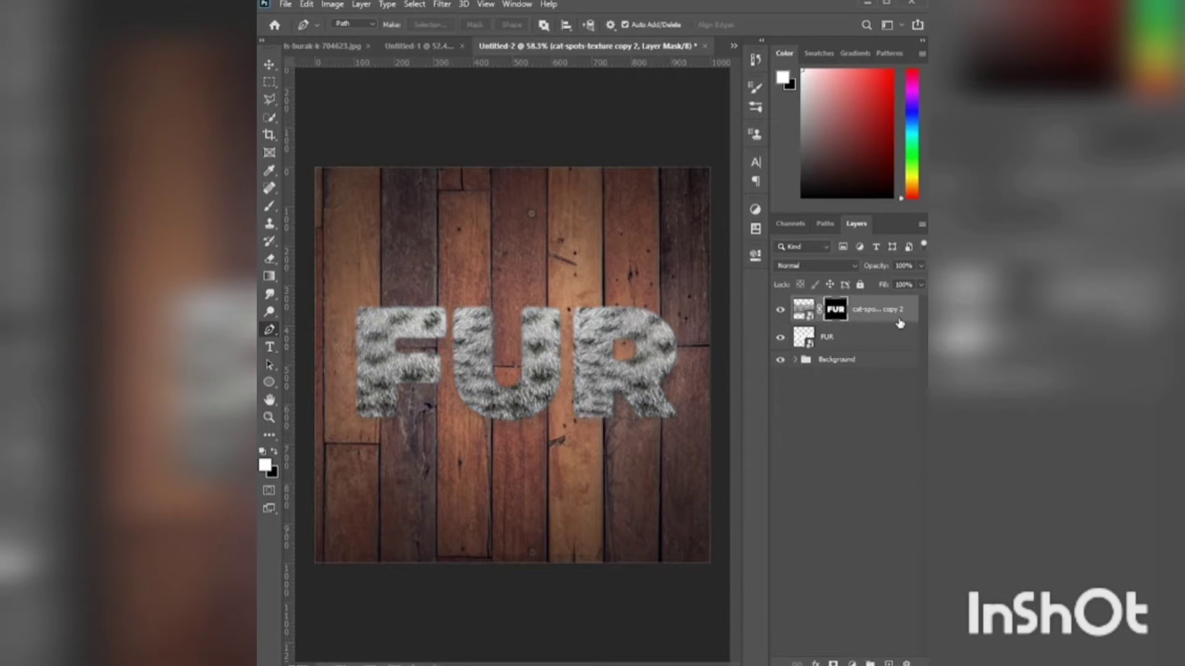
Step: Give the fur layer a Bevel & Emboss with depth 324 and highlight opacity 27
double_click(899, 323)
click(485, 282)
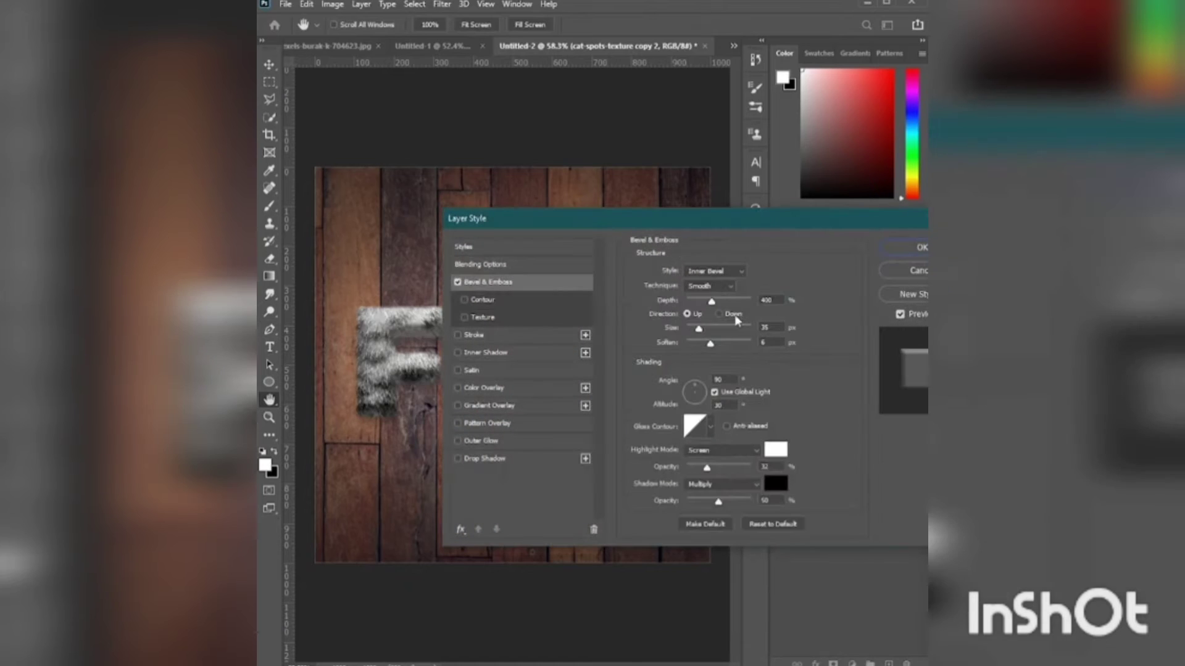
drag(744, 219, 834, 194)
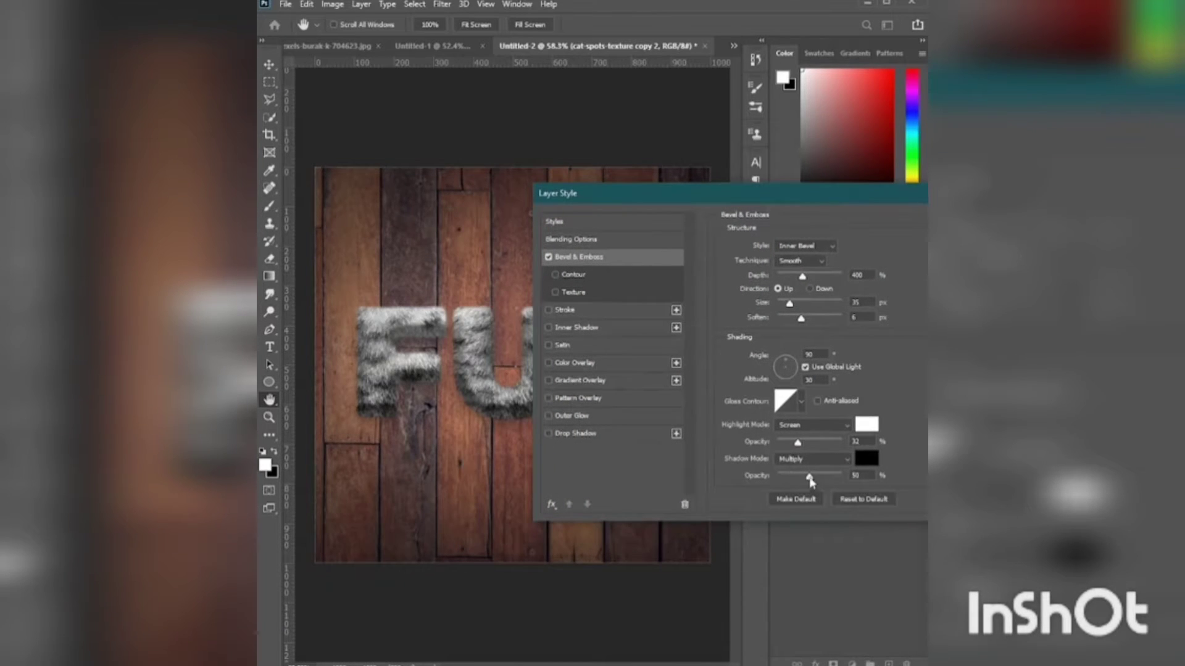
drag(798, 442, 796, 443)
drag(802, 277, 798, 276)
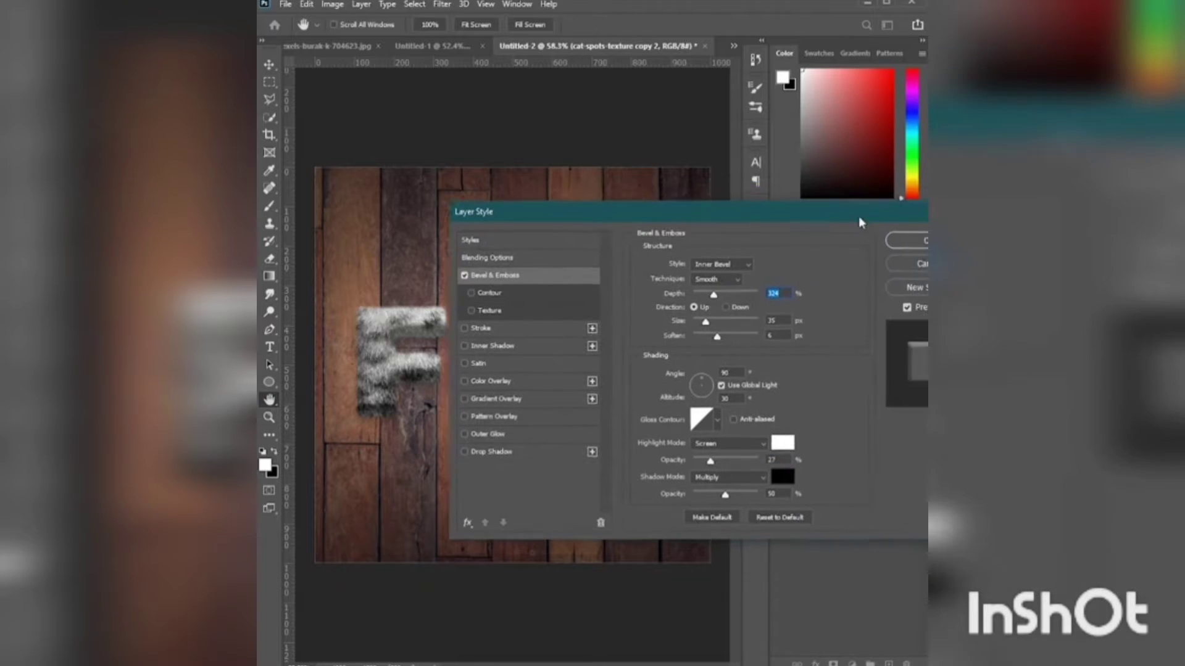
key(Return)
key(p)
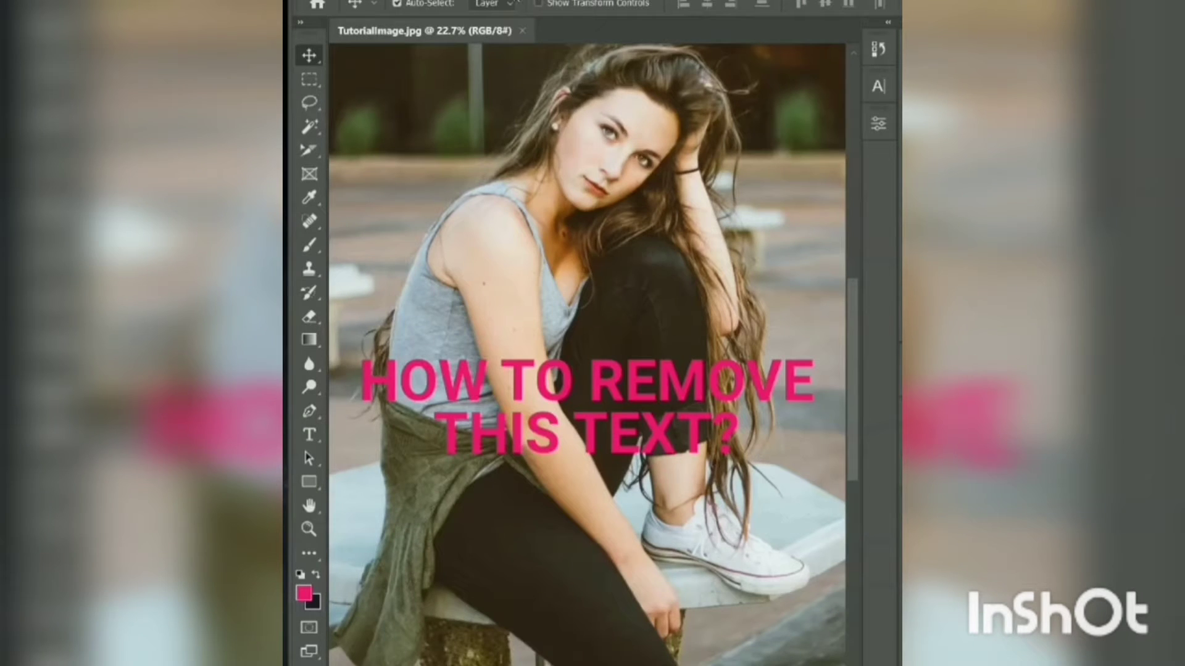
Step: Select the pink 'HOW TO REMOVE THIS TEXT?' lettering with Color Range
click(496, 2)
click(535, 141)
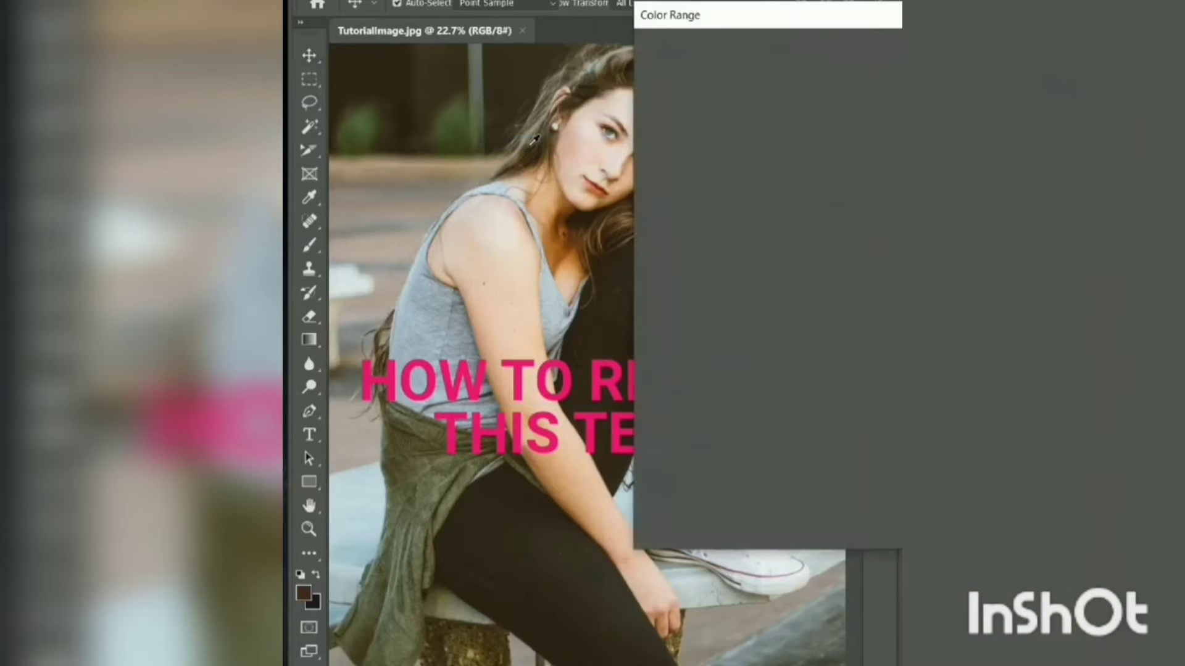
click(521, 369)
key(Return)
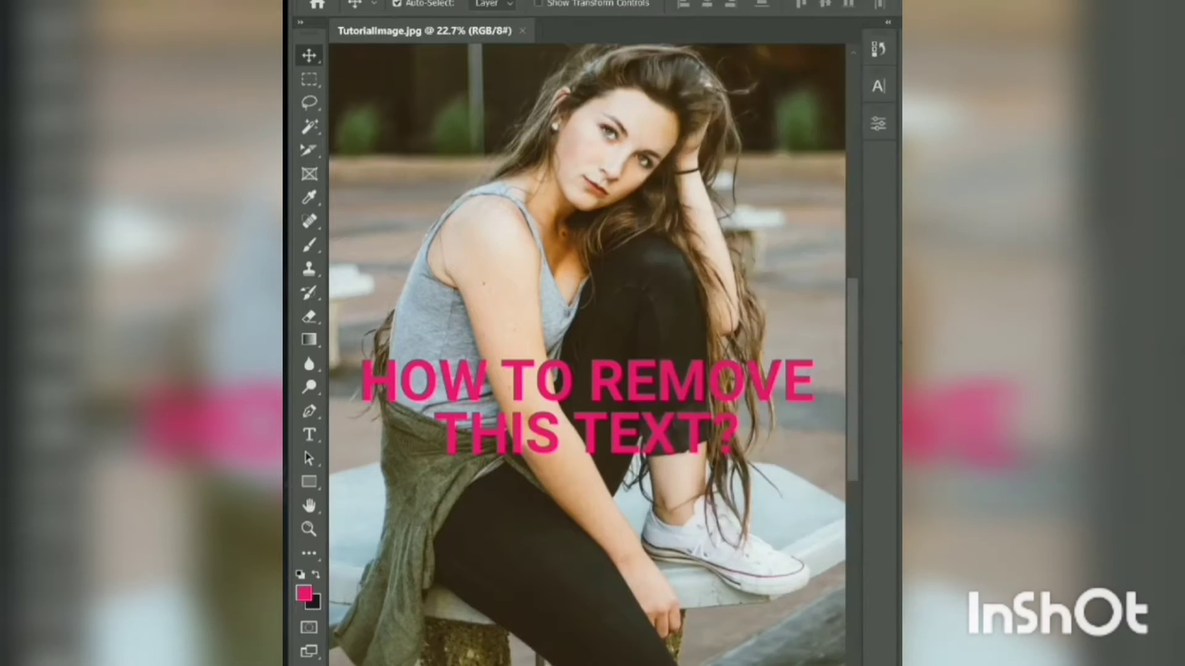
Step: Expand the text selection by 2 pixels and run Content-Aware Fill on it
click(496, 2)
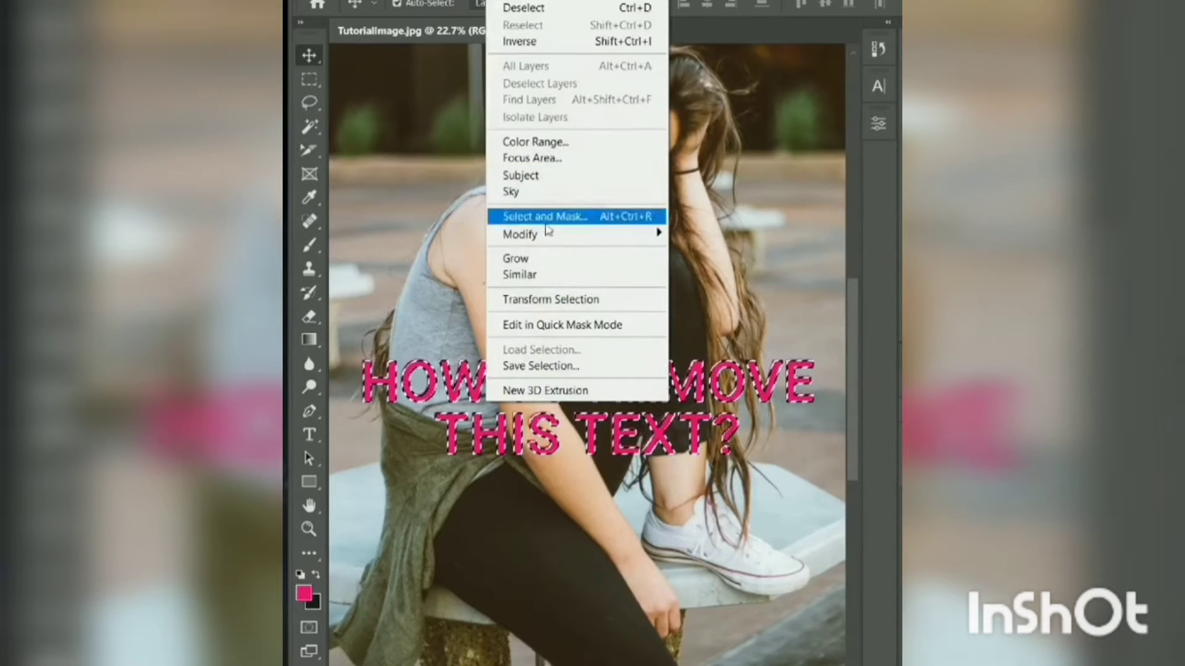
mouse_move(520, 234)
click(698, 267)
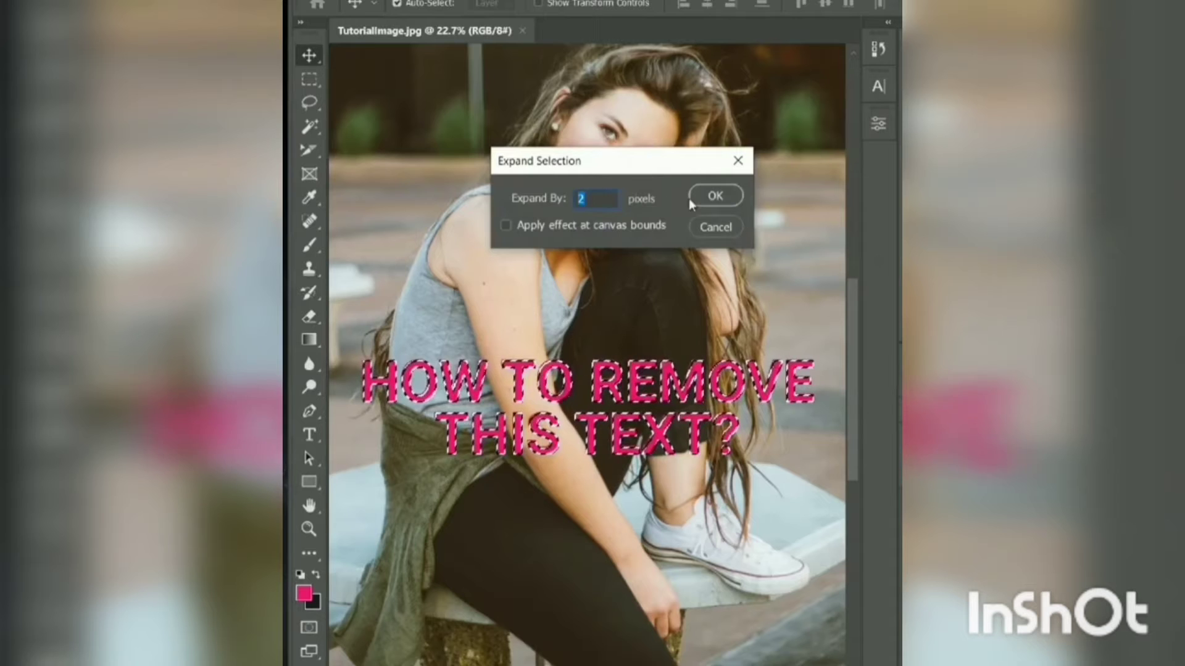
click(715, 196)
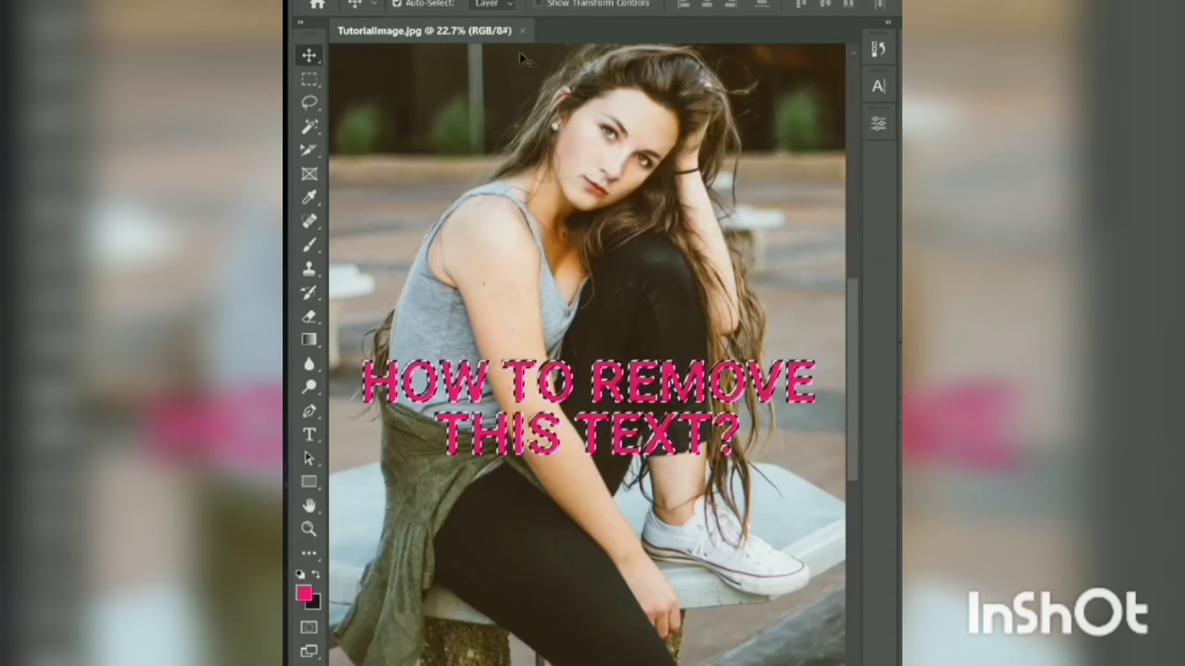
click(361, 1)
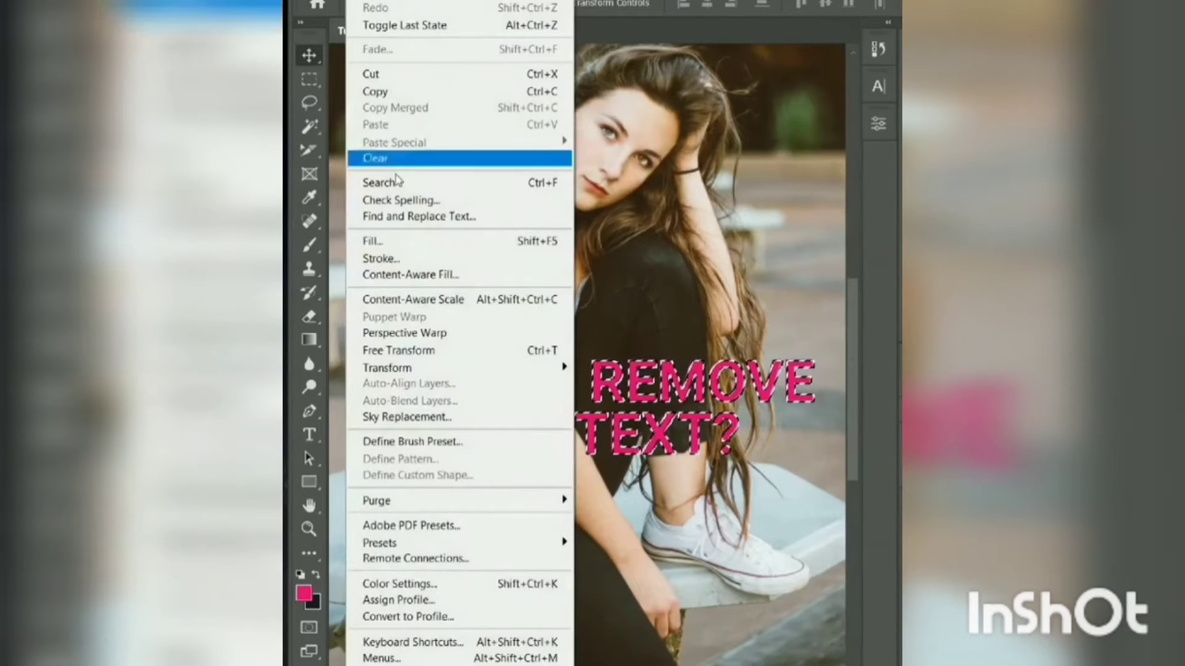
click(422, 273)
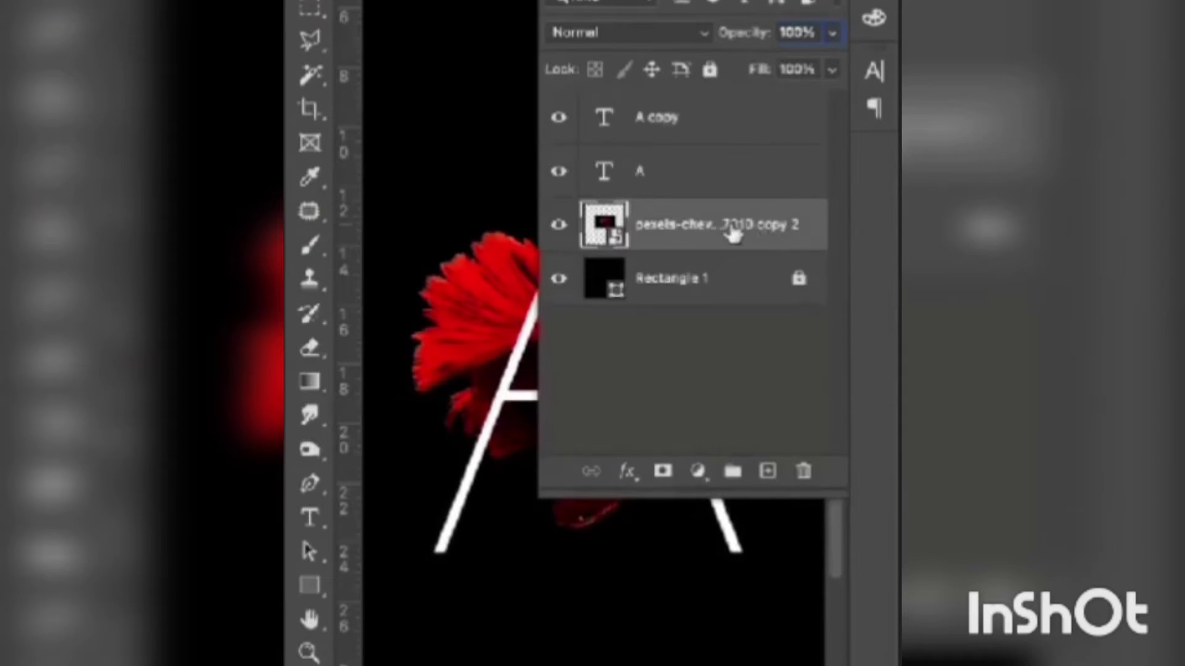
Step: Duplicate and mask the fish, then paint the A's left leg back over it
key(ctrl+j)
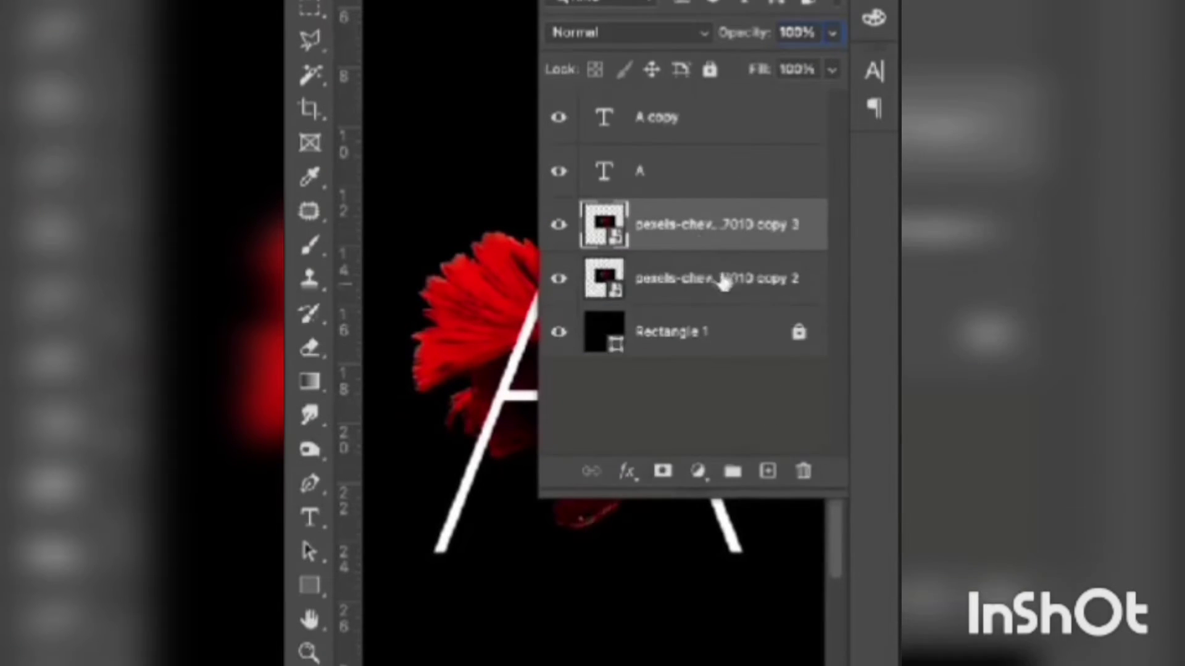
click(695, 127)
click(663, 471)
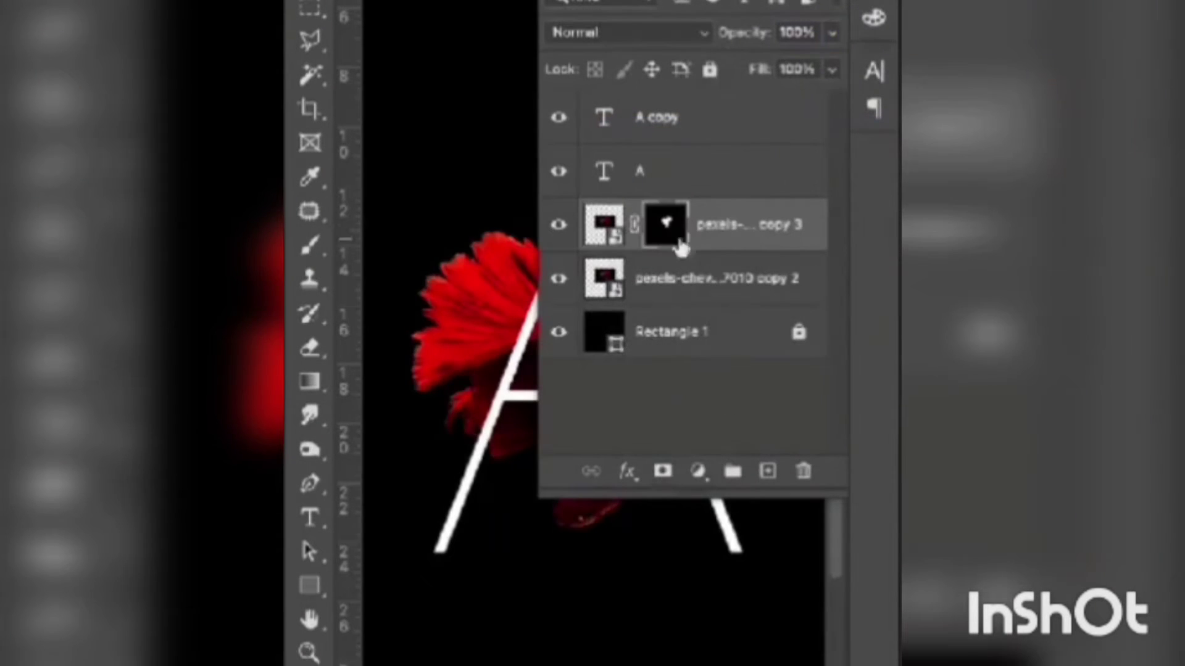
drag(721, 207, 709, 117)
key(F7)
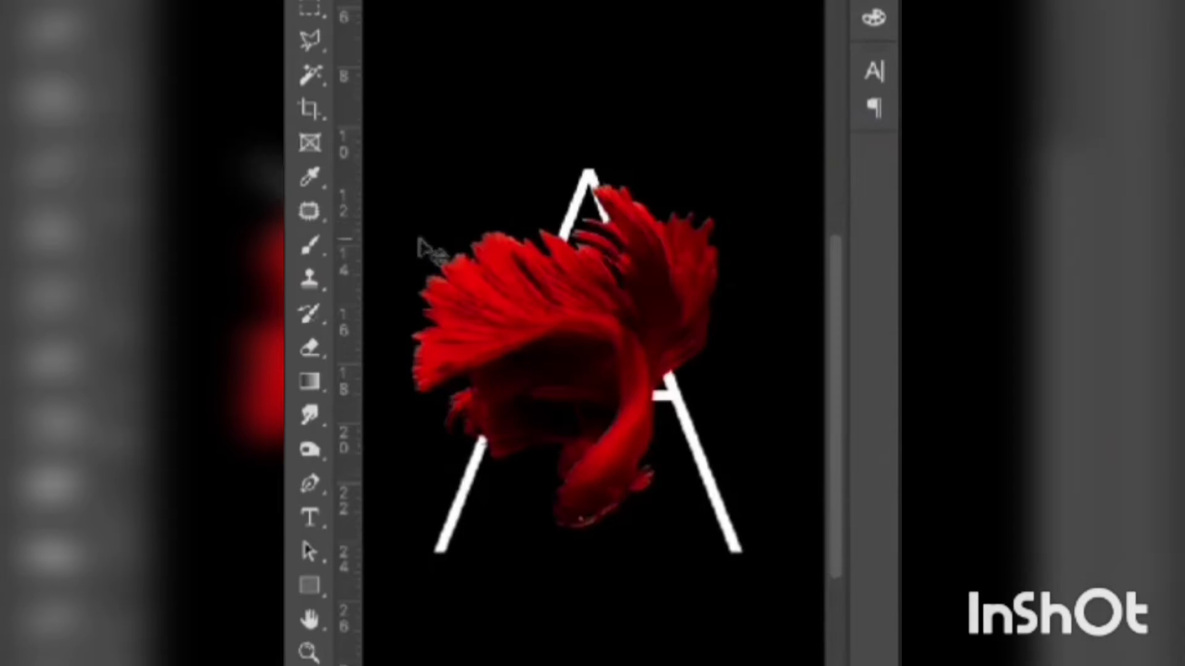
right_click(423, 251)
key(Return)
mouse_move(555, 203)
mouse_down()
mouse_move(502, 410)
mouse_move(521, 400)
mouse_move(661, 407)
mouse_up()
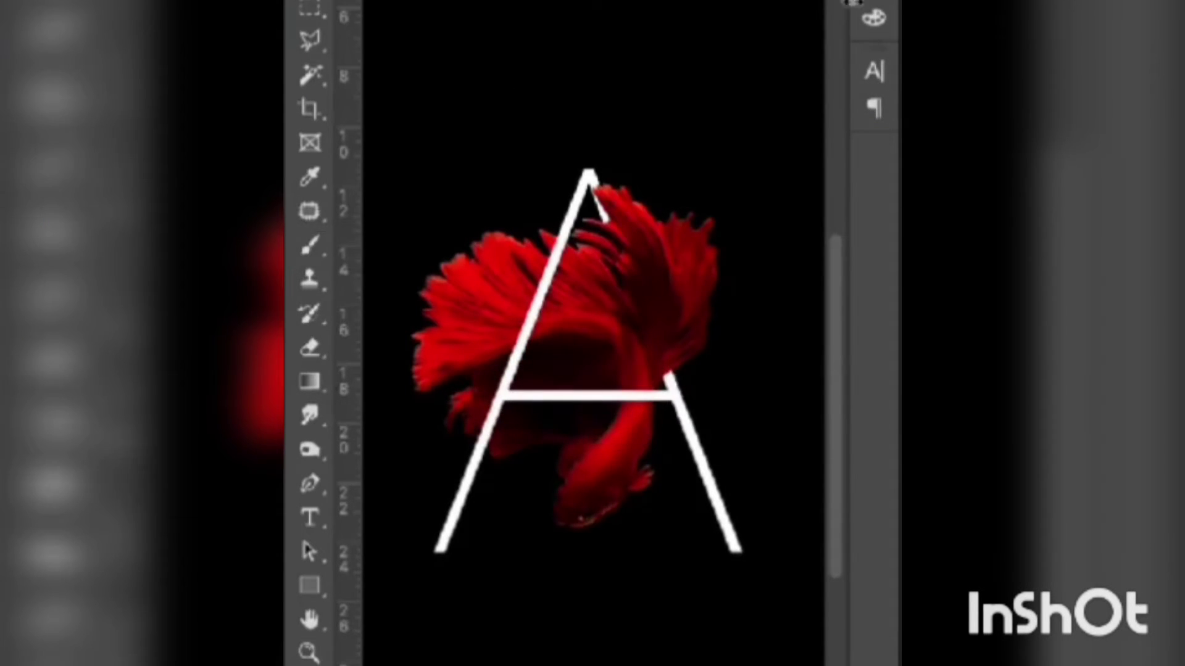
Step: Stamp the visible layers into Layer 1 and clip it to the layer below
key(F7)
key(ctrl+shift+alt+e)
right_click(740, 169)
click(753, 282)
key(F7)
right_click(666, 352)
key(Return)
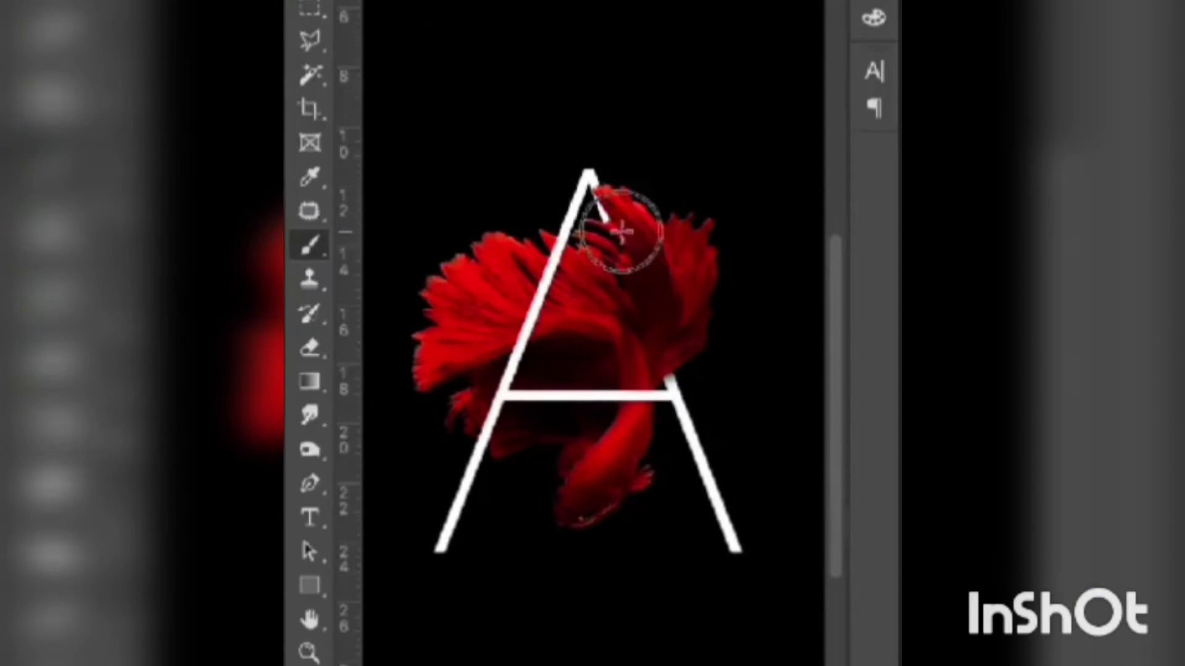
Step: Flip an A copy vertically, move it beneath the original and fade it into a reflection
key(F7)
click(401, 1)
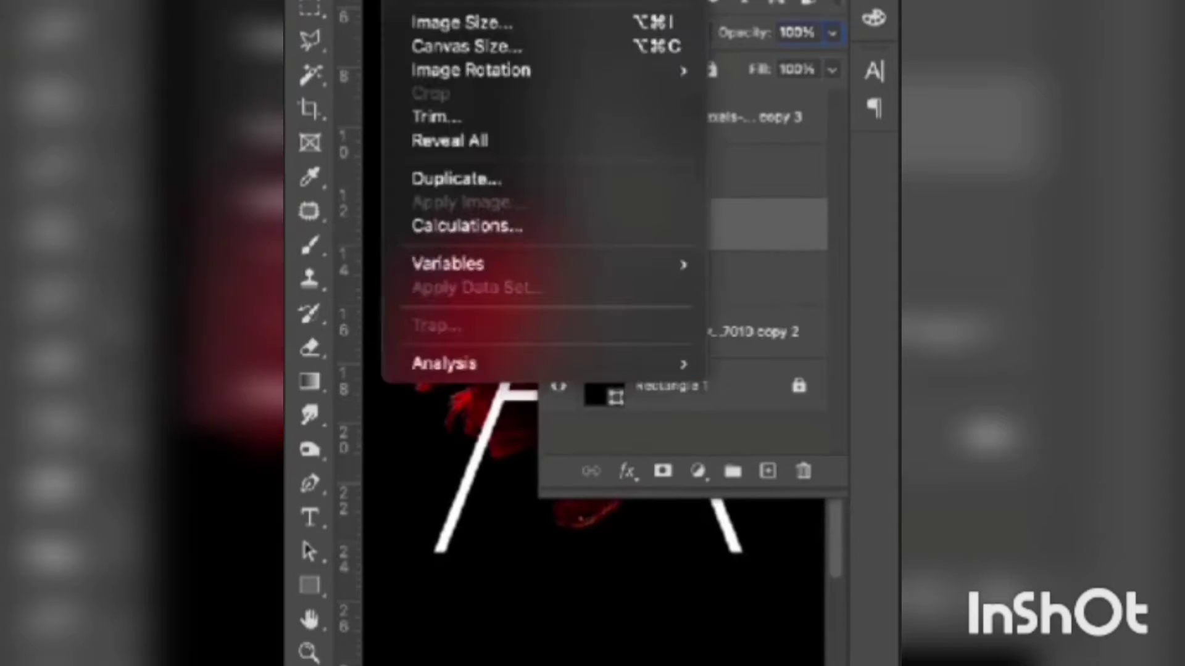
key(Escape)
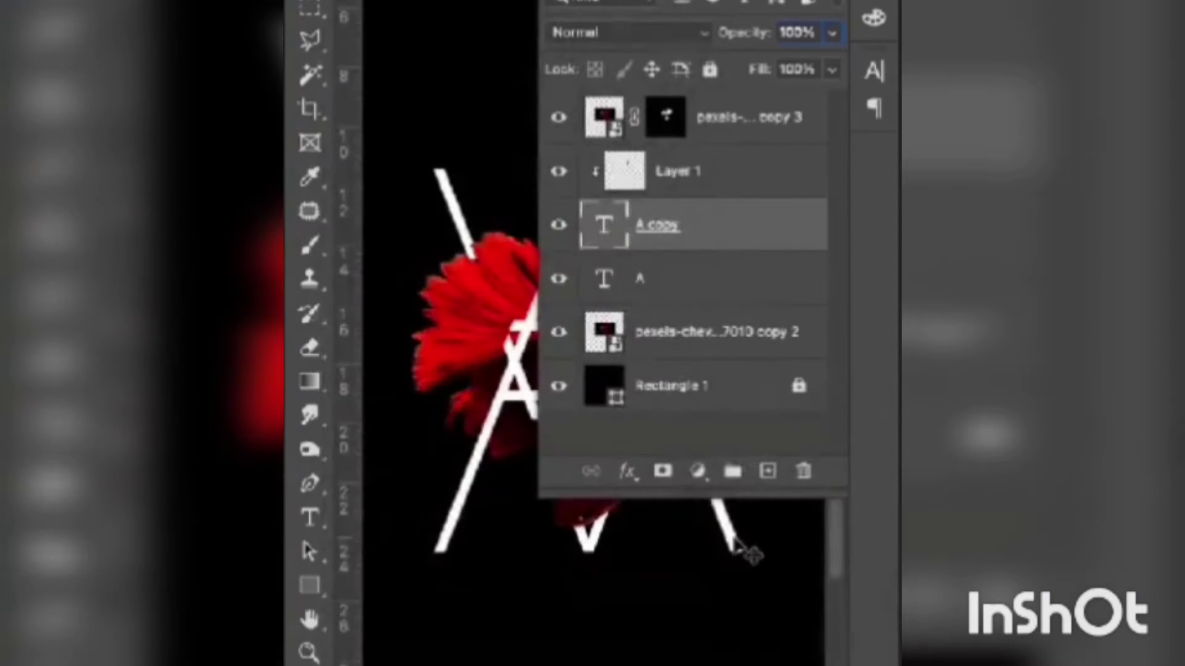
key(ctrl+shift+bracketright)
key(F7)
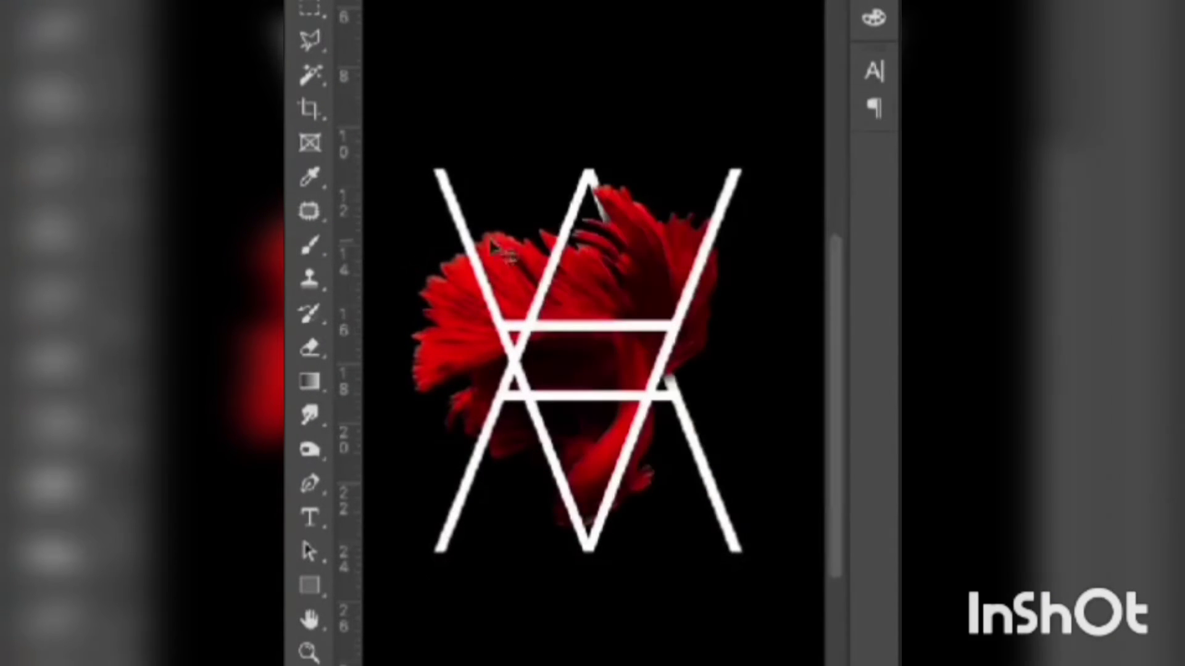
mouse_move(551, 432)
mouse_down()
mouse_move(551, 592)
mouse_move(551, 582)
mouse_up()
click(310, 246)
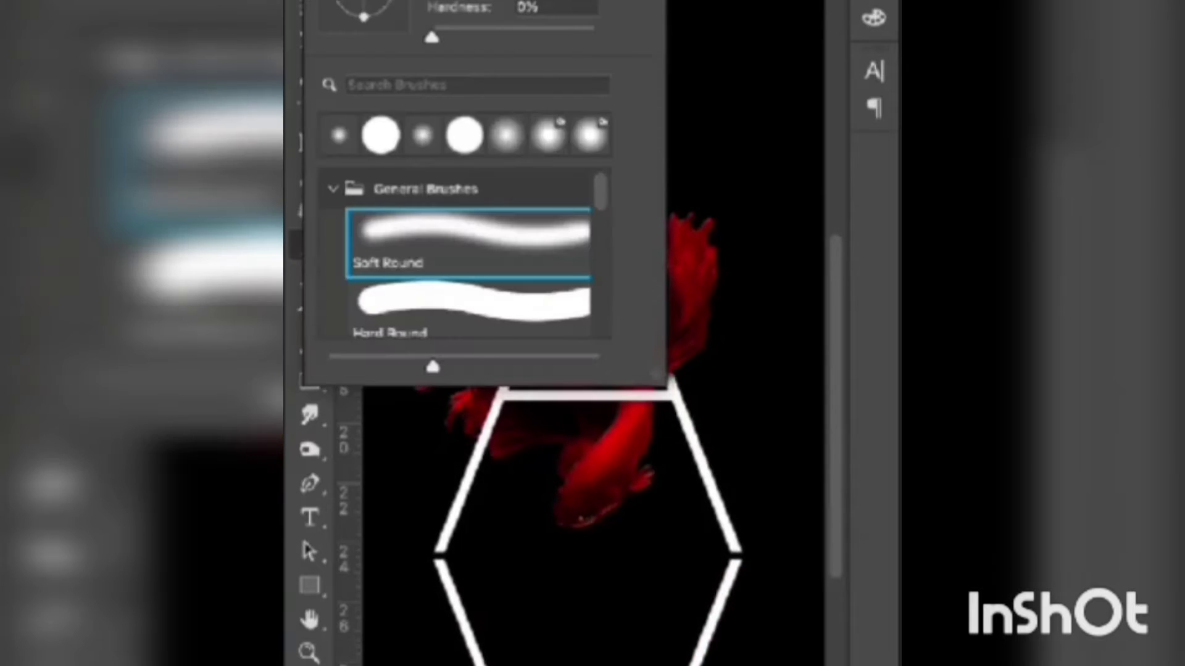
key(Escape)
drag(715, 657, 436, 663)
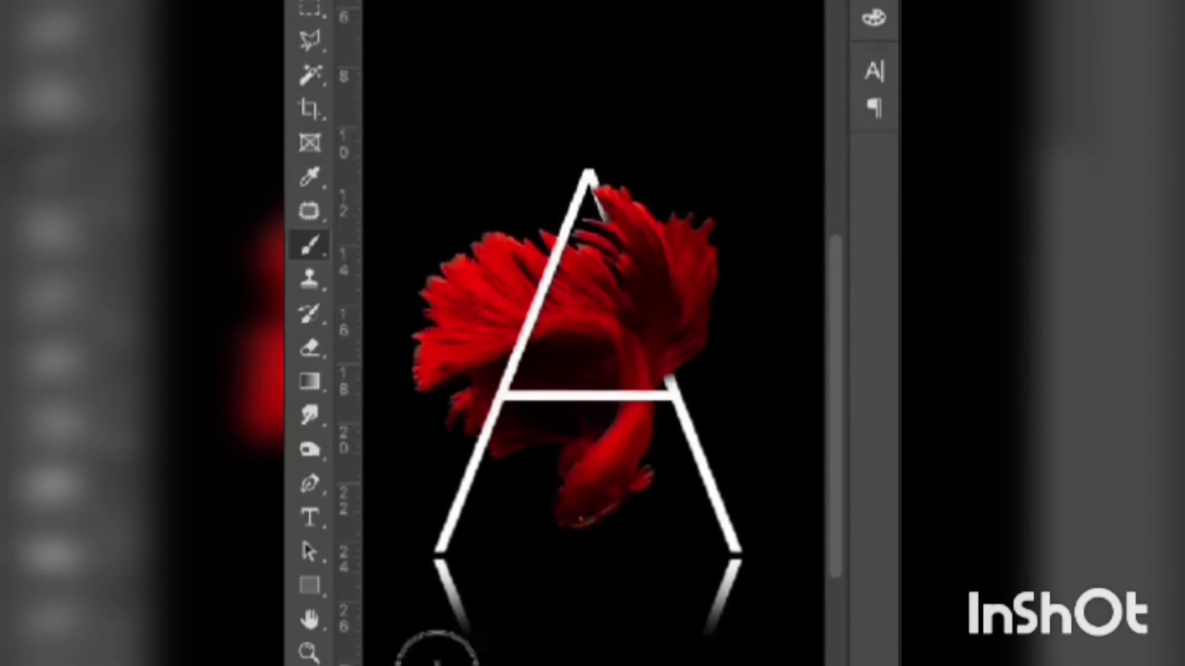
key(F7)
Step: Duplicate the original fish layer and move the copy to the top of the stack
click(759, 333)
key(ctrl+j)
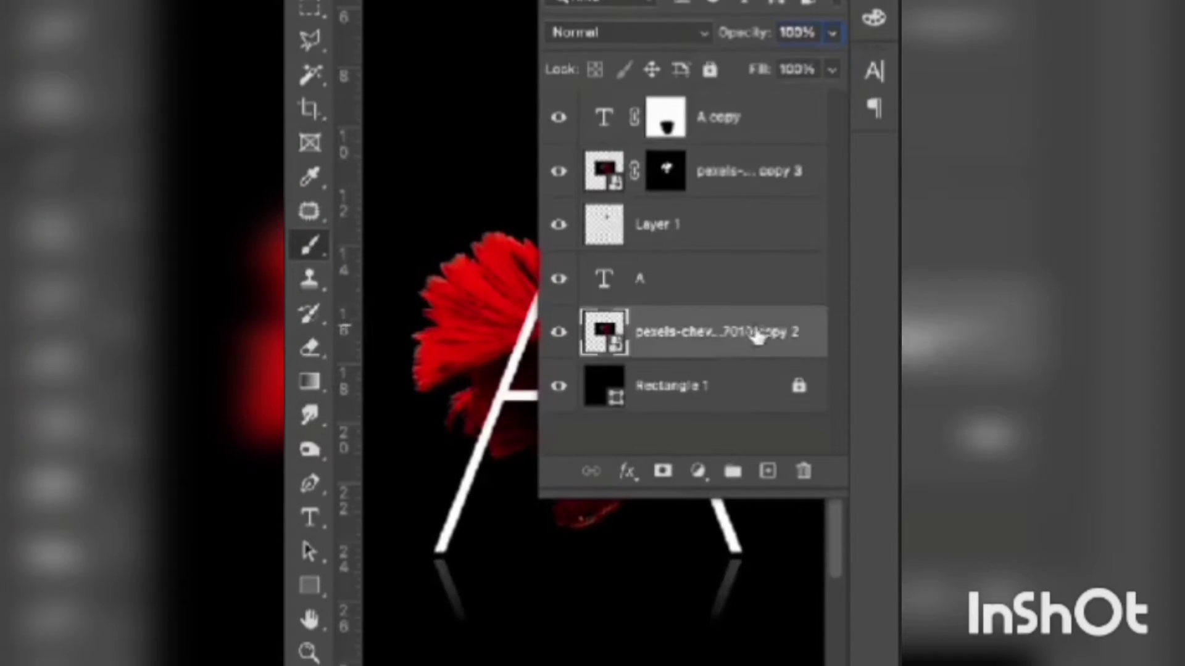
drag(716, 332, 716, 101)
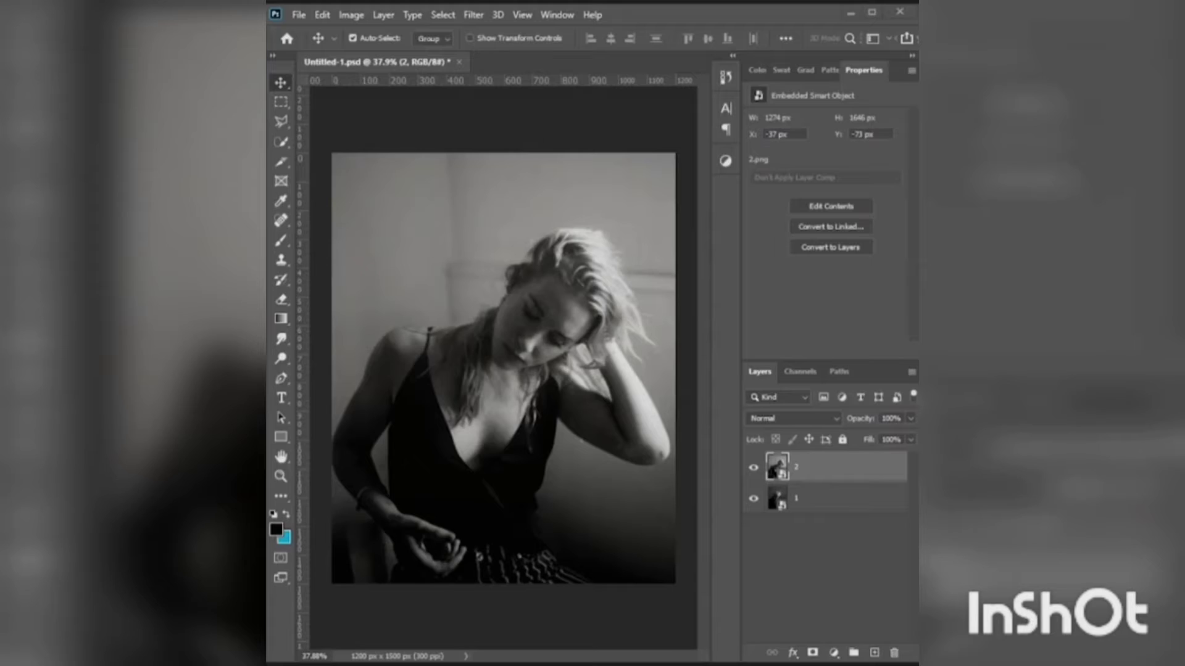
Step: Restrict the top portrait's blending to the red channel by unchecking G and B
click(754, 469)
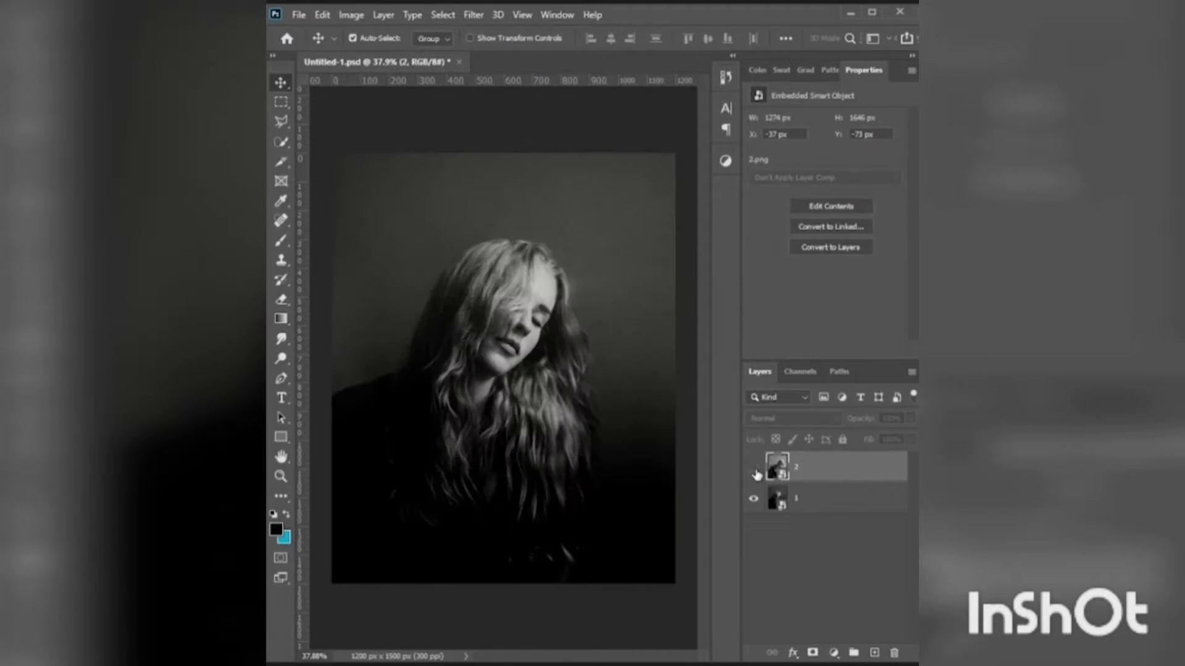
click(754, 469)
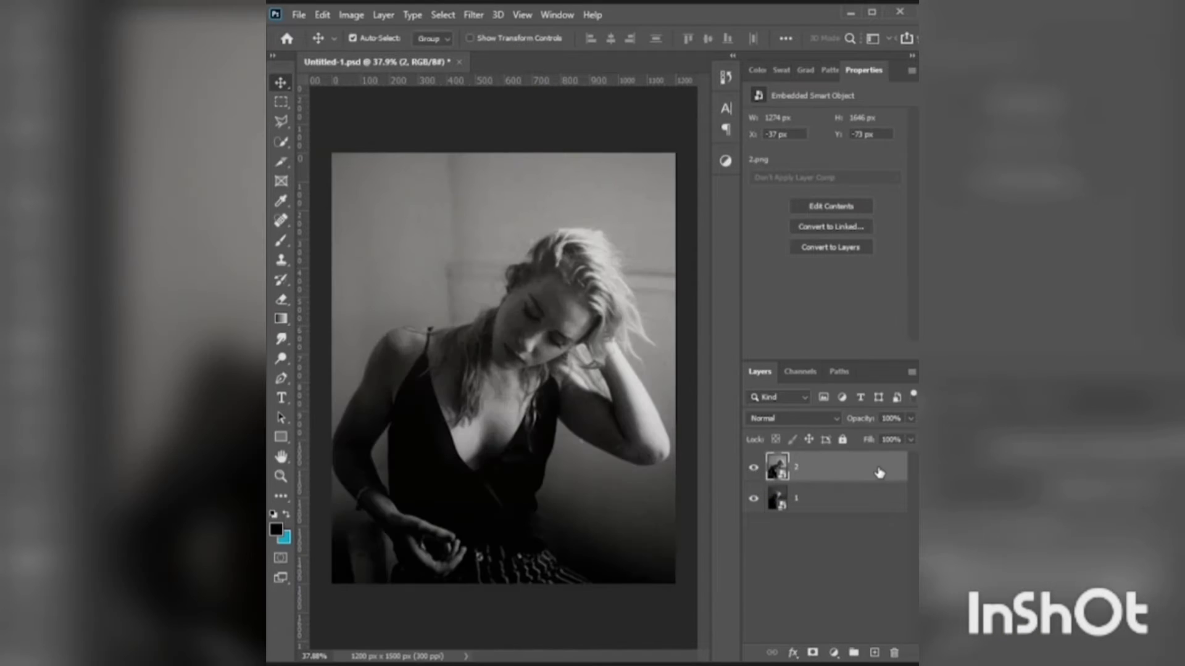
double_click(880, 473)
drag(629, 179, 624, 482)
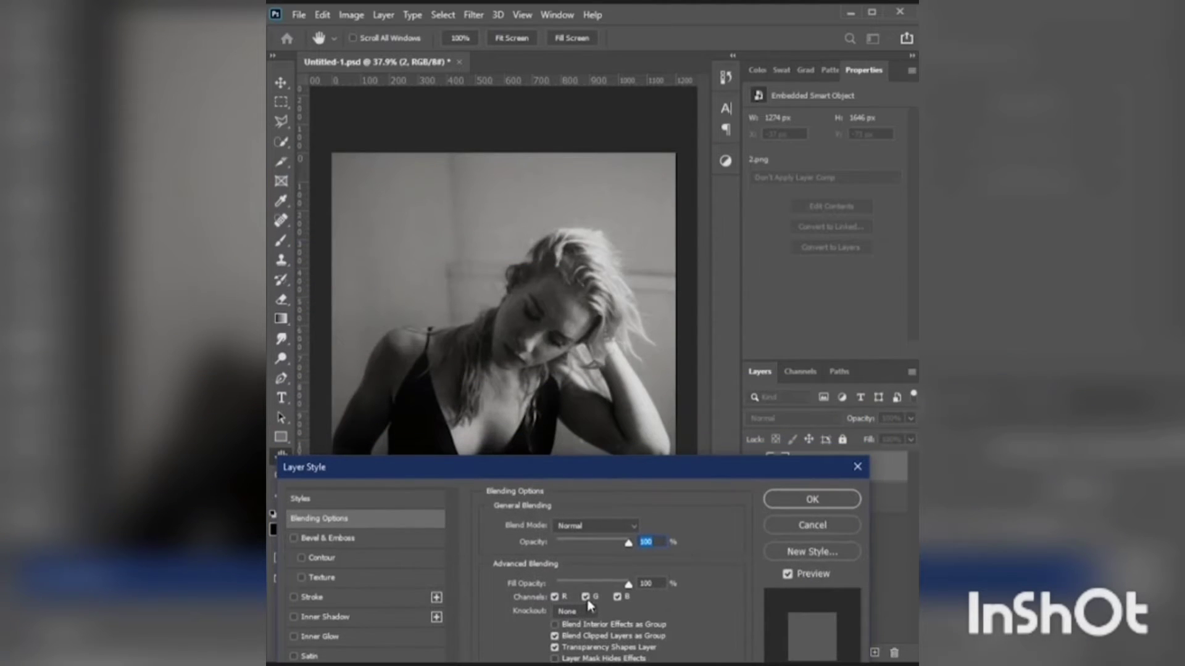
click(586, 598)
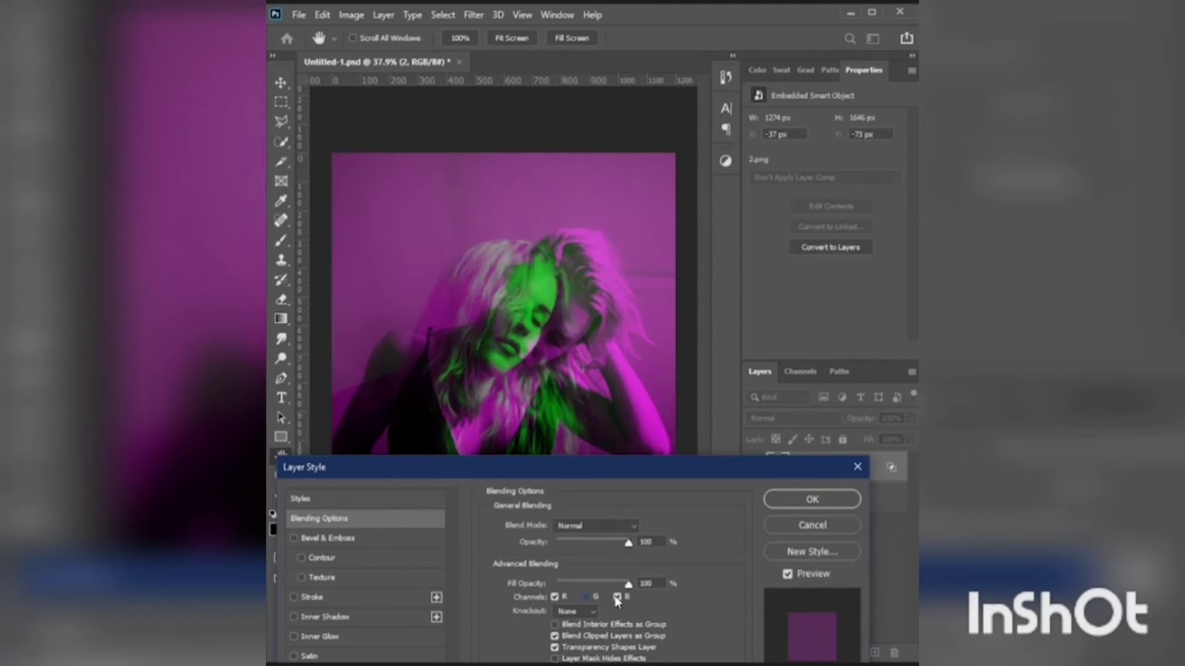
click(617, 597)
click(803, 499)
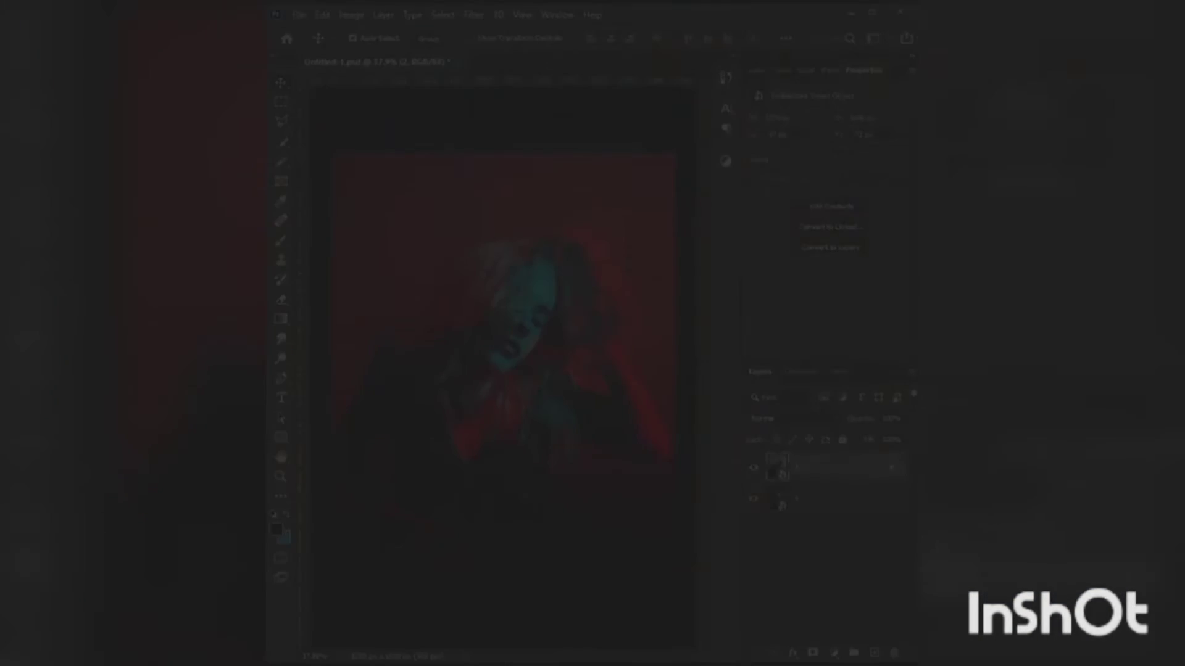
Step: Duplicate the skyline layer and flip the copy vertically
key(ctrl+j)
key(ctrl+t)
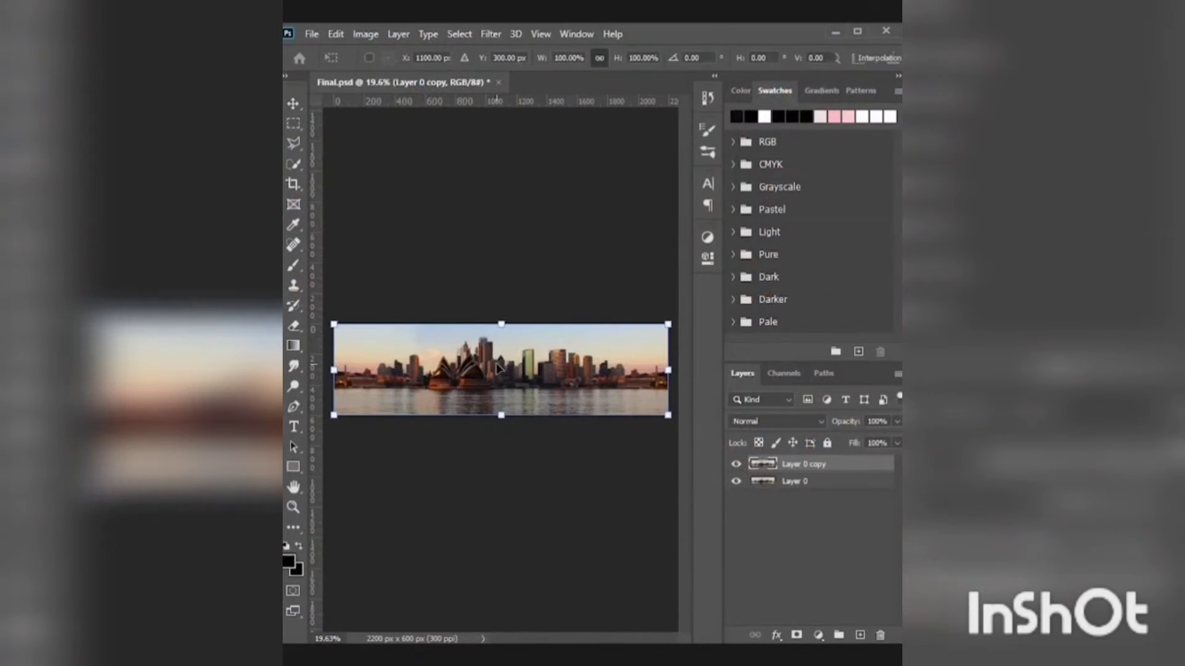
right_click(497, 366)
click(537, 640)
key(Return)
Step: Resize the image to a 2200 px height for a square canvas
click(336, 34)
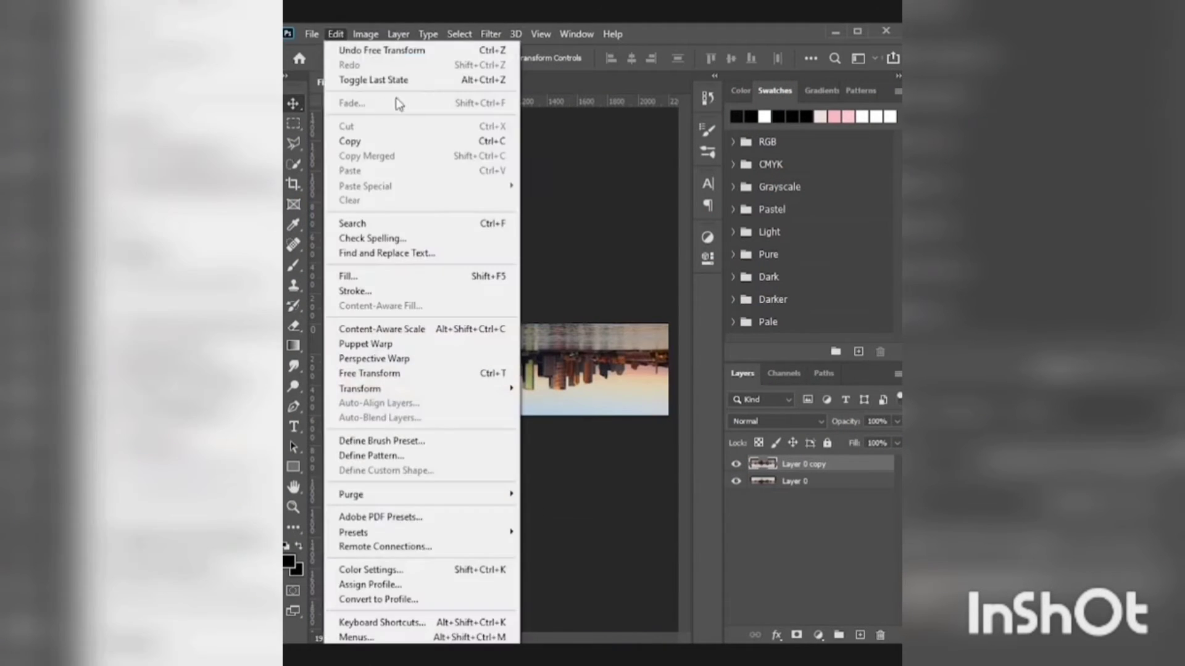
click(407, 154)
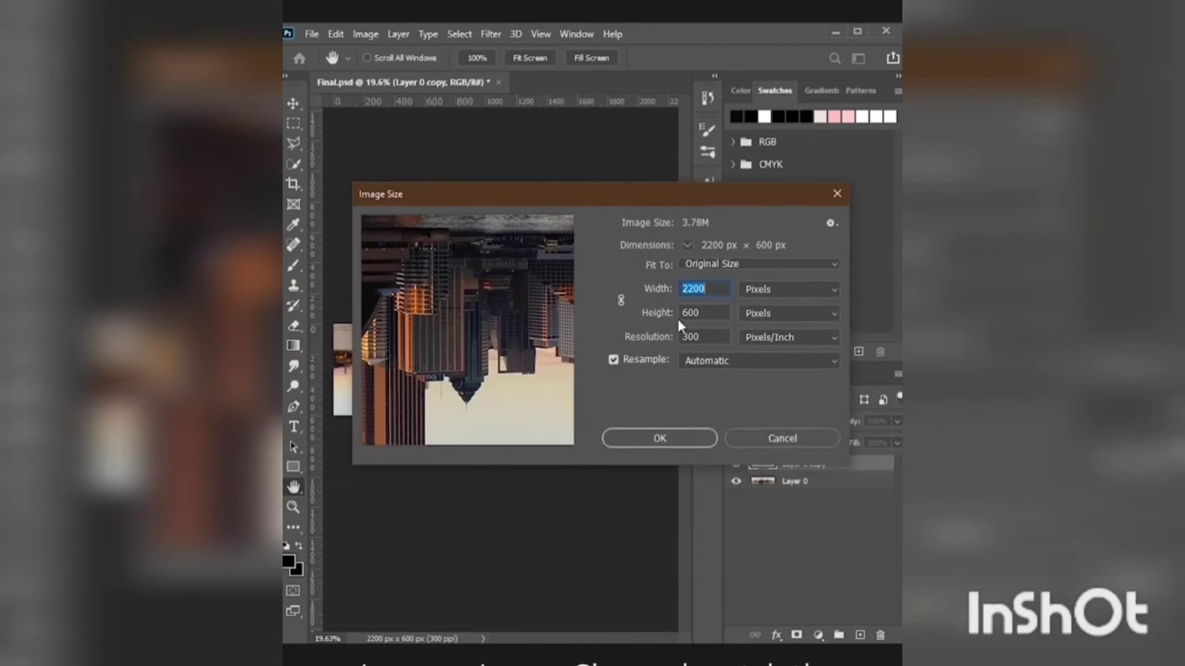
text(2200)
key(Return)
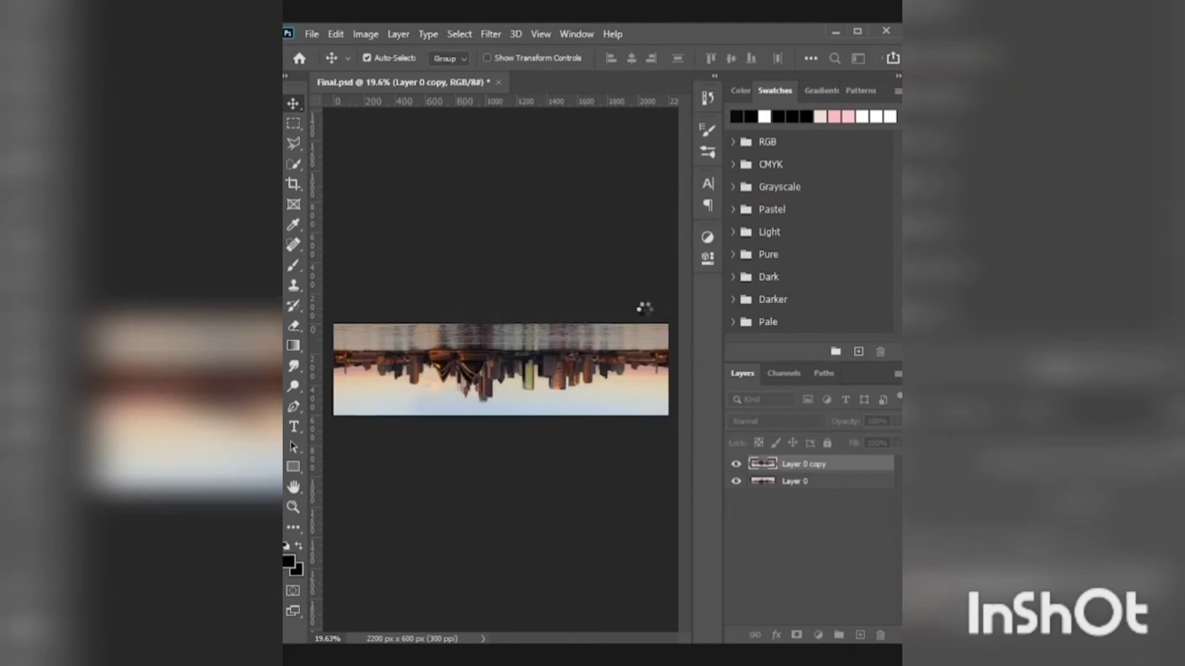
Step: Apply the Polar Coordinates distortion to create the tiny planet
click(491, 34)
mouse_move(519, 239)
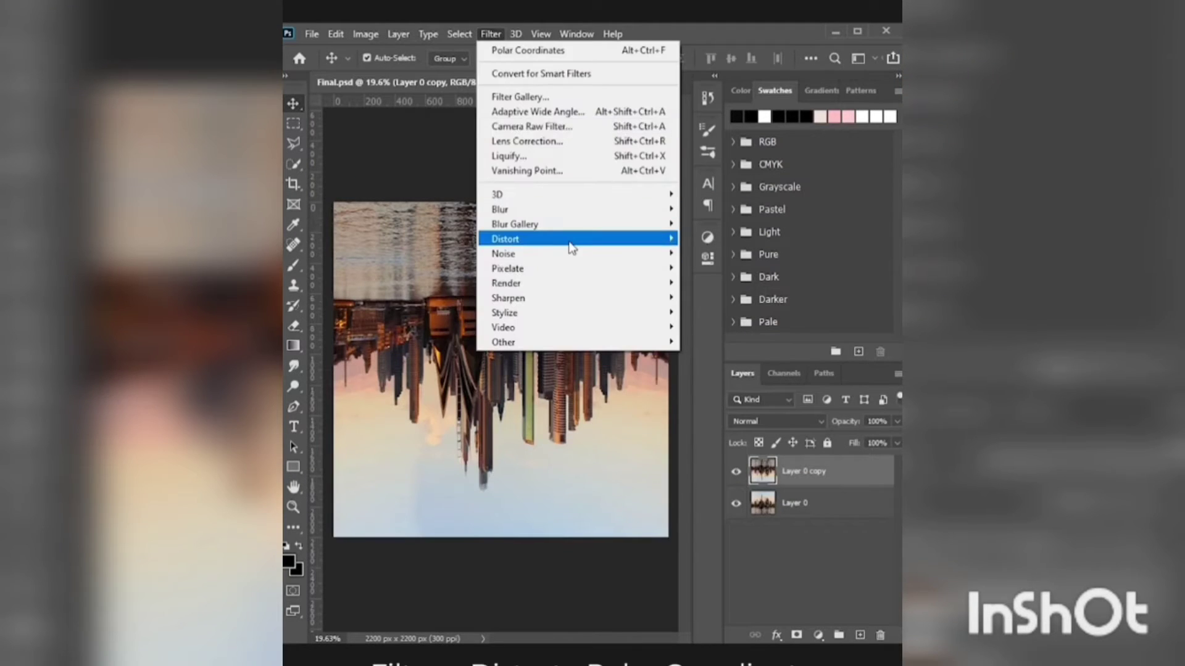
click(730, 268)
click(748, 235)
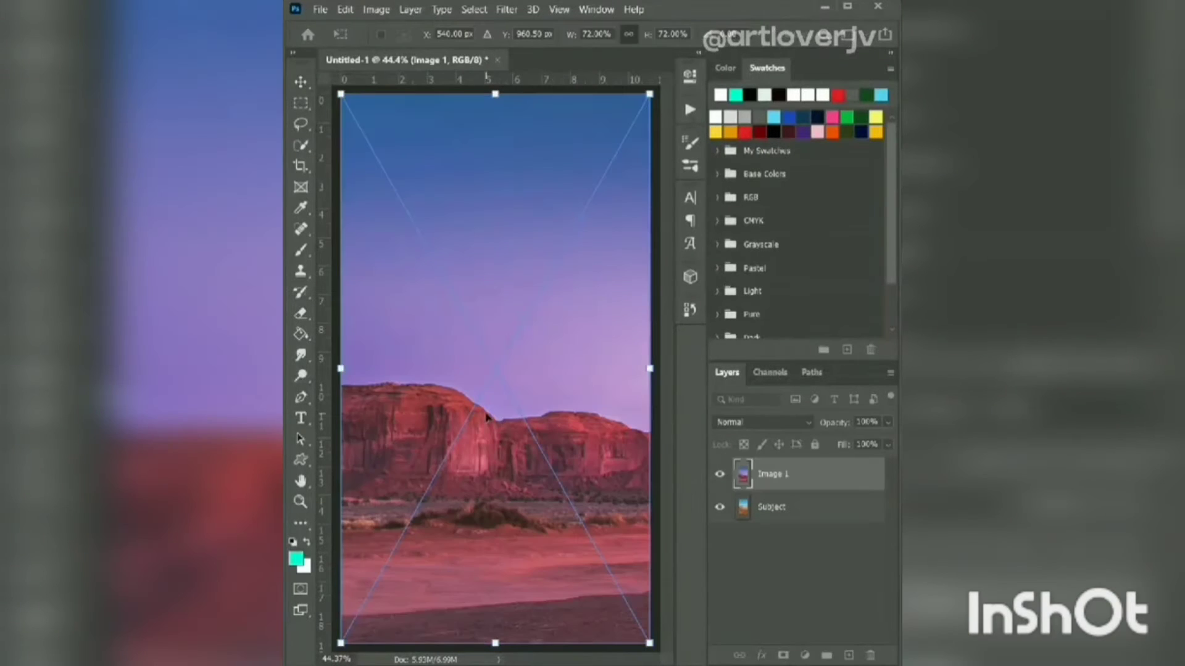
Step: Place the sky, snowy umbrella and sunset sky reference images as layers
key(Return)
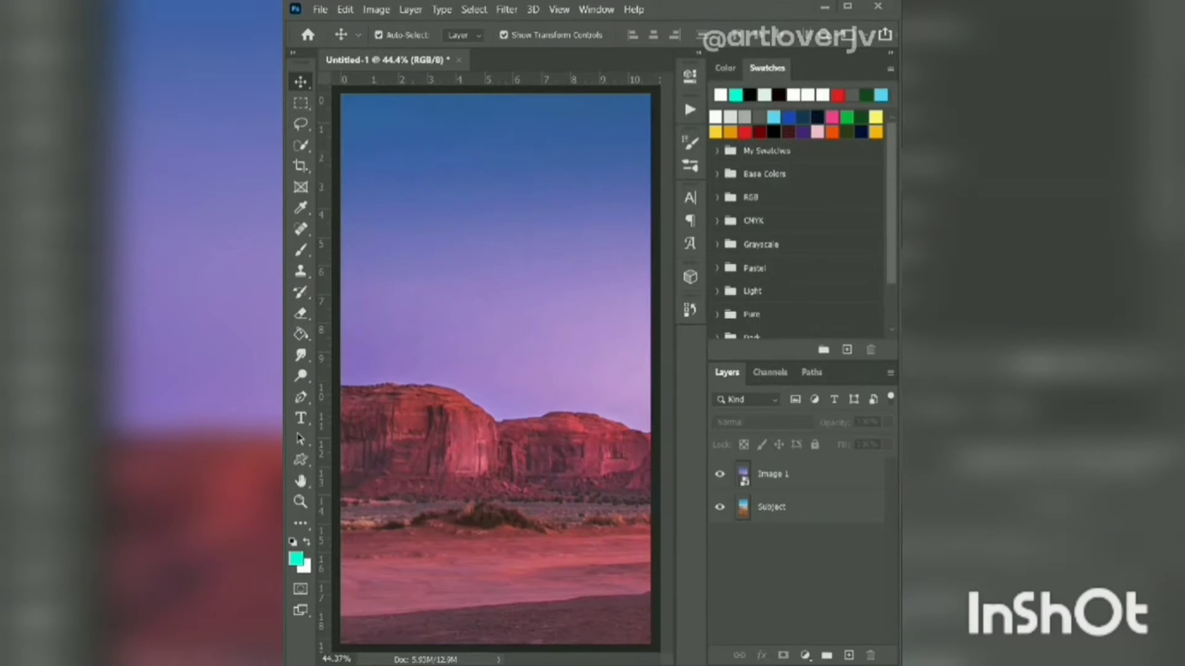
key(Return)
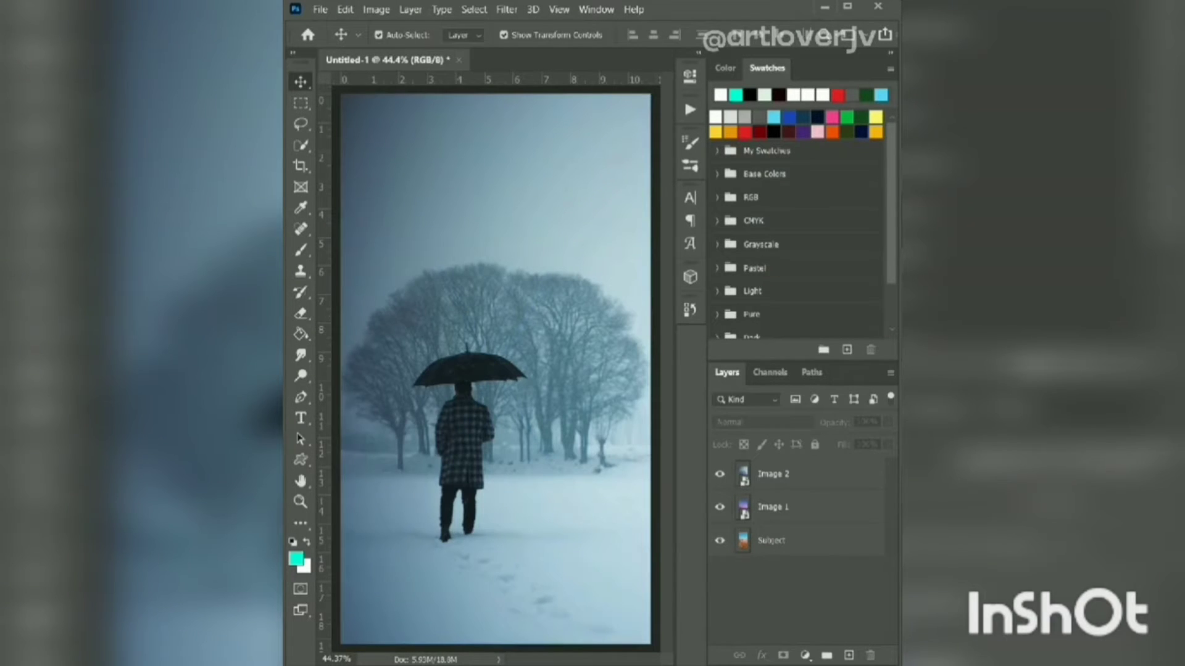
key(Return)
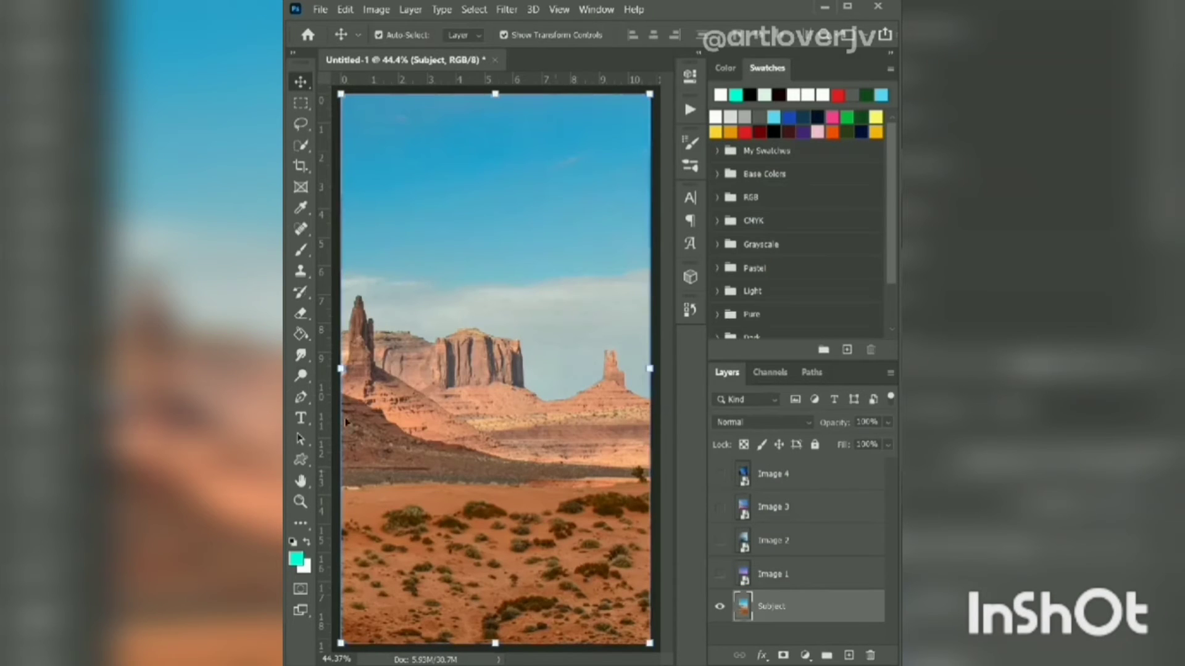
Step: Apply Match Color to the desert photo using Image 4 as the source layer
click(365, 11)
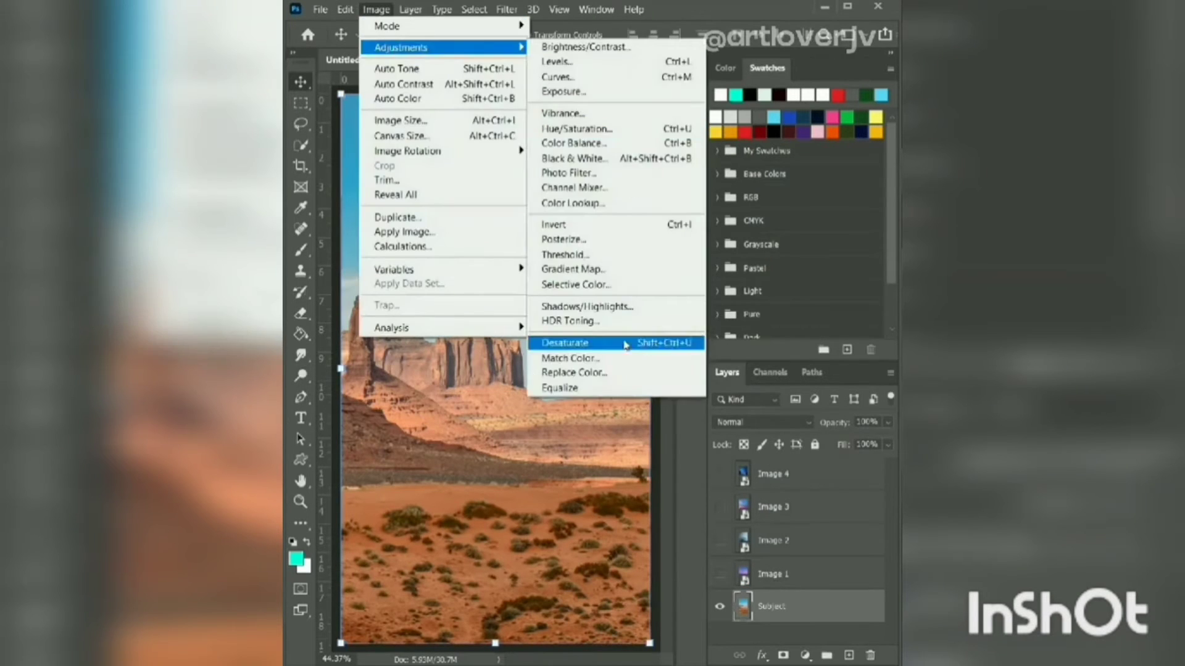
click(617, 343)
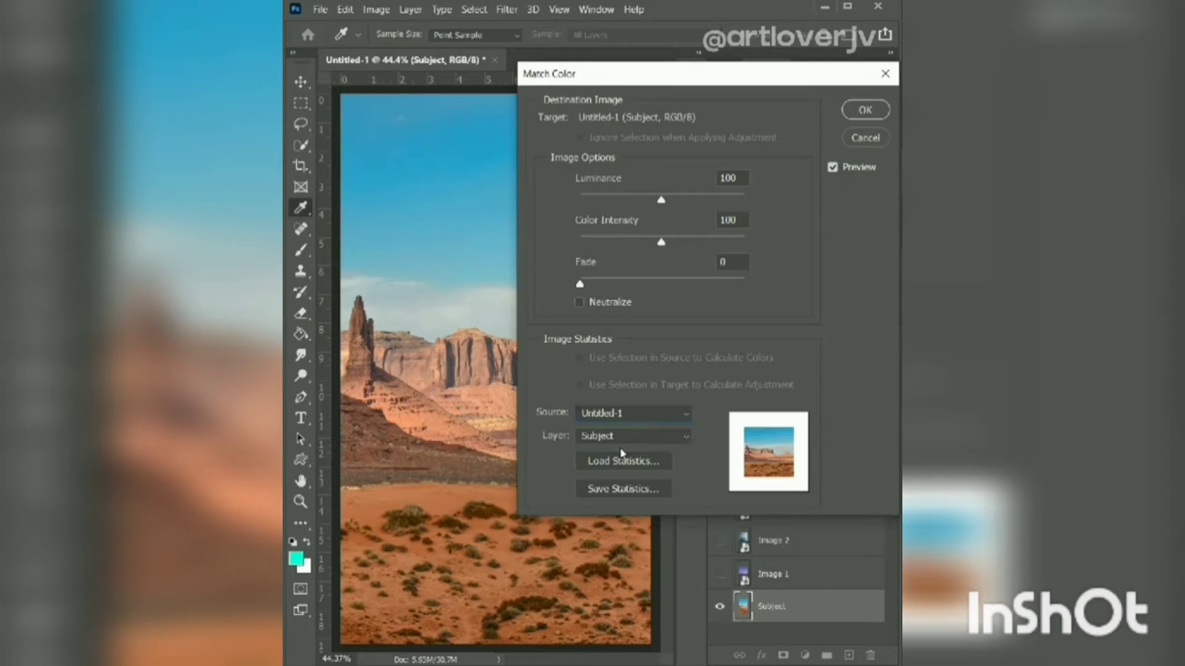
click(630, 437)
click(622, 526)
click(622, 439)
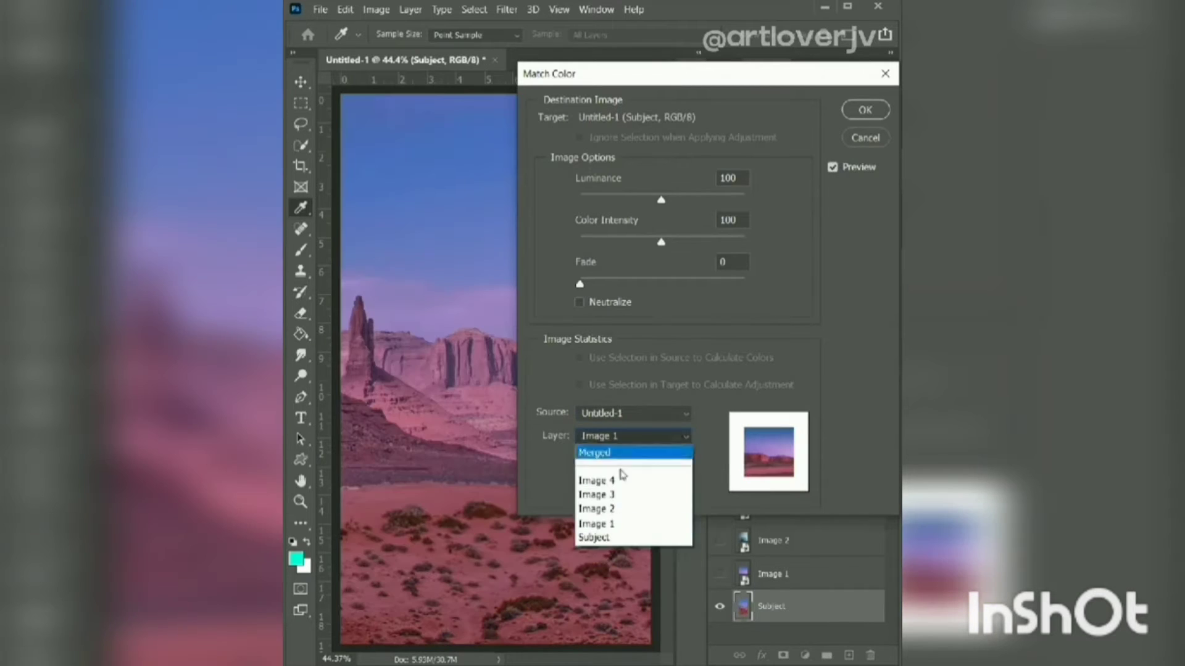
click(619, 509)
click(629, 438)
click(629, 493)
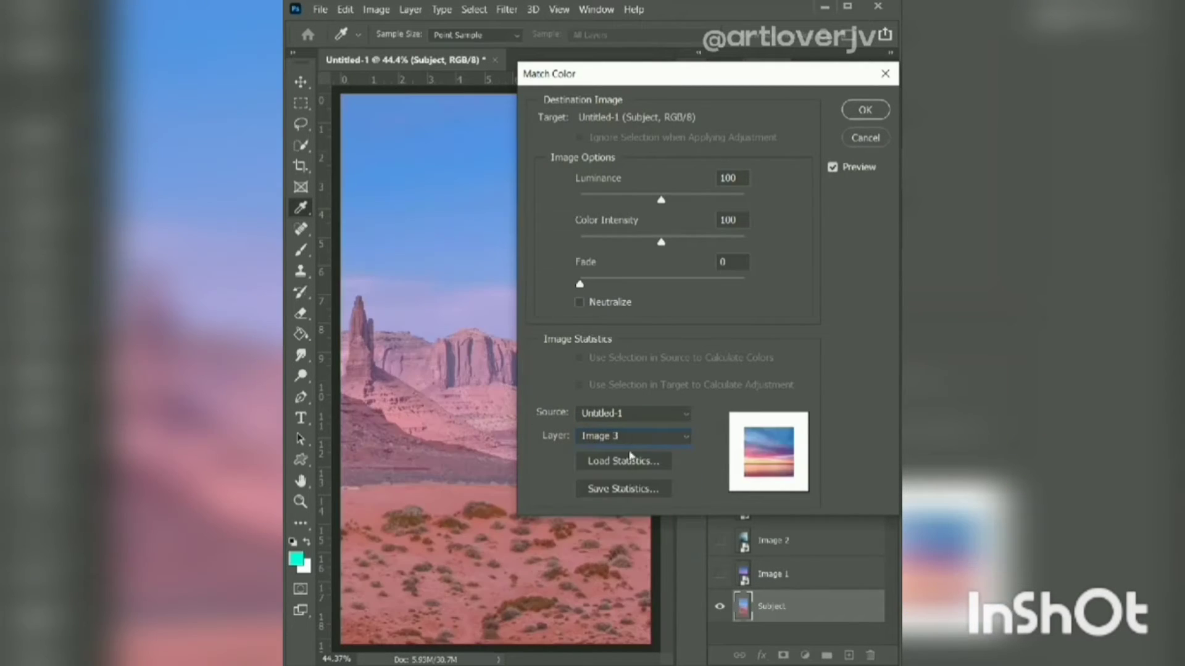
click(630, 438)
click(631, 479)
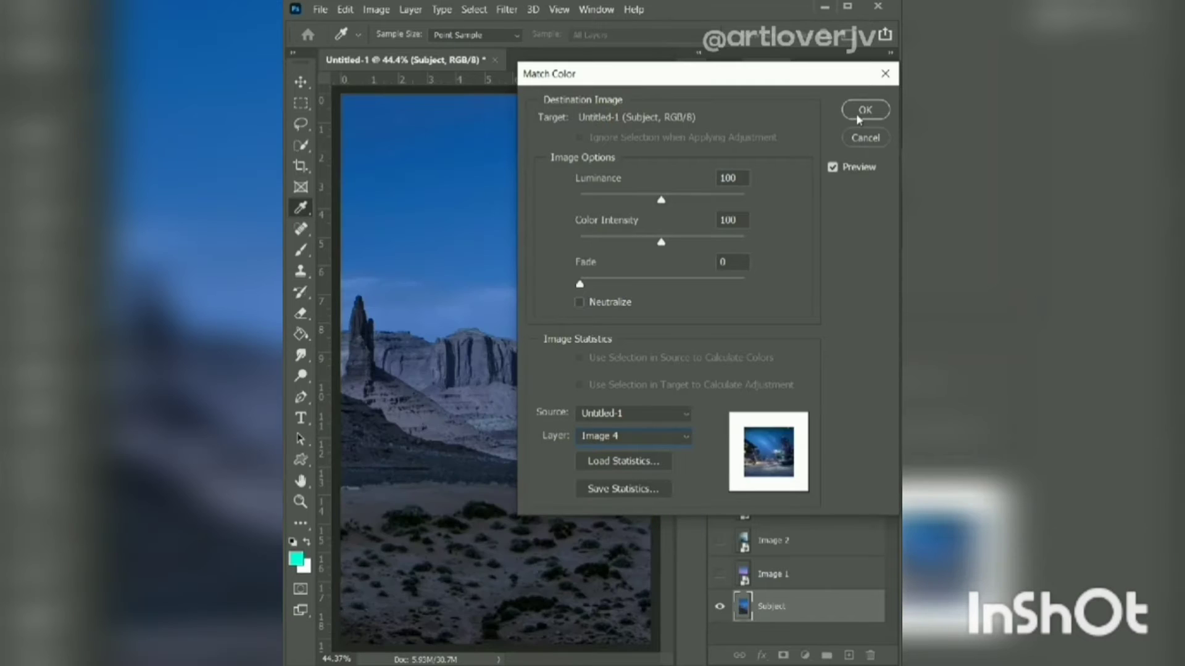
click(865, 110)
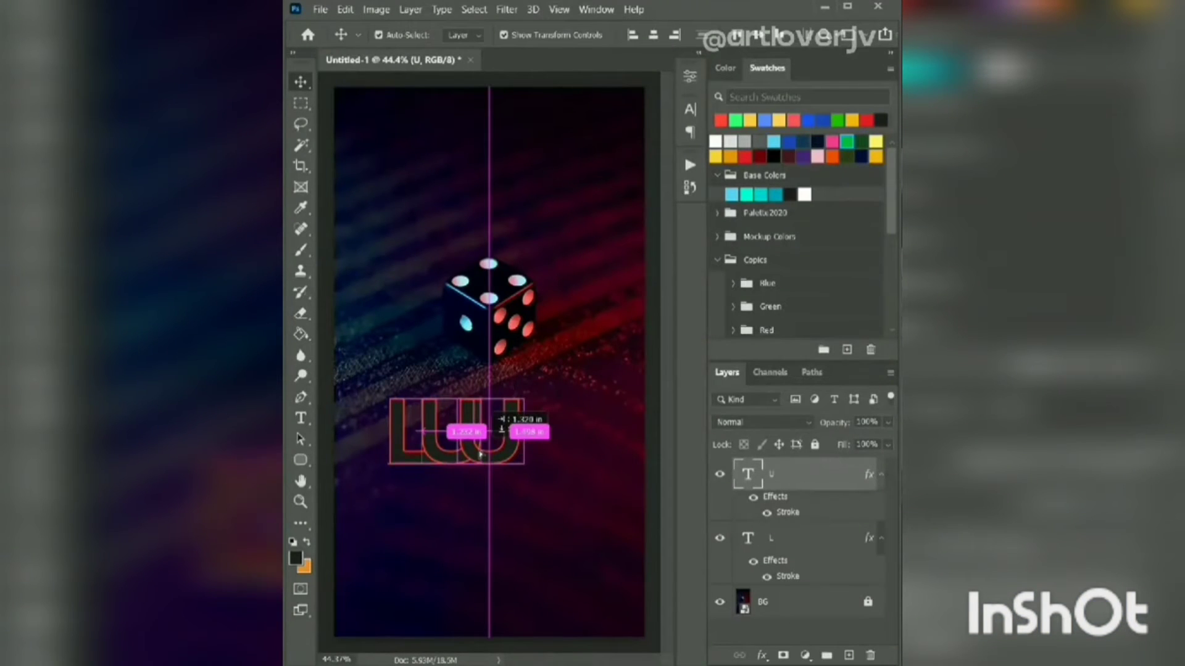
Step: Retype the duplicated letter as D and give the O a green stroke outline
double_click(494, 436)
text(D)
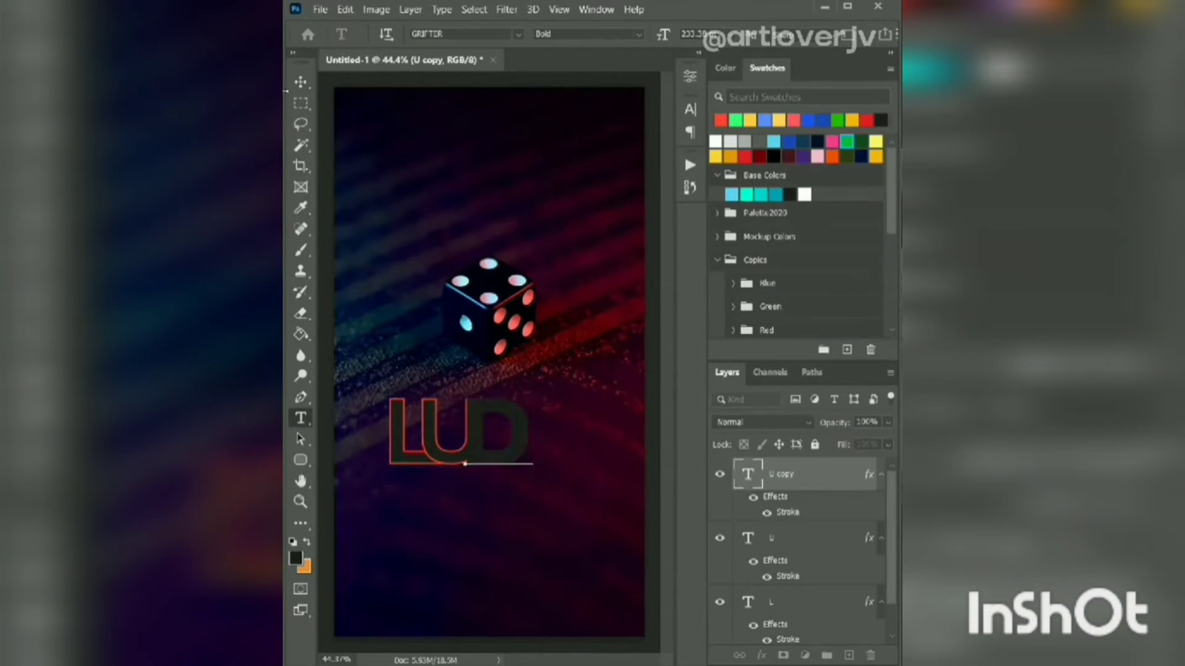
key(ctrl+Return)
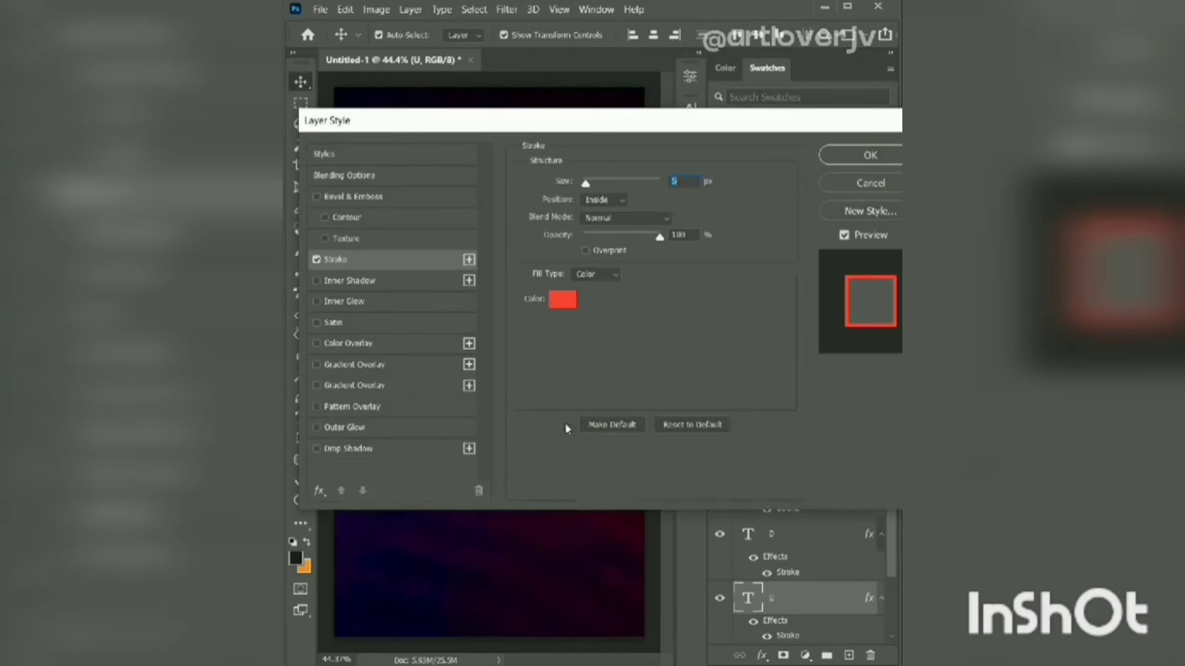
click(561, 300)
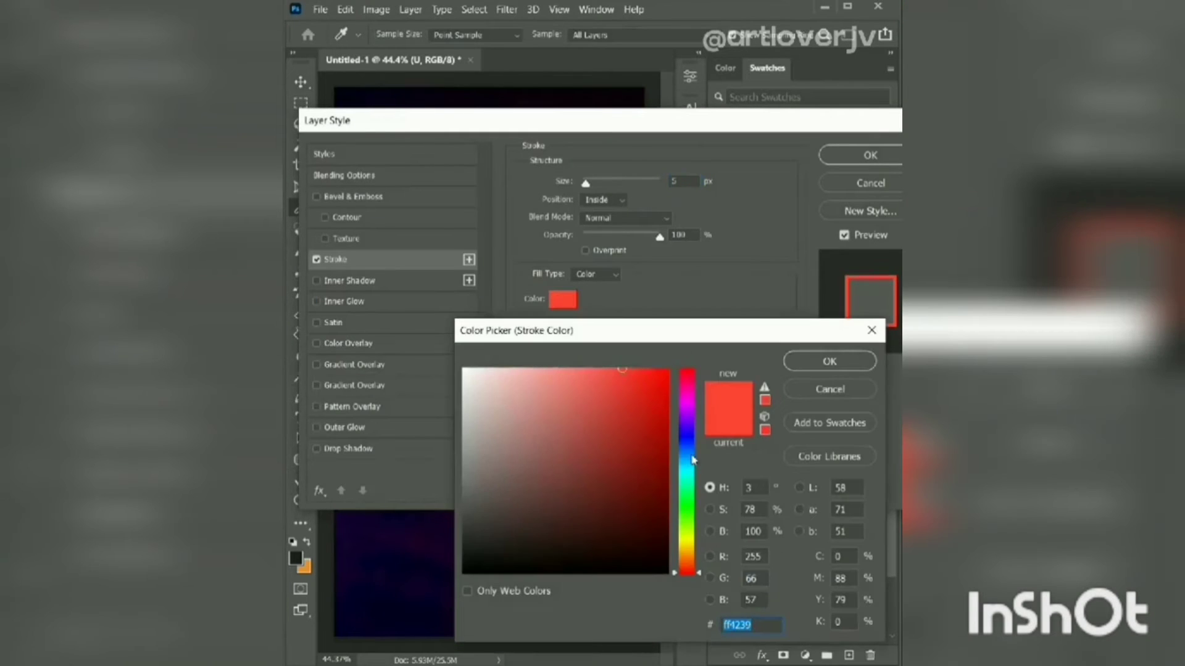
drag(692, 459, 691, 506)
click(829, 361)
click(870, 155)
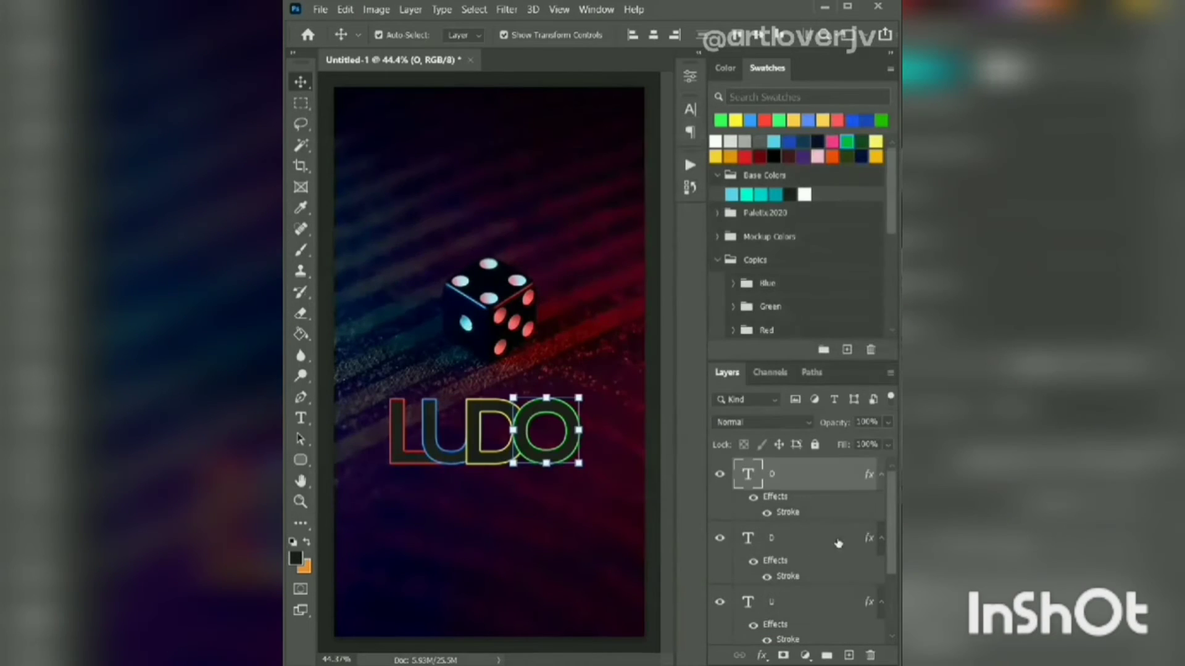
Step: Convert all the letter layers into a single LUDO smart object
scroll(838, 543, down, 2)
shift+click(822, 568)
right_click(822, 568)
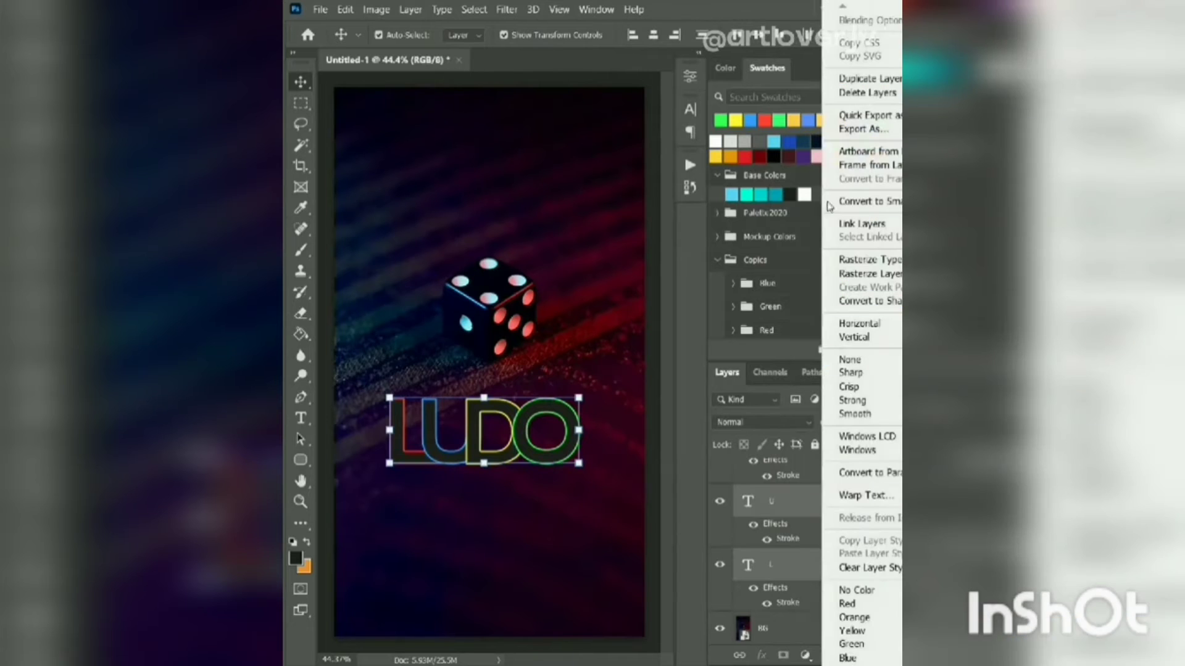
click(829, 205)
Step: Build up stacked LUDO copies, each nudged up and right
key(ctrl+j)
key(ctrl+j)
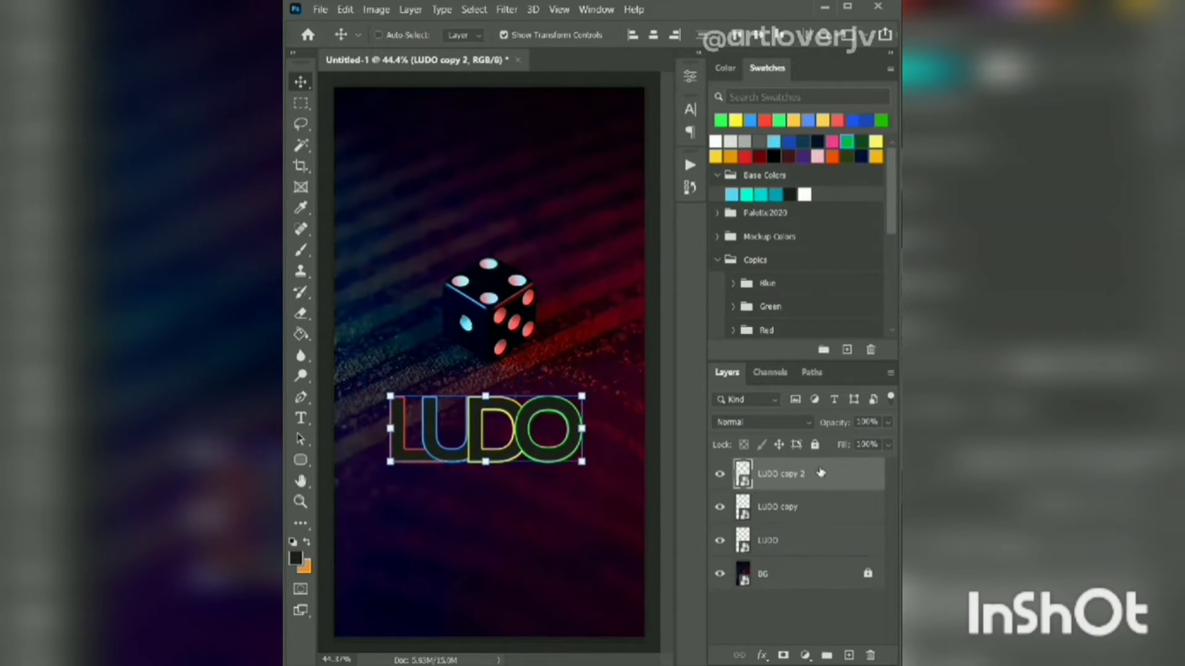
key(alt+Up)
key(alt+Right)
key(alt+Up)
key(alt+Right)
key(alt+Up)
key(alt+Right)
key(alt+Up)
key(alt+Right)
key(alt+Up)
key(alt+Right)
key(alt+Up)
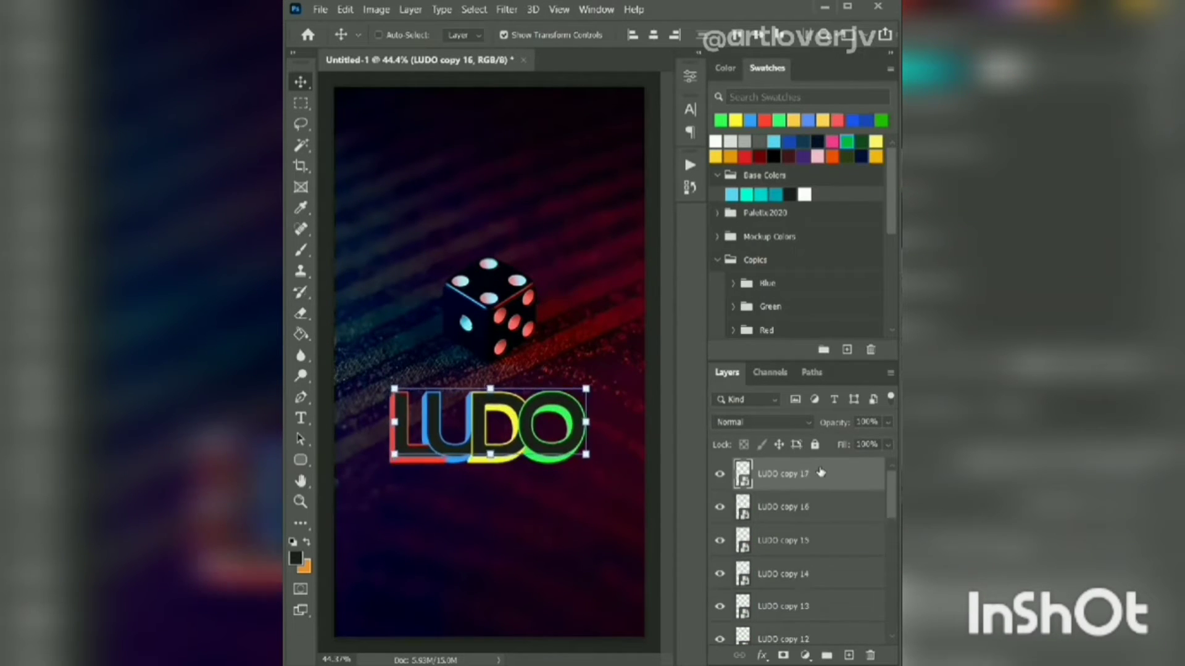
key(alt+Right)
key(alt+Up)
key(alt+Right)
key(alt+Up)
key(alt+Right)
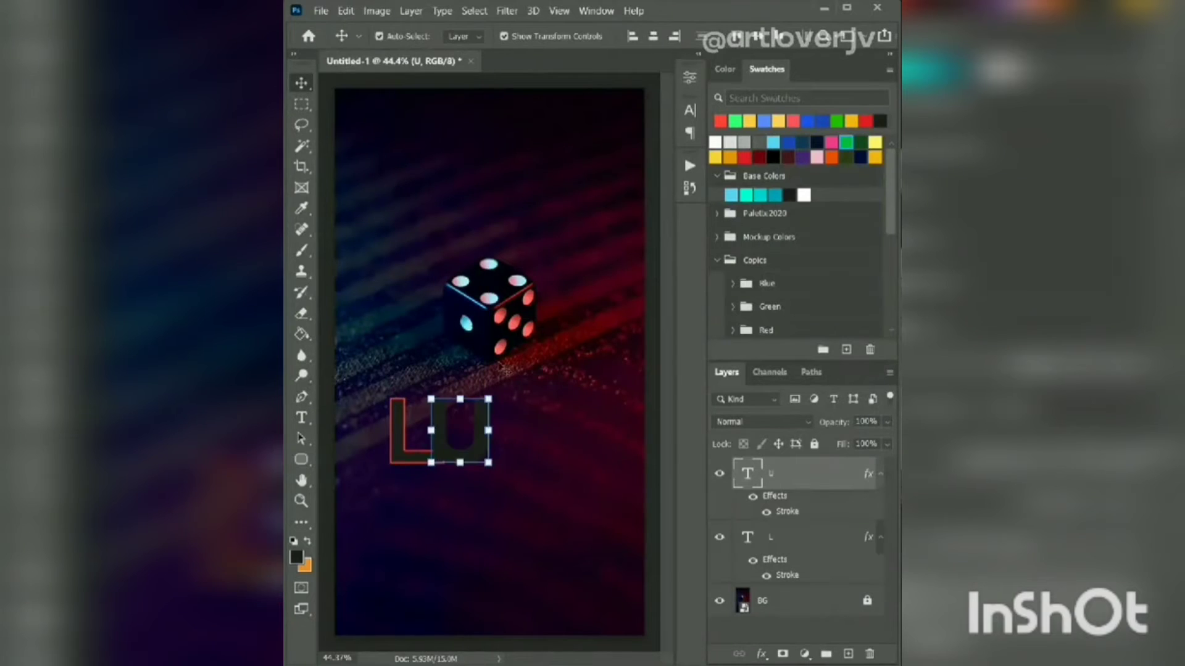
Step: Duplicate the U as a D and give the U a blue stroke outline
drag(481, 455, 491, 454)
double_click(490, 454)
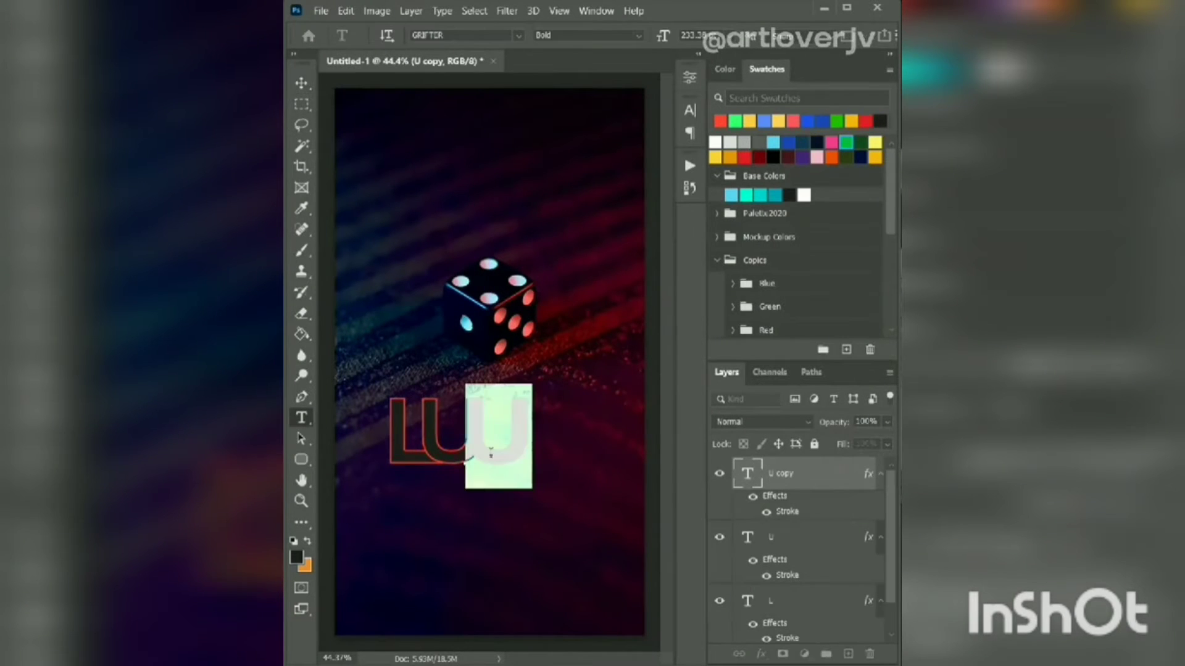
text(D)
click(302, 83)
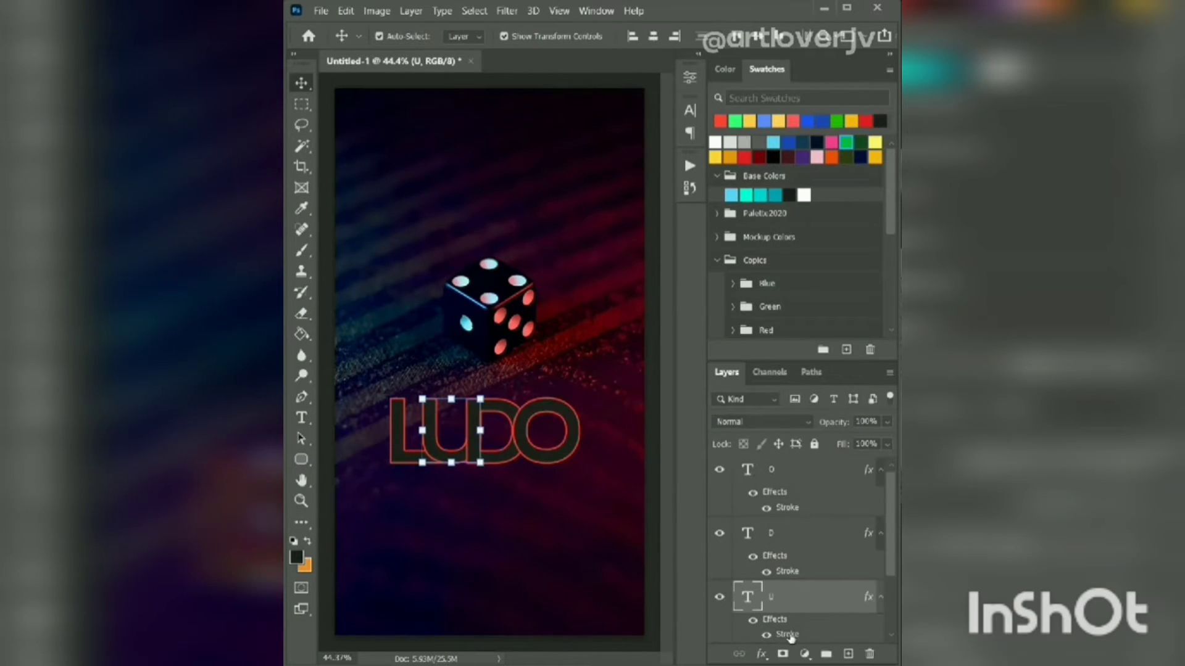
double_click(787, 634)
click(562, 299)
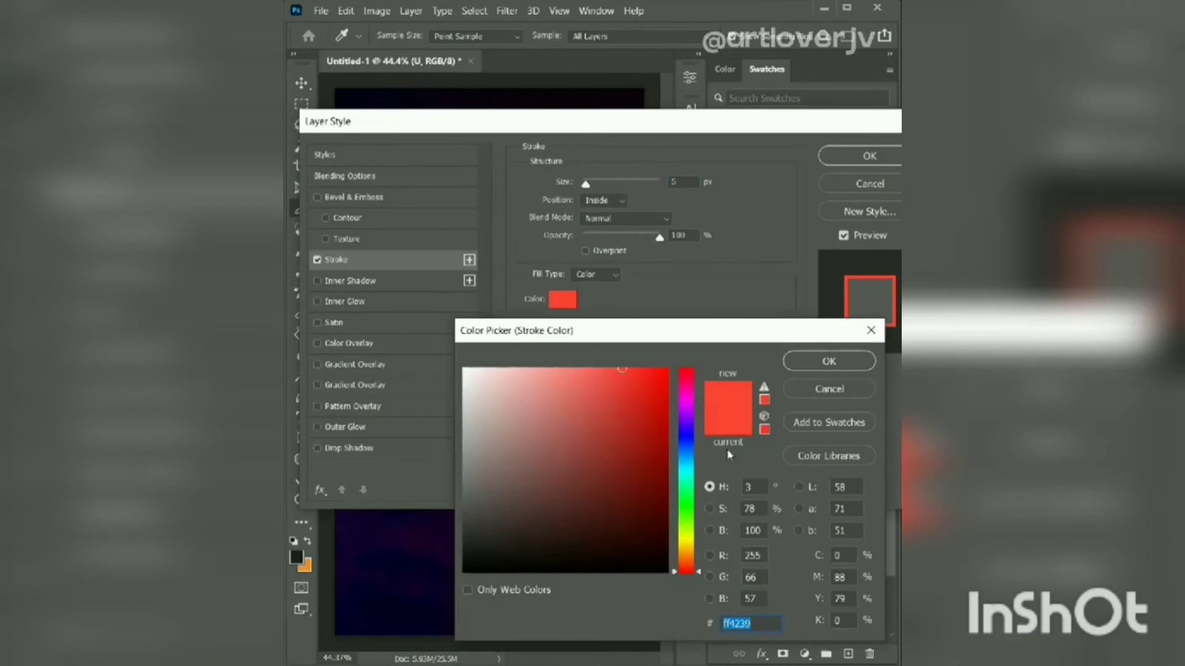
click(686, 463)
click(828, 361)
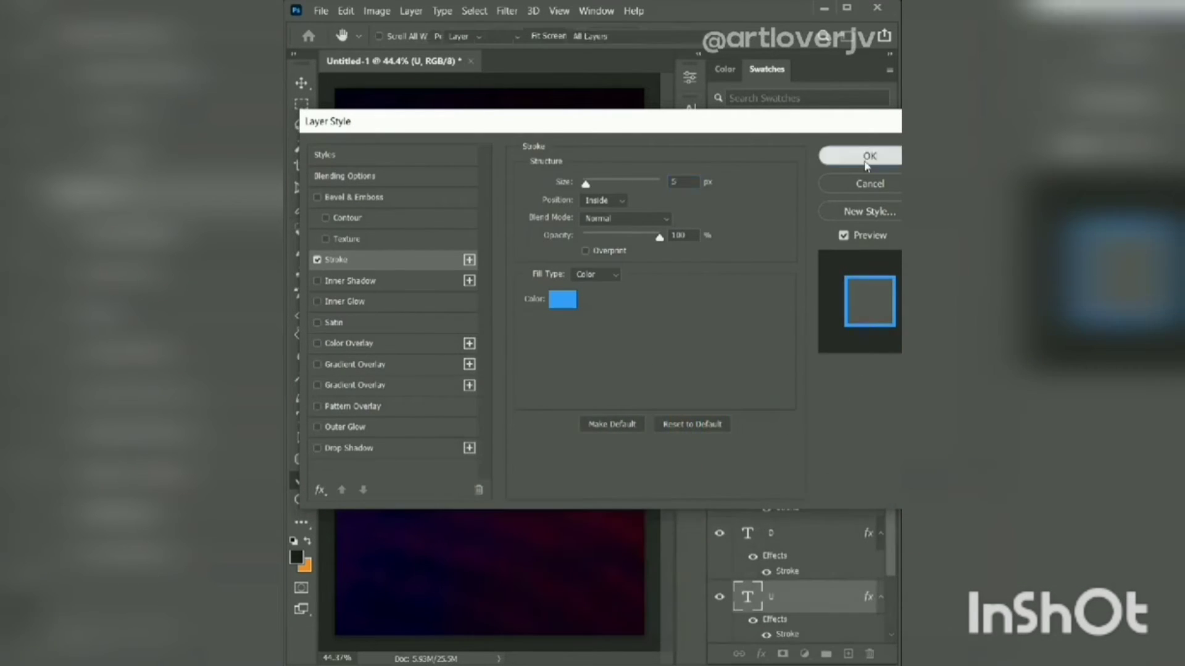
click(870, 156)
Step: Convert the selected letter layers into a LUDO smart object
scroll(852, 538, down, 2)
shift+click(822, 567)
right_click(824, 567)
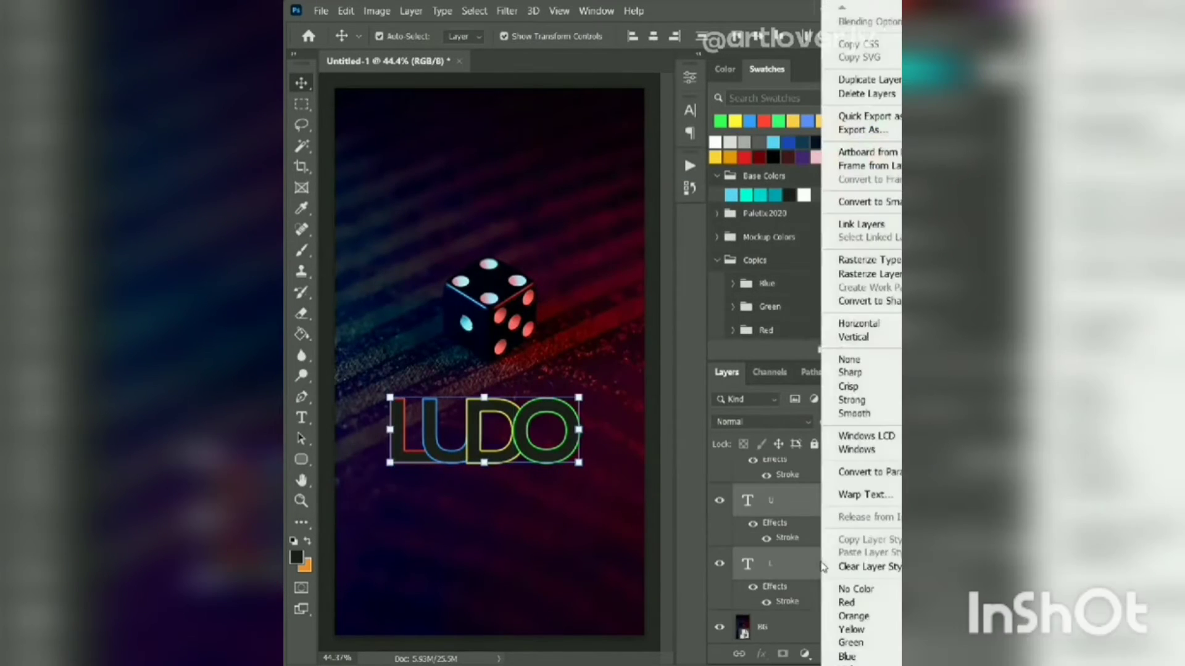
click(852, 202)
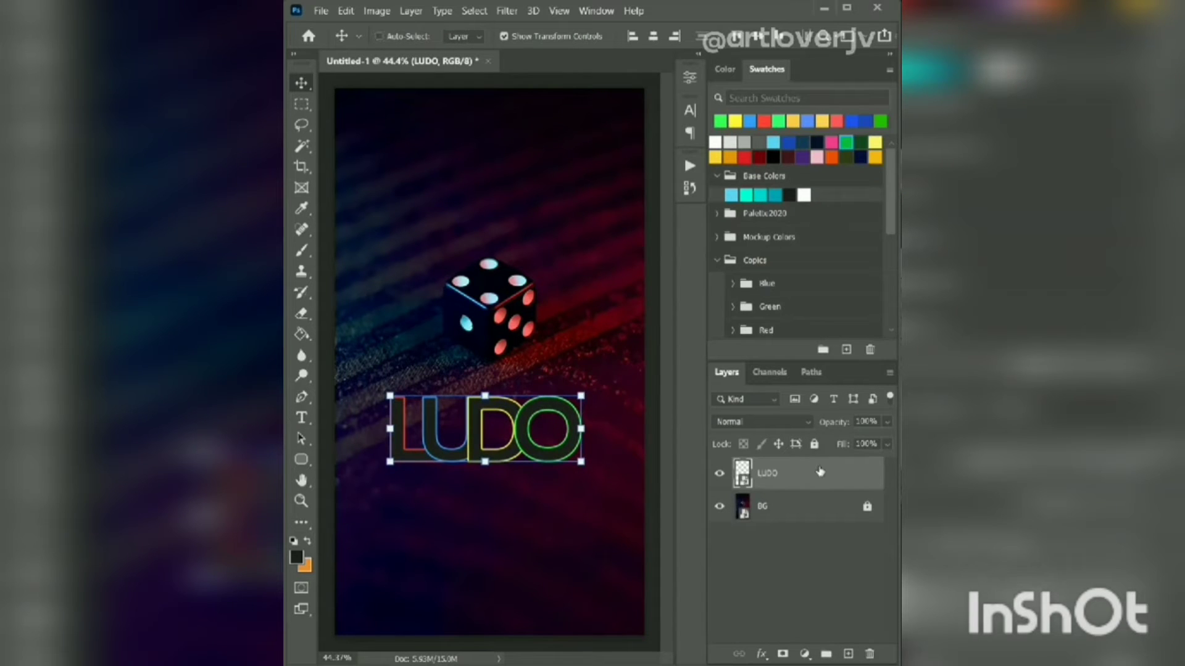
Step: Add four more LUDO copies, each nudged one pixel up and right
key(ctrl+j)
key(Up)
key(Right)
key(ctrl+j)
key(Up)
key(Right)
key(ctrl+j)
key(Up)
key(Right)
key(ctrl+j)
key(Up)
key(Right)
key(ctrl+j)
key(Up)
key(Right)
key(ctrl+j)
key(Up)
key(Right)
key(ctrl+j)
key(Up)
key(Right)
key(ctrl+j)
key(Up)
key(Right)
key(ctrl+j)
key(Up)
key(Right)
key(ctrl+j)
key(Up)
key(Right)
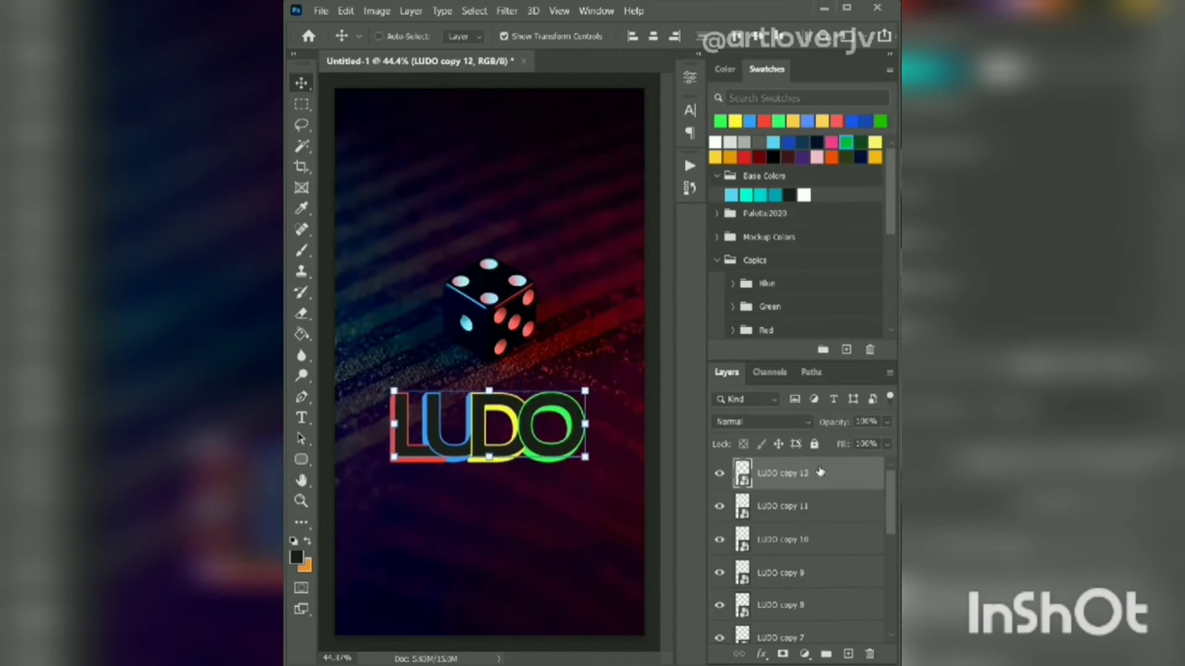
key(ctrl+j)
key(Up)
key(Right)
key(ctrl+j)
key(Up)
key(Right)
key(ctrl+j)
key(Up)
key(Right)
key(ctrl+j)
key(Up)
key(Right)
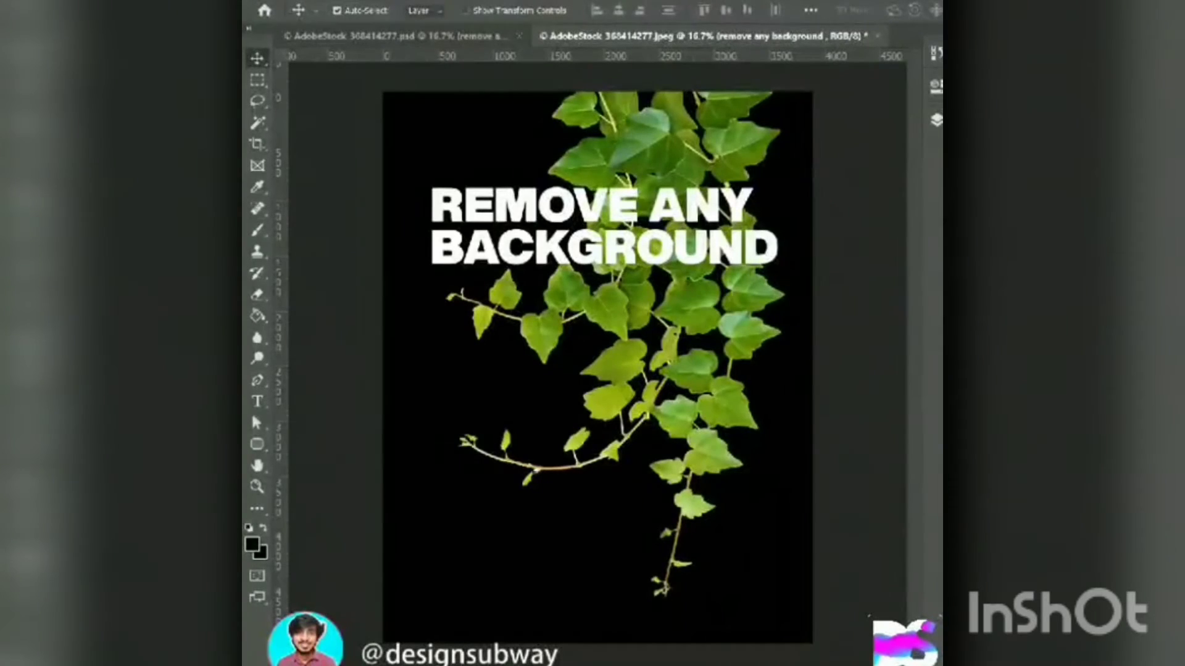
Step: Hide the title text layer and unlock the ivy background layer
click(935, 122)
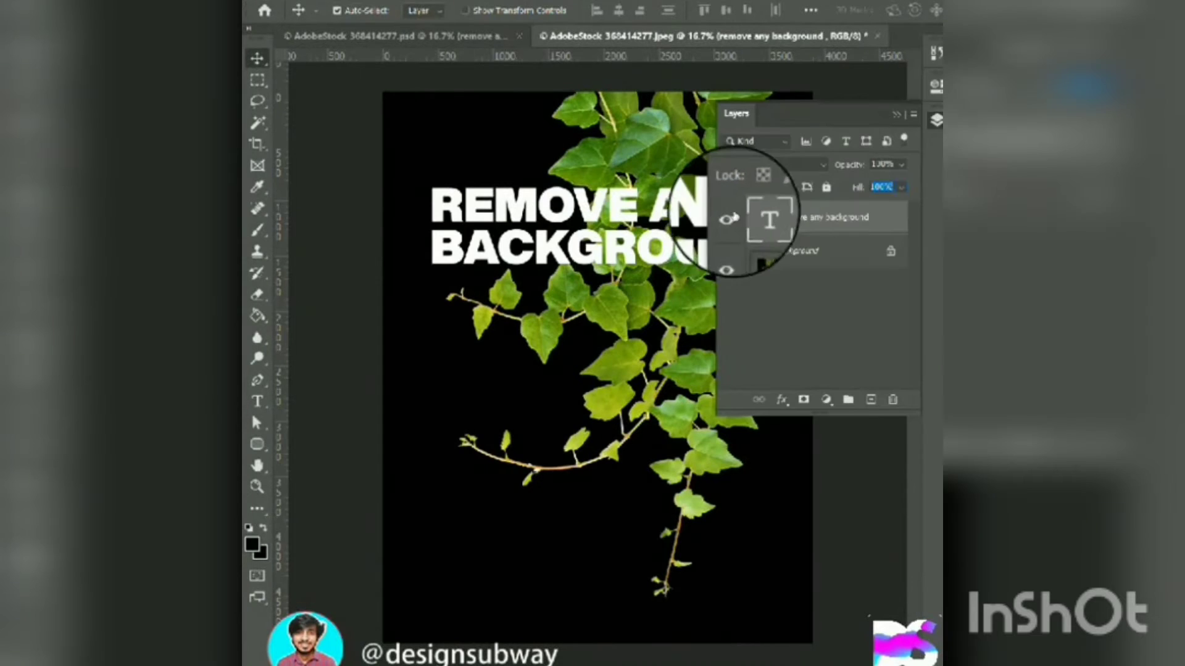
click(729, 217)
click(802, 250)
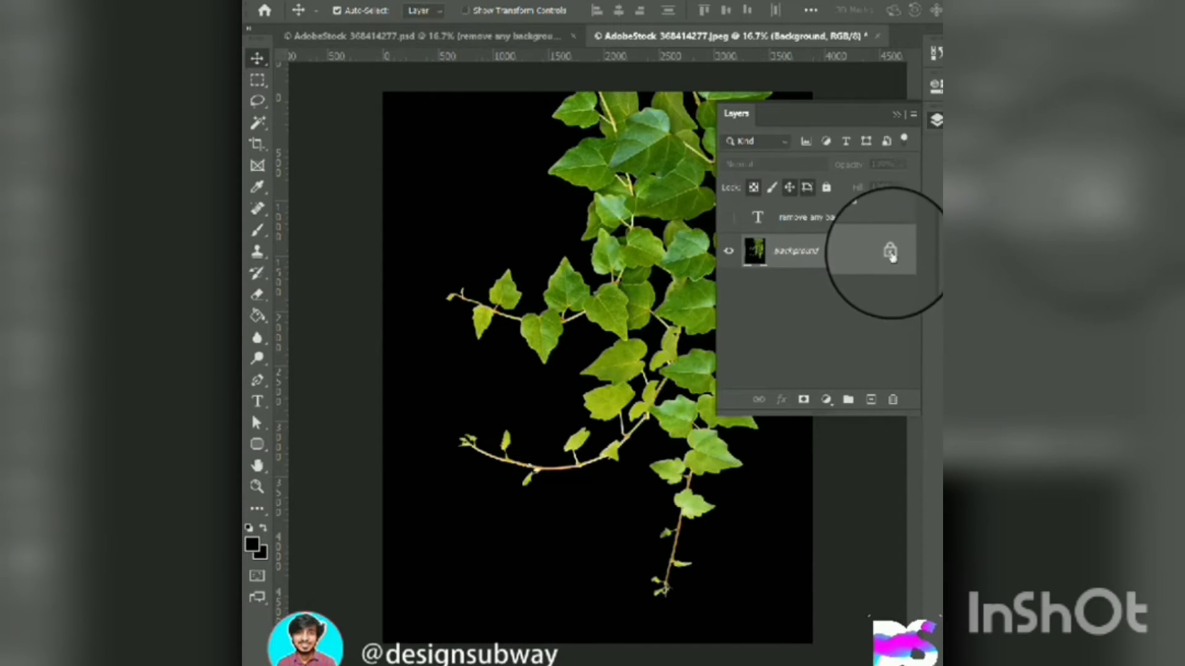
click(890, 251)
click(936, 120)
Step: Select the black background with Color Range and delete it
click(435, 2)
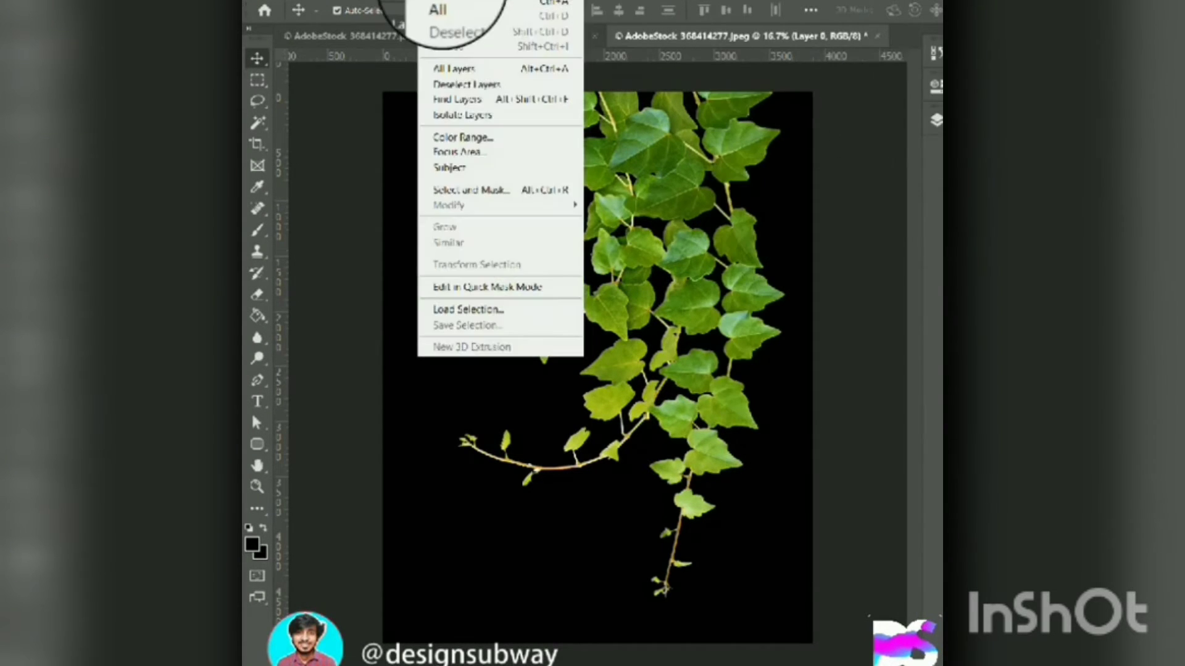
click(463, 137)
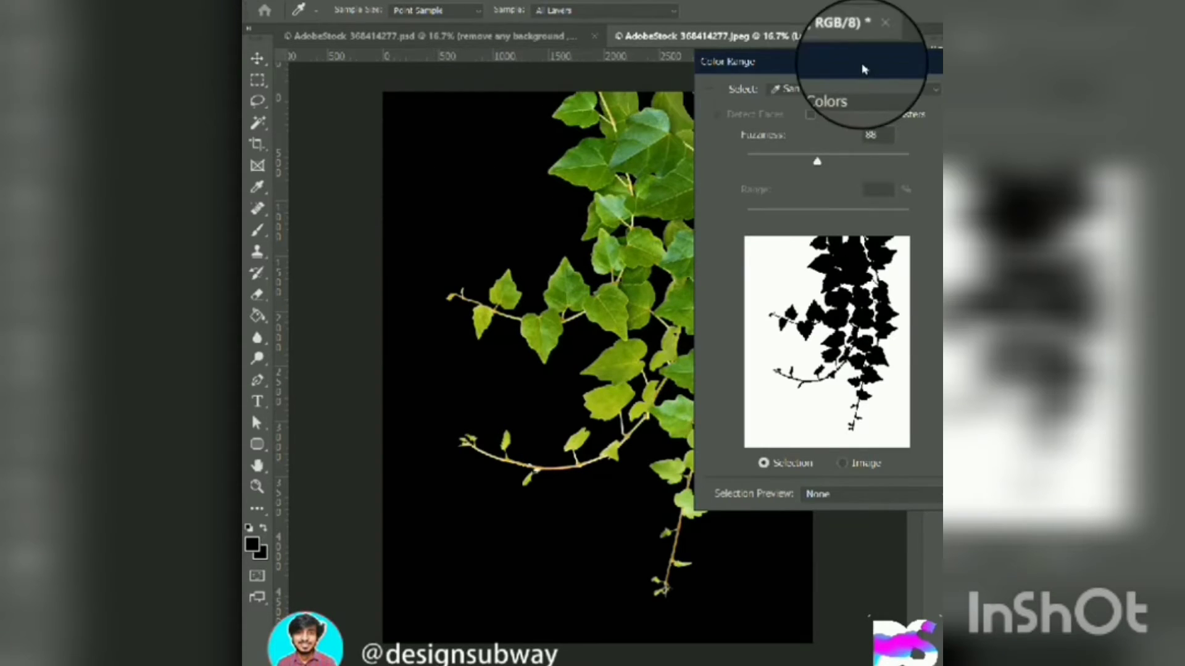
drag(864, 62, 470, 67)
click(599, 111)
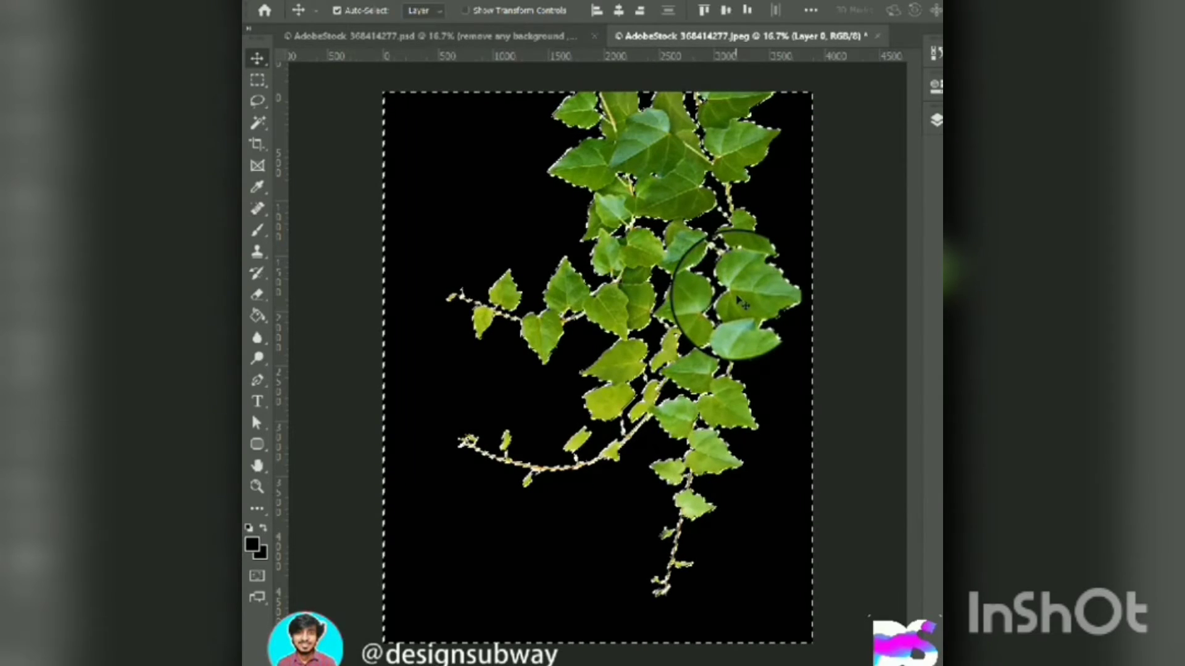
key(Delete)
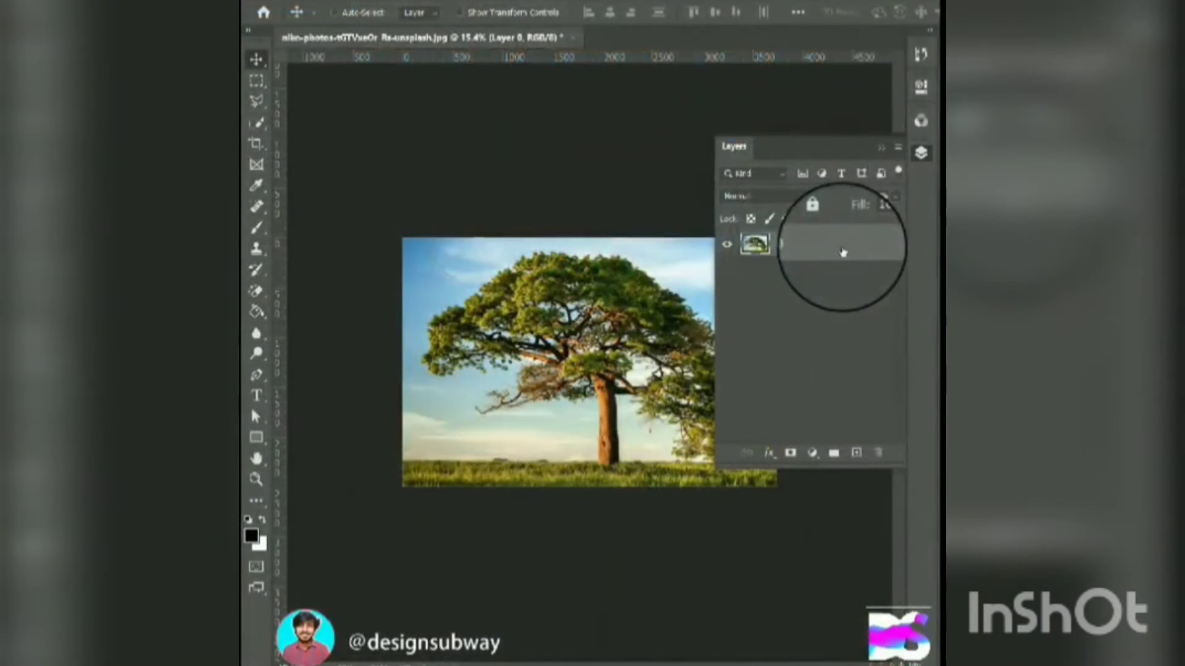
Step: Duplicate the Blue channel and view the Blue copy channel on its own
click(921, 120)
click(827, 205)
right_click(827, 204)
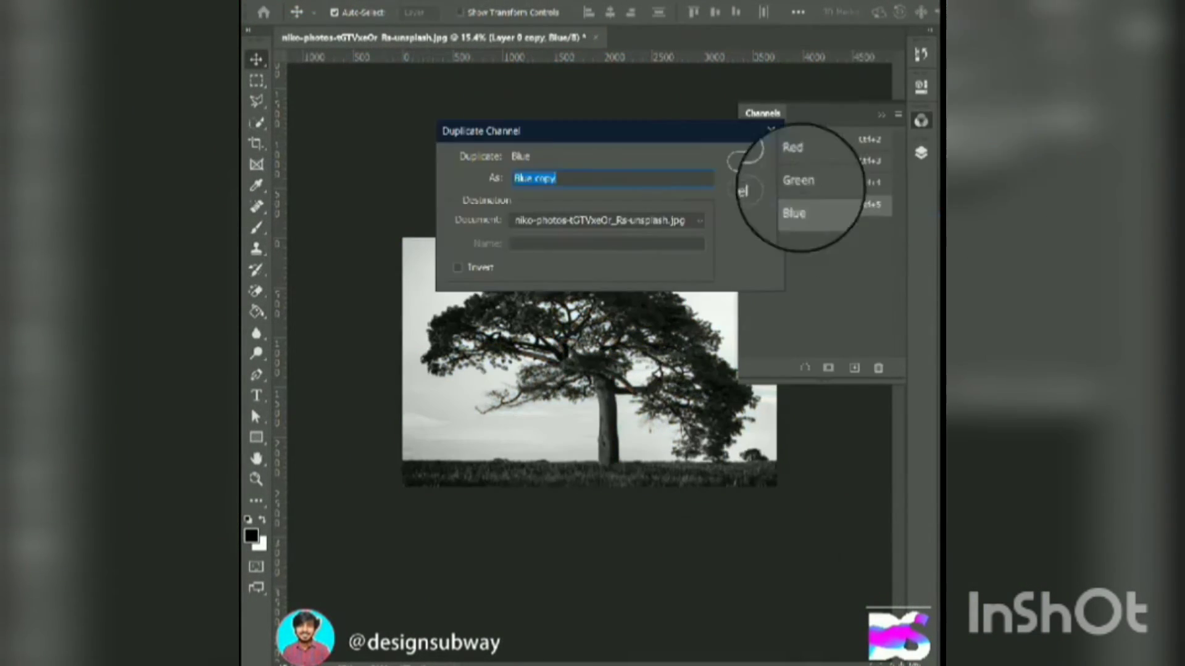
click(747, 162)
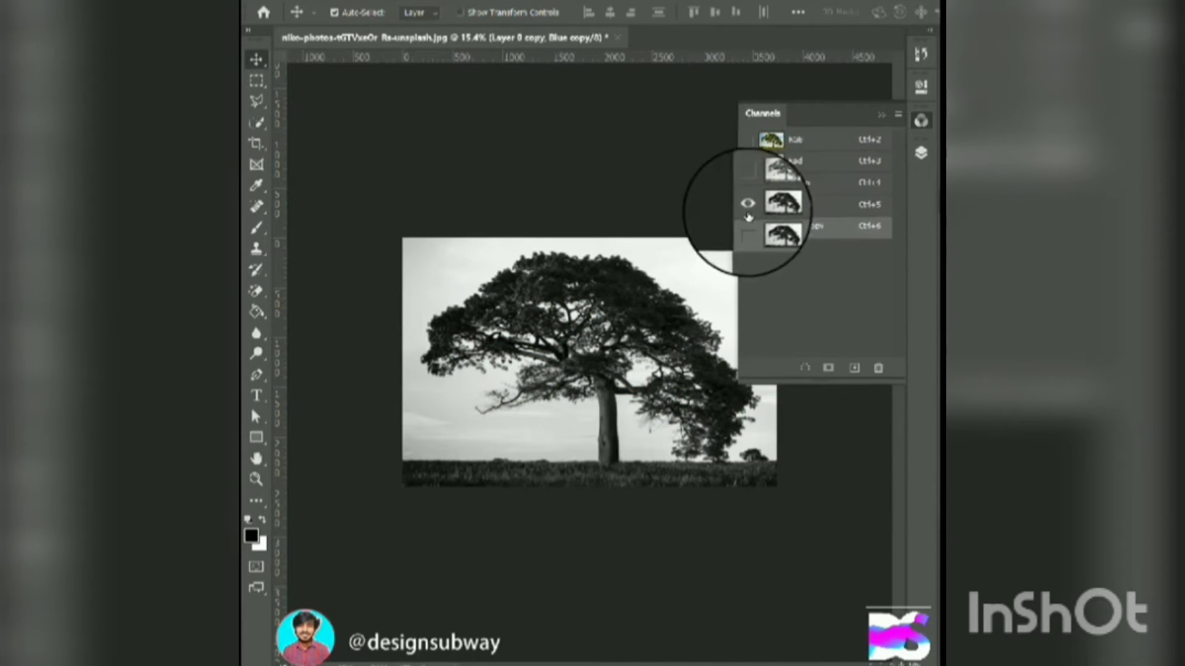
click(734, 202)
Step: Apply Levels to the Blue copy: tree near black, sky near white, output white 243
click(334, 3)
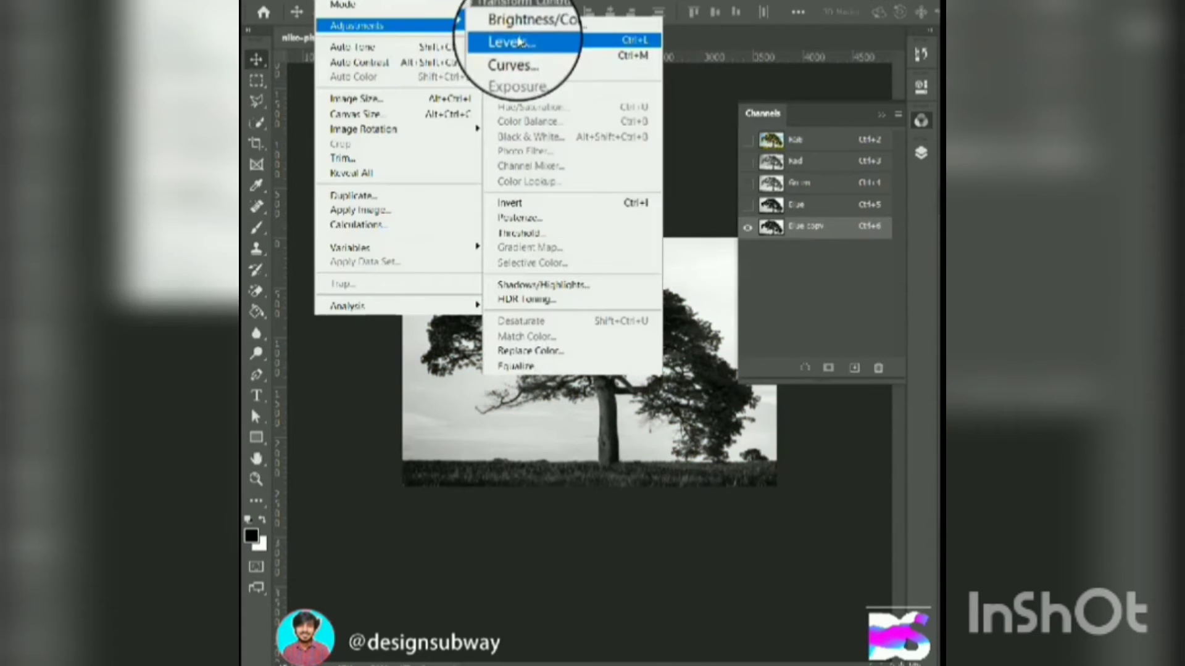
click(503, 37)
drag(892, 113, 378, 87)
mouse_move(324, 254)
mouse_down()
mouse_move(471, 259)
mouse_move(444, 258)
mouse_up()
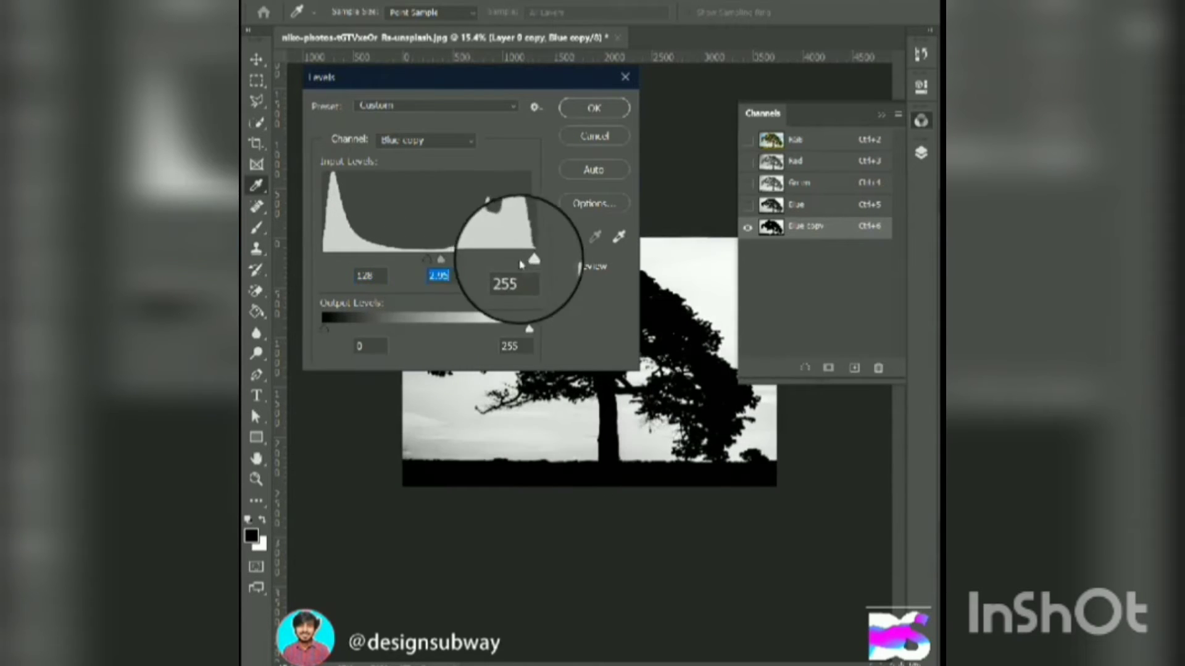
drag(528, 259, 494, 260)
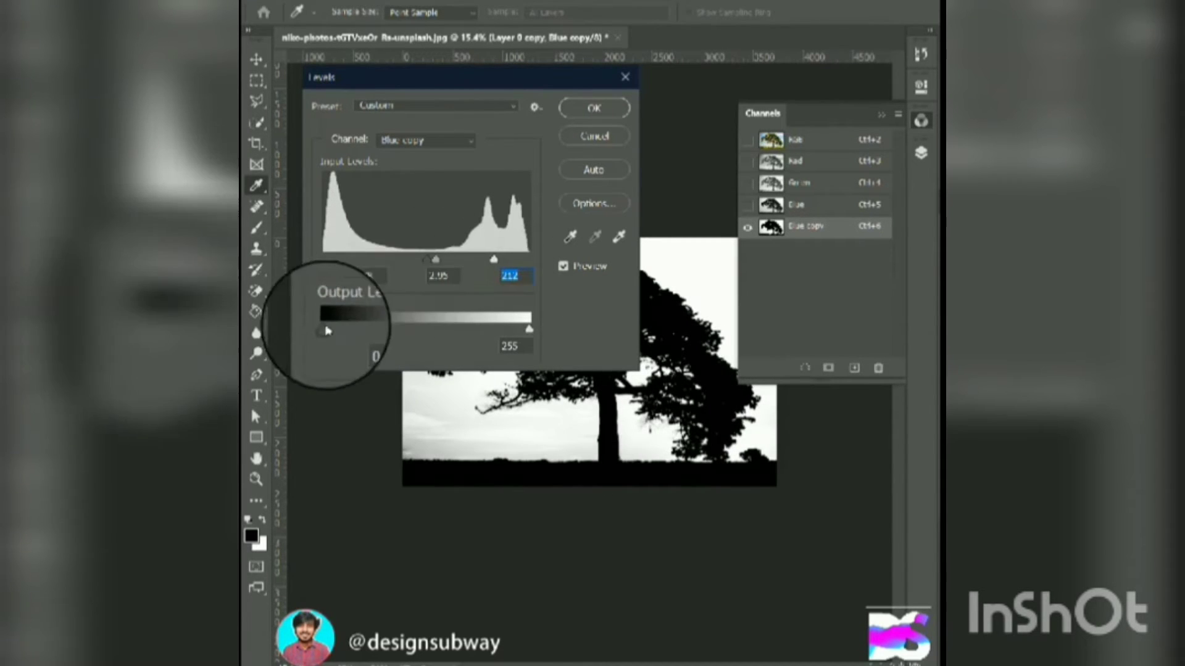
drag(529, 329, 519, 329)
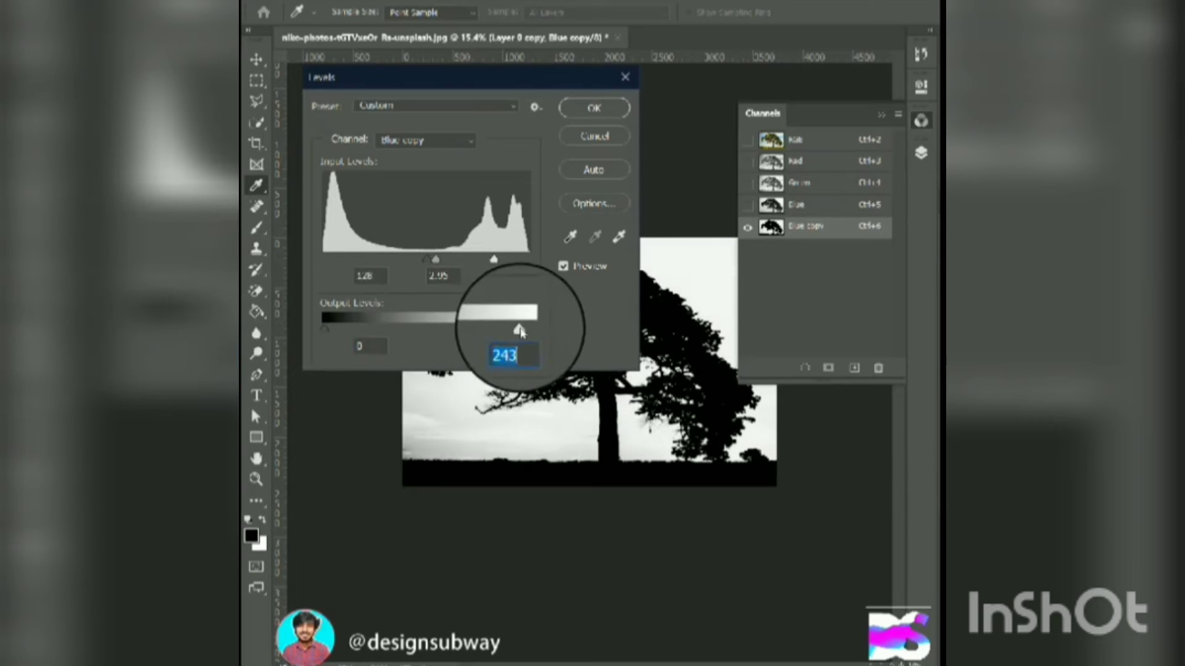
click(593, 108)
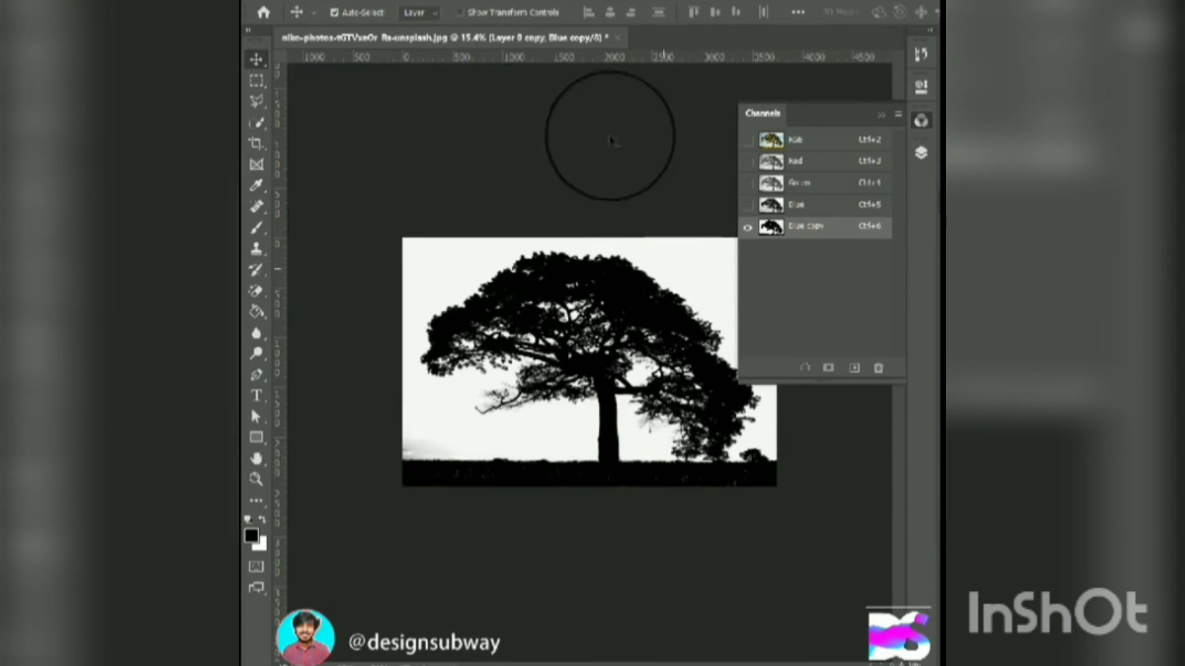
Step: Brush the ground black, load the Blue copy as a selection, and hide the original layer
key(b)
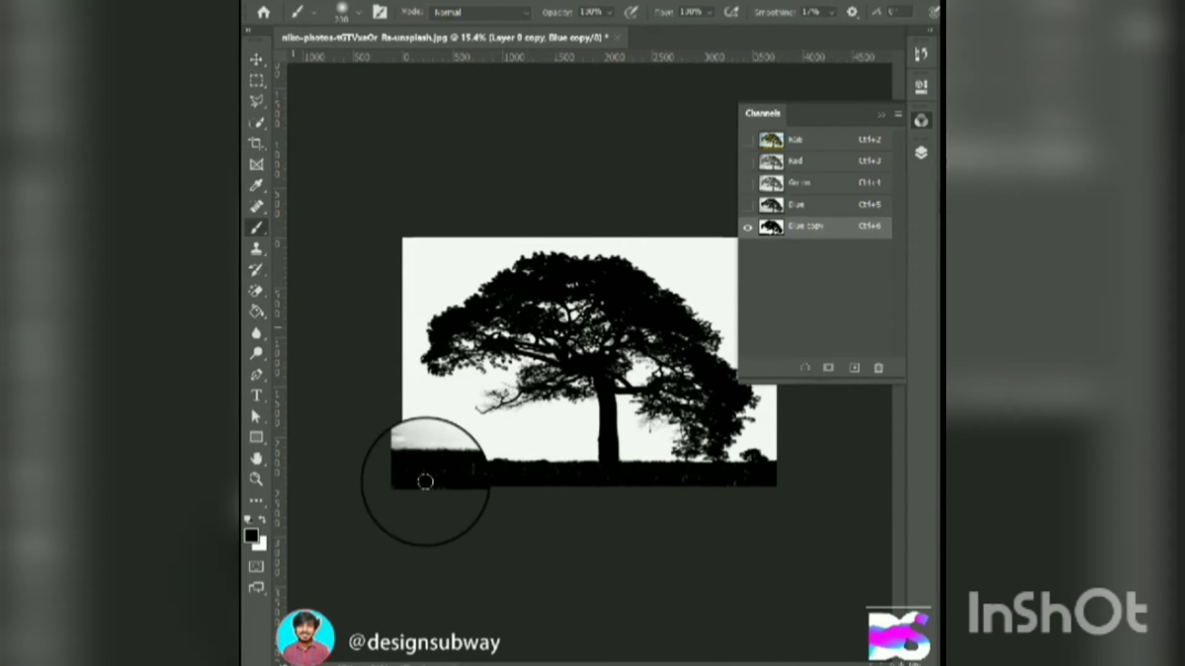
drag(403, 477, 628, 472)
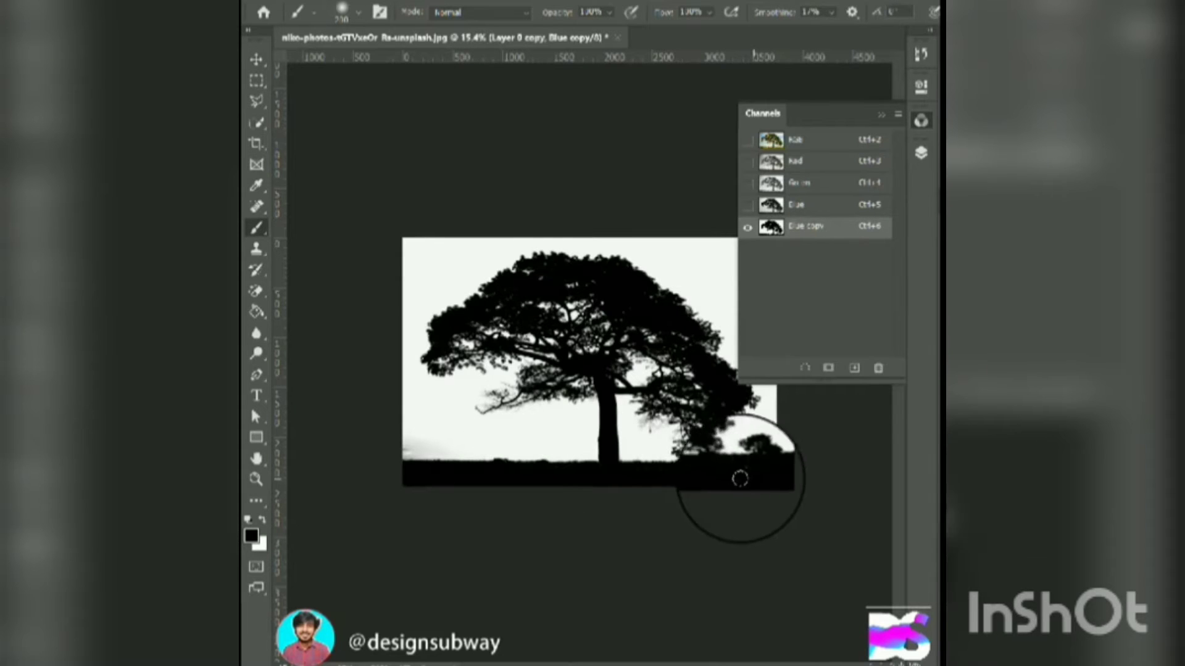
ctrl+click(770, 226)
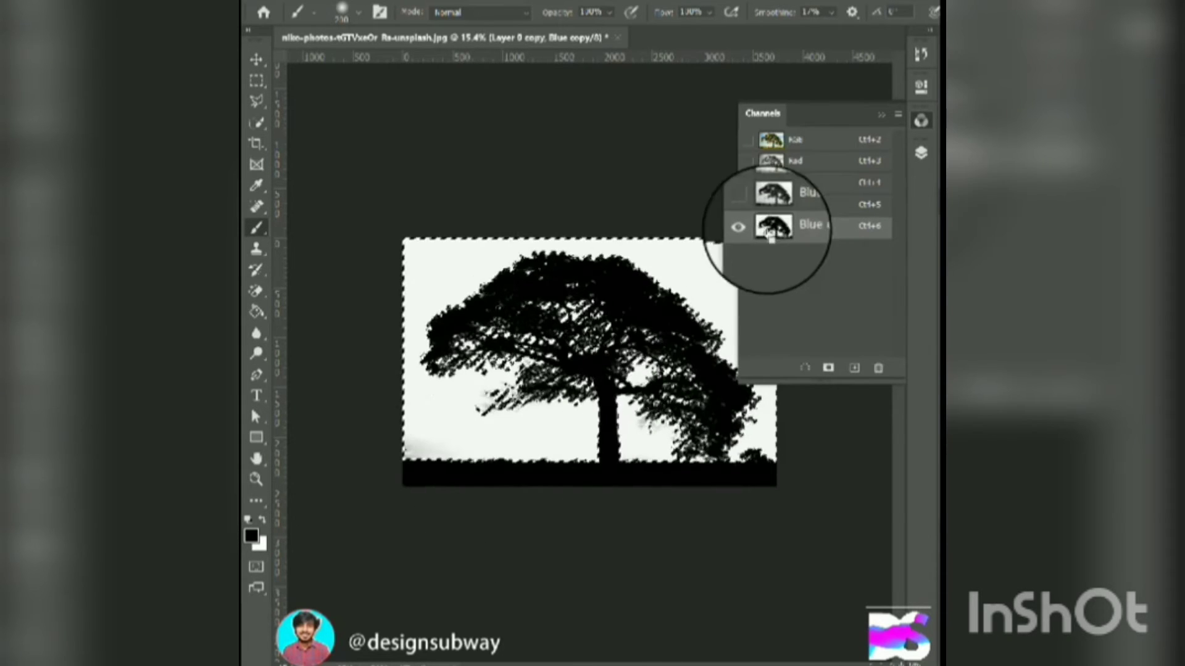
click(921, 152)
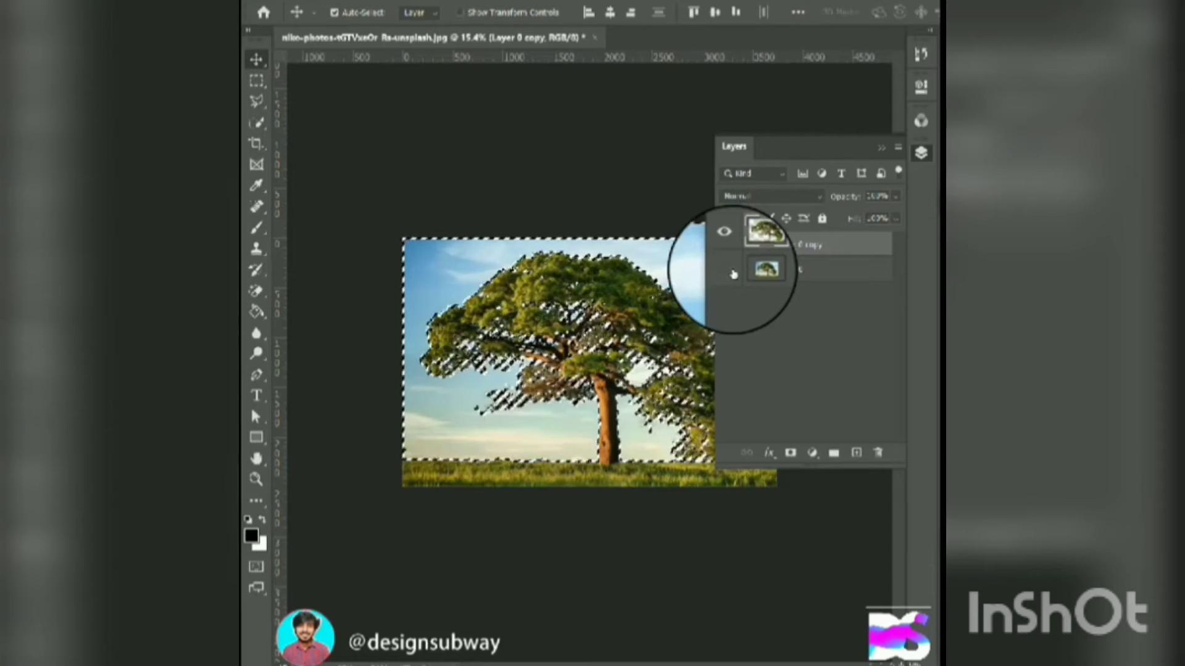
click(738, 269)
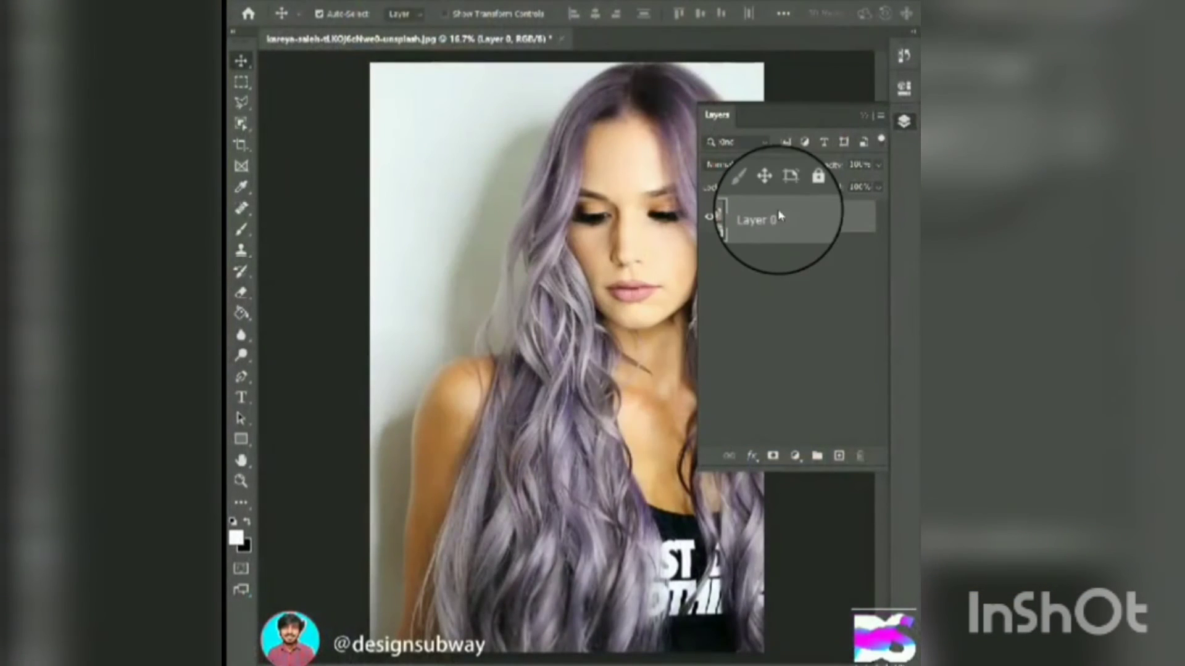
Step: Convert Layer 0 to a smart object and apply Neural Filters Smart Portrait with Happy at 25
right_click(779, 215)
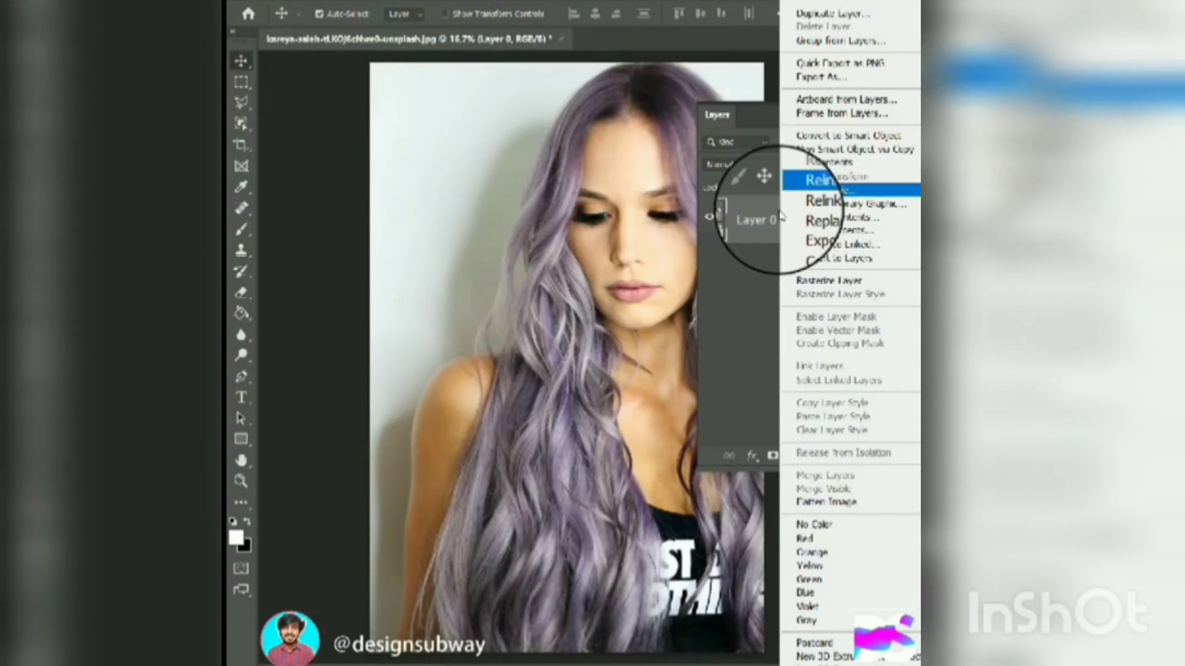
click(826, 137)
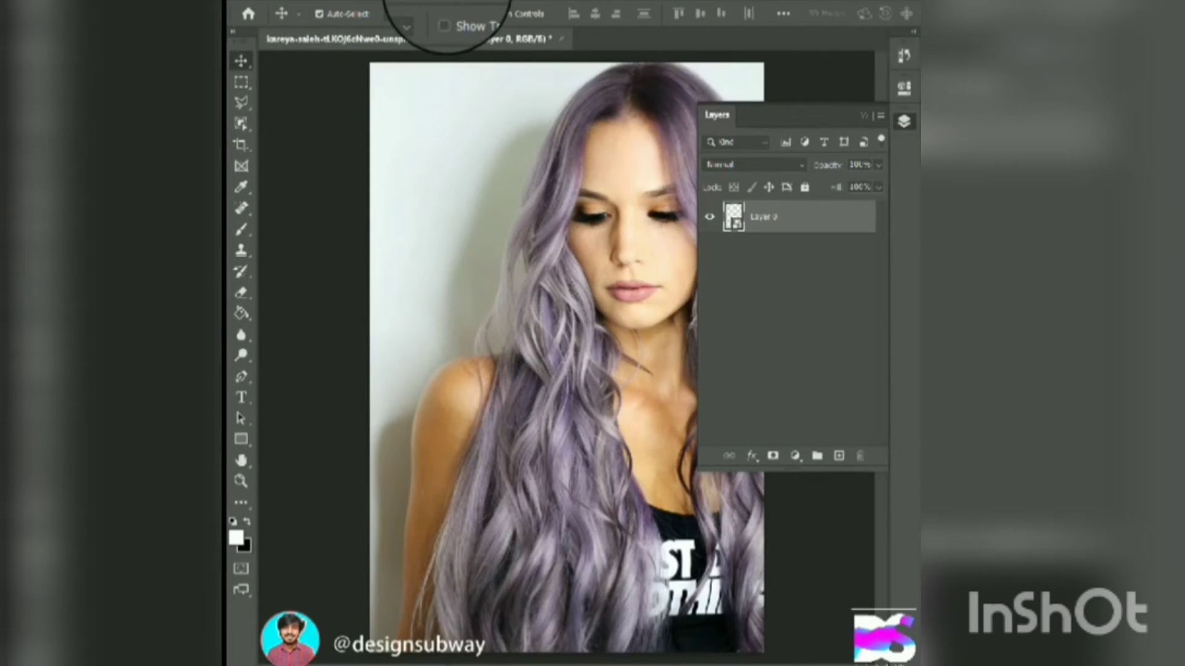
click(435, 2)
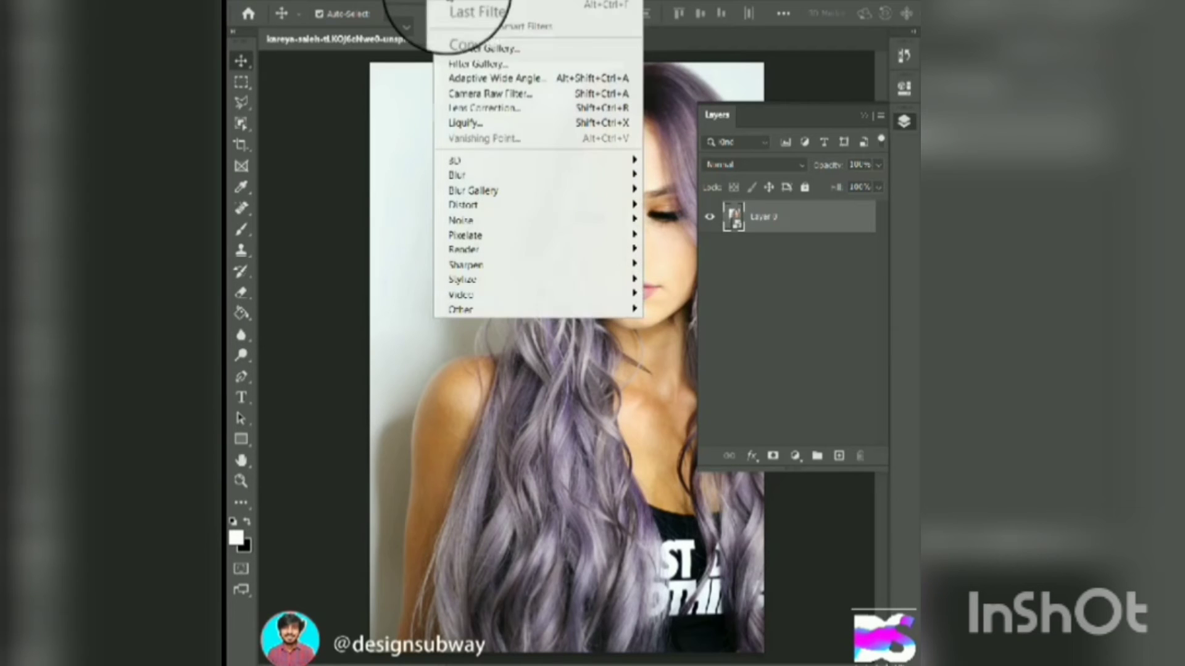
click(470, 48)
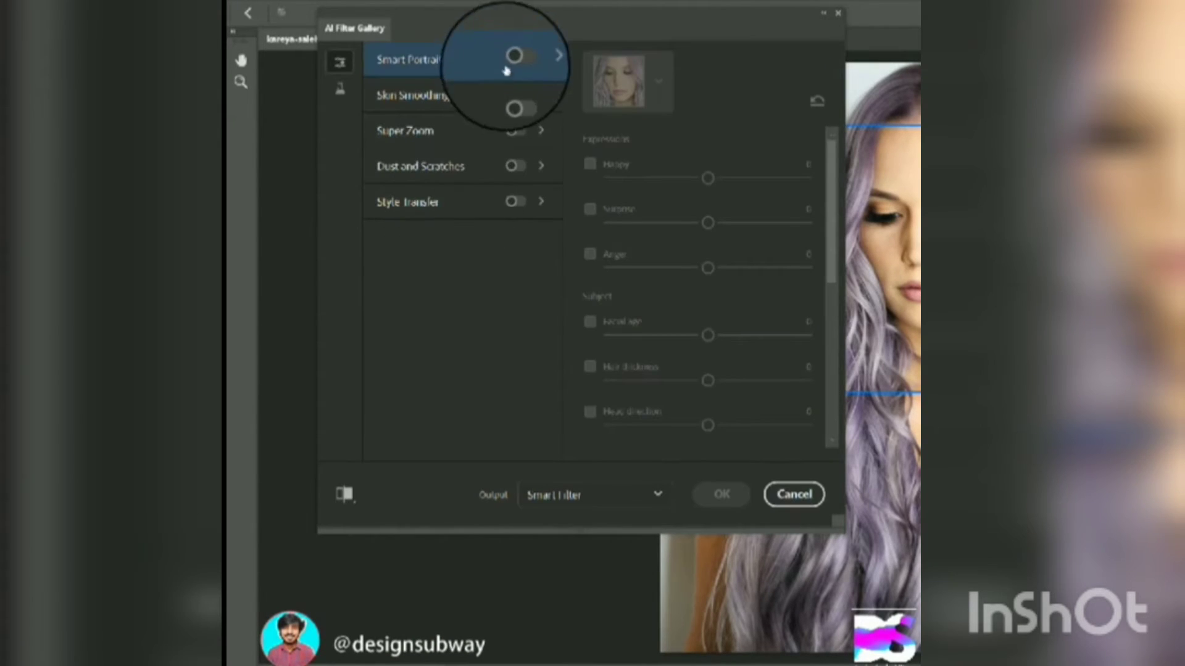
click(512, 60)
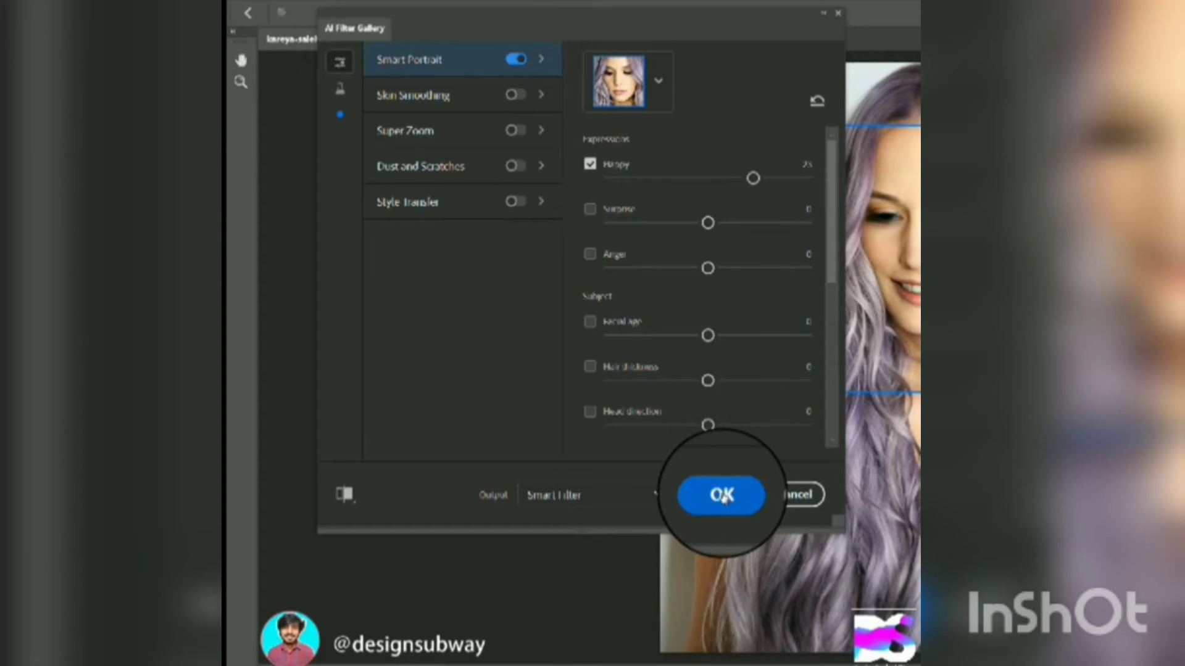
click(723, 497)
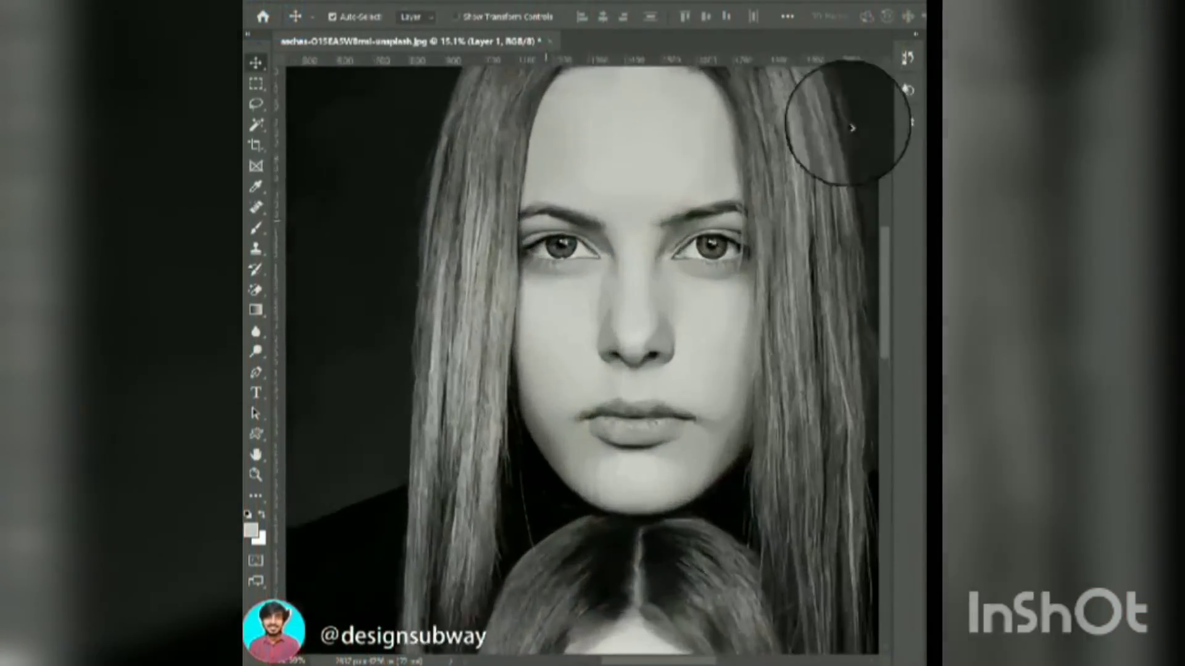
Step: Zoom into the eyes, sample the eye-white colour and brush it over both irises
alt+scroll(582, 251, up, 10)
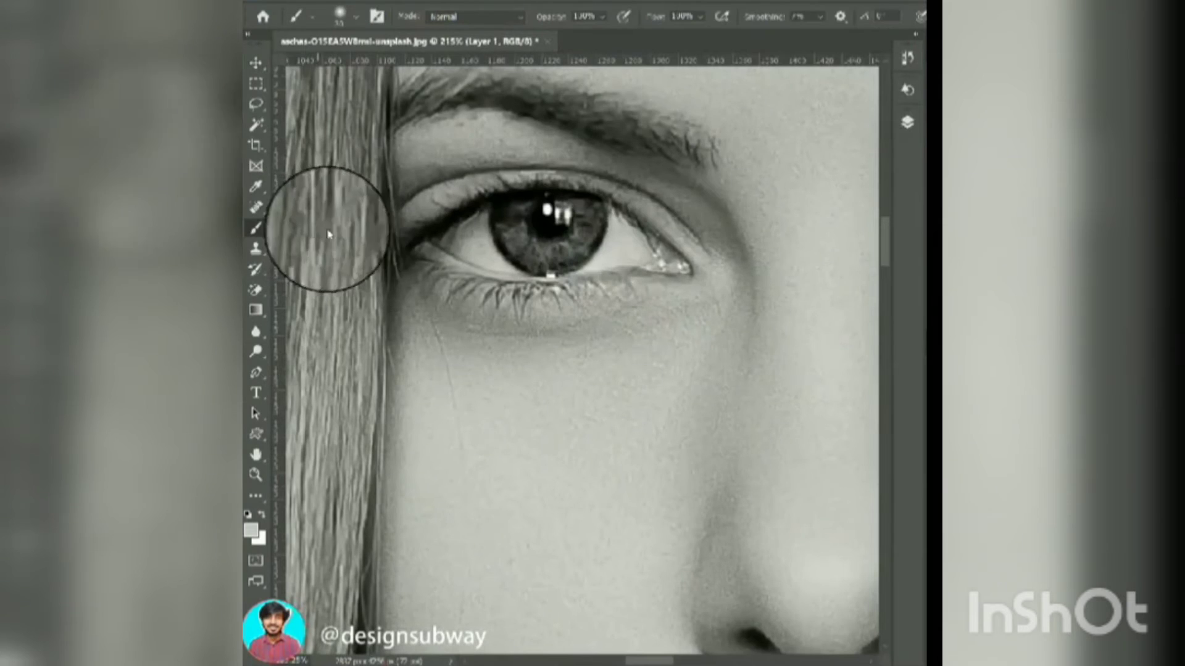
key(i)
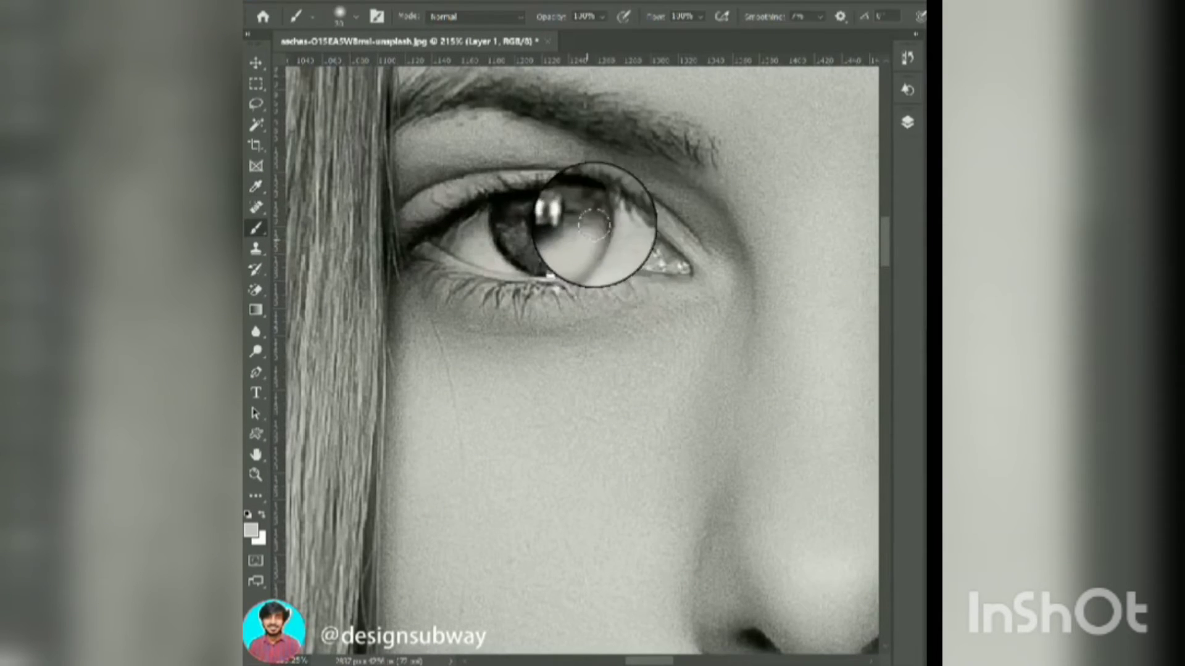
key(b)
drag(512, 217, 617, 234)
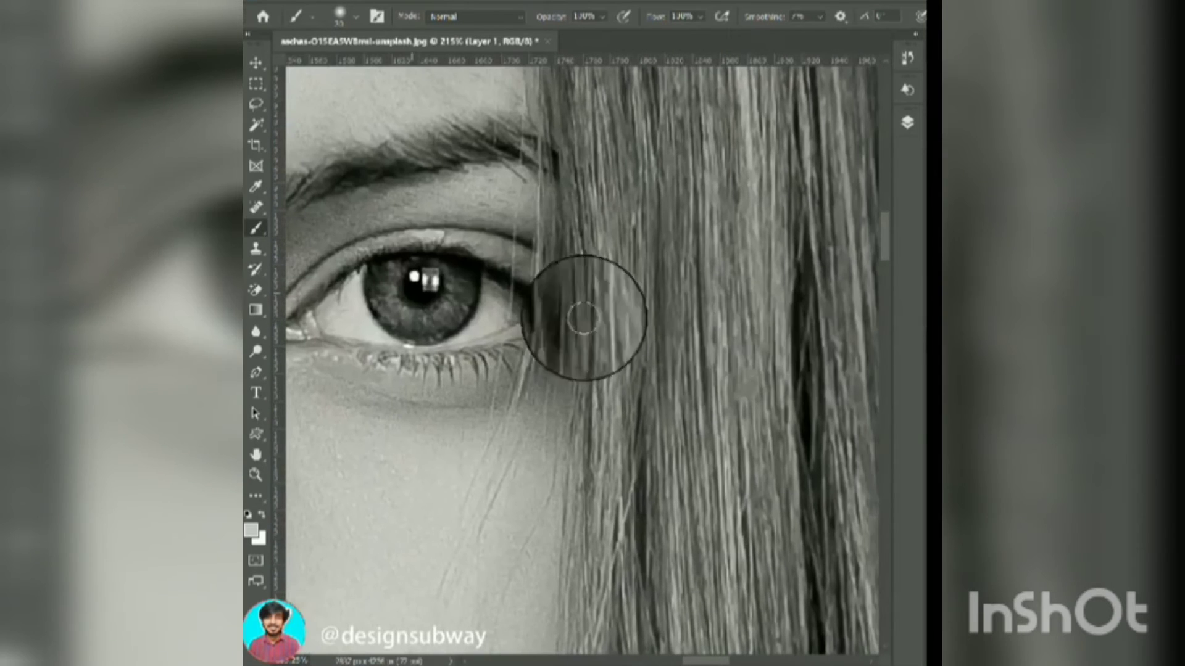
mouse_move(450, 278)
mouse_down()
mouse_move(384, 305)
mouse_move(404, 327)
mouse_move(423, 313)
mouse_move(370, 312)
mouse_move(463, 277)
mouse_up()
scroll(640, 362, down, 10)
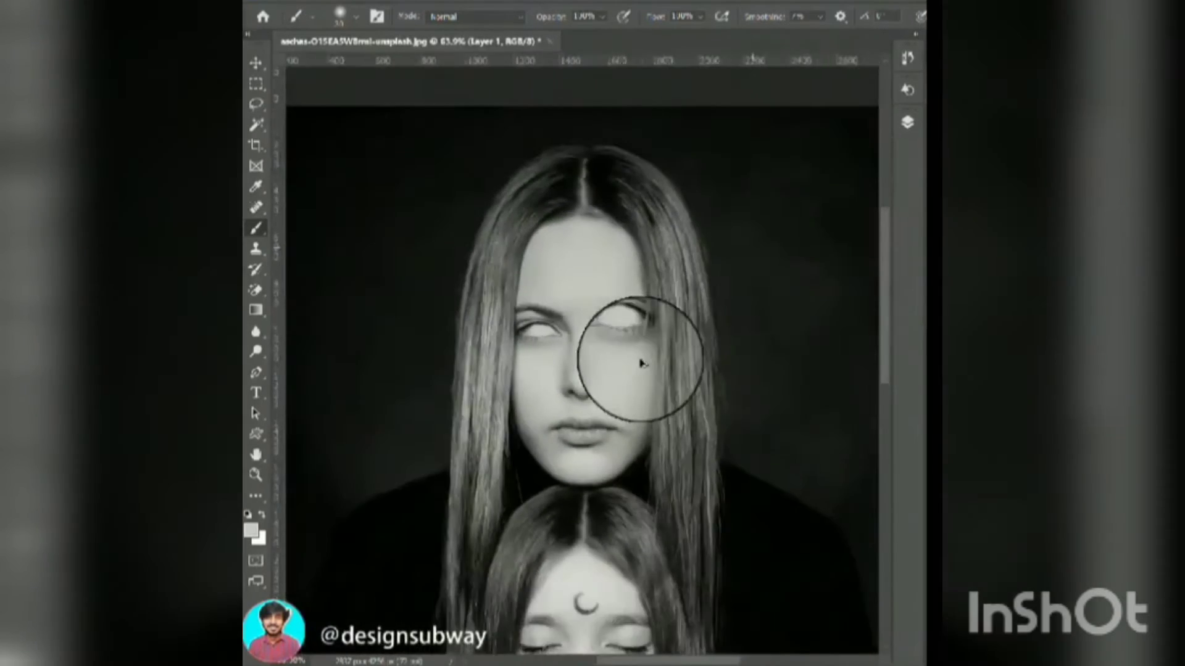
click(907, 122)
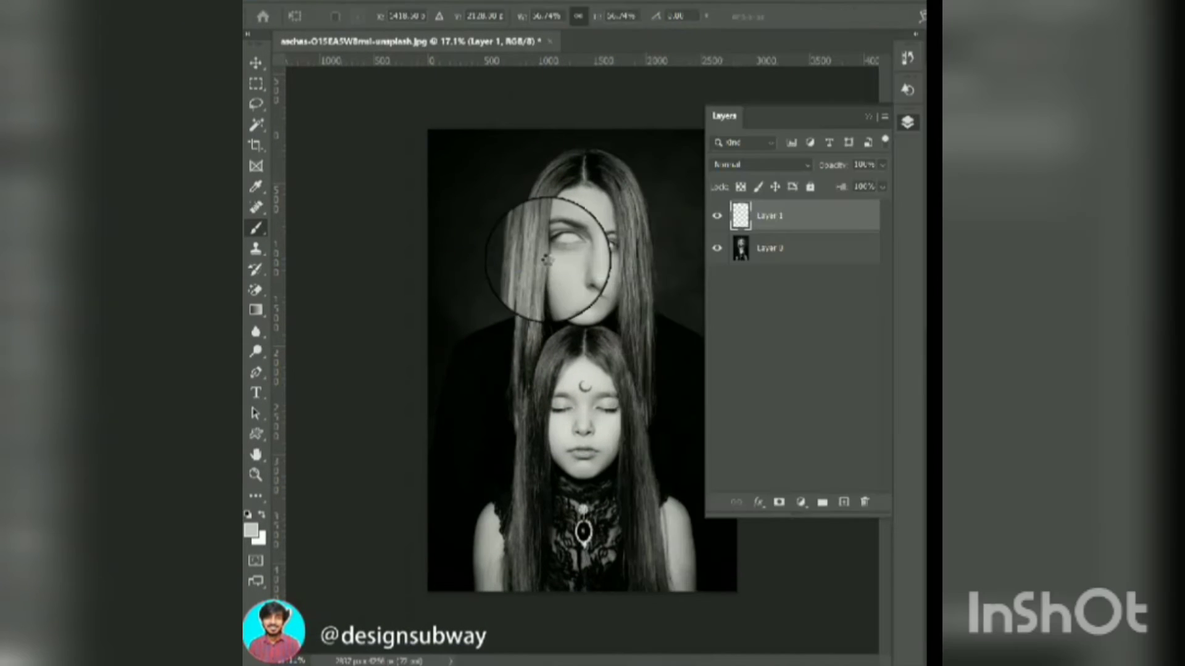
Step: Stretch the SCANLINE overlay across the canvas, commit it, and move it over the portrait
scroll(679, 18, up, 2)
scroll(678, 17, up, 2)
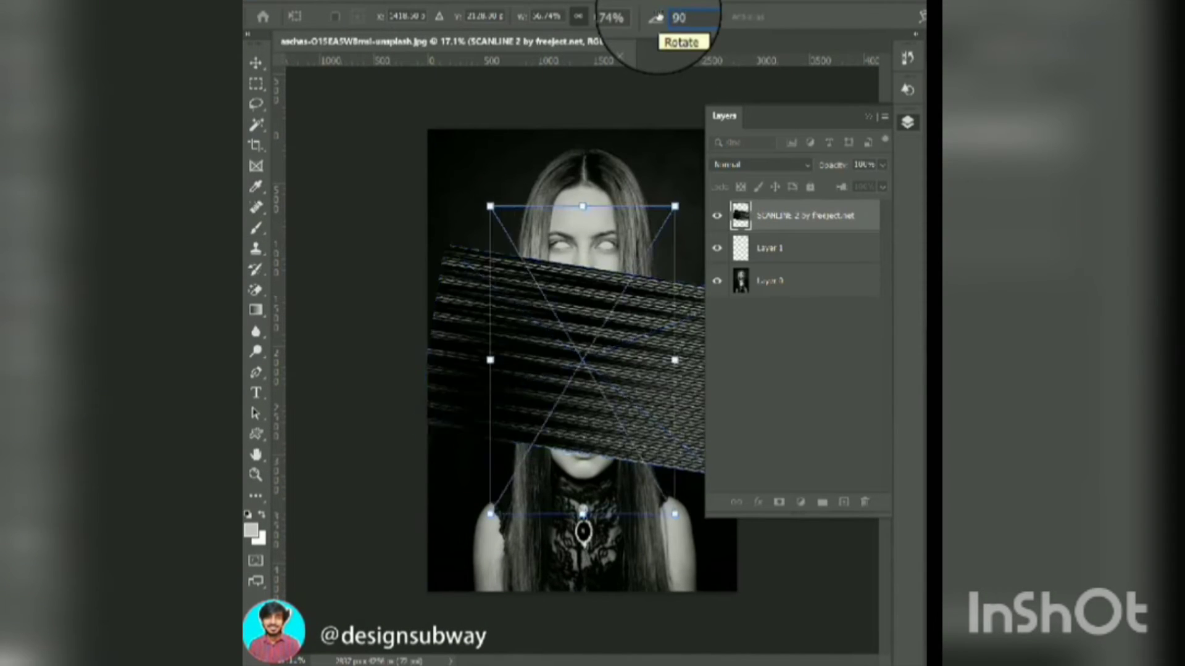
scroll(679, 17, up, 5)
drag(675, 514, 774, 601)
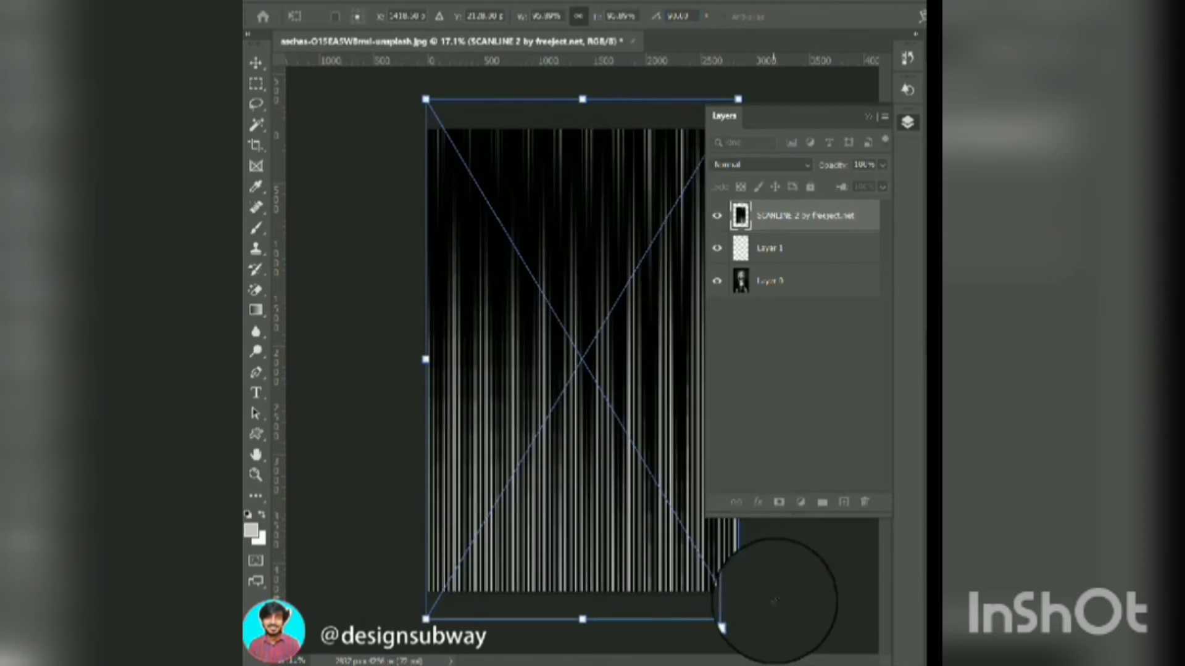
key(Return)
click(255, 62)
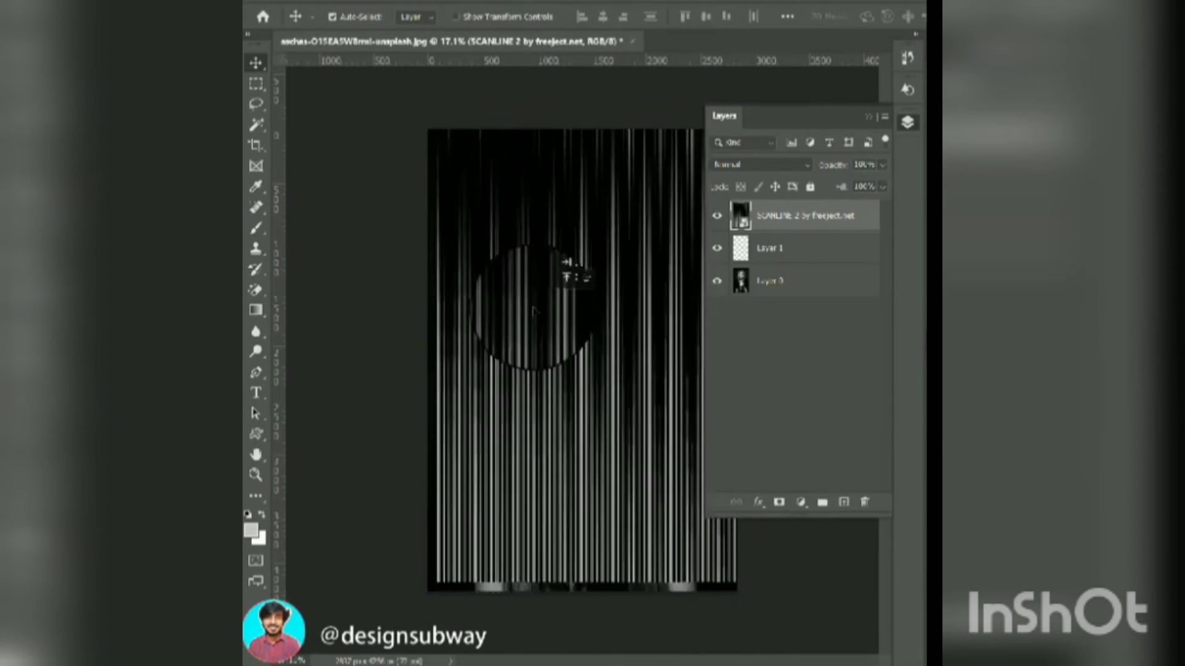
drag(515, 304, 532, 329)
Step: In the SCANLINE layer's Blending Options, turn off one colour channel
double_click(858, 215)
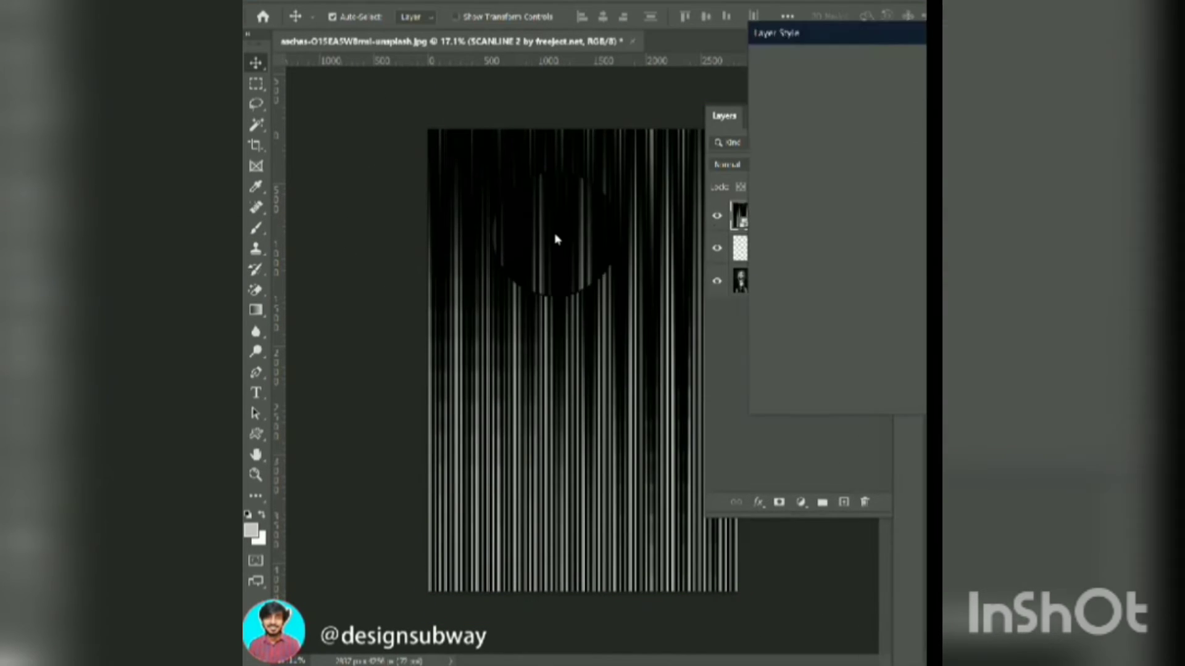
drag(885, 34, 382, 46)
click(608, 179)
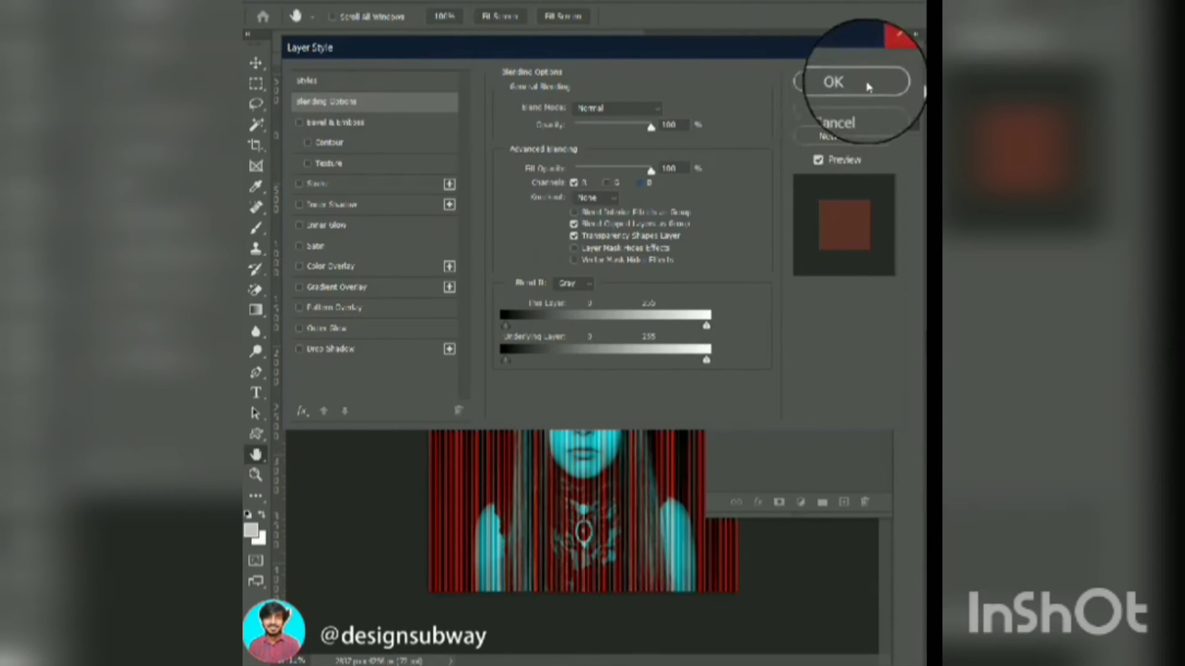
click(835, 80)
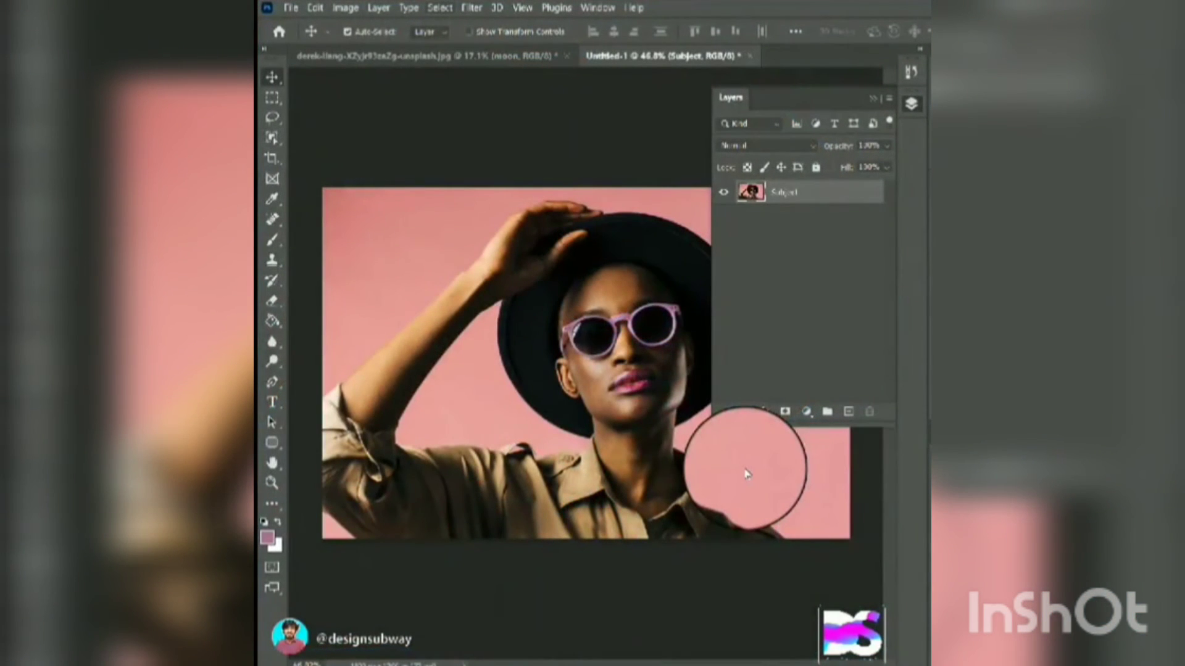
Step: Select the woman with Select Subject and mask away her background
click(440, 7)
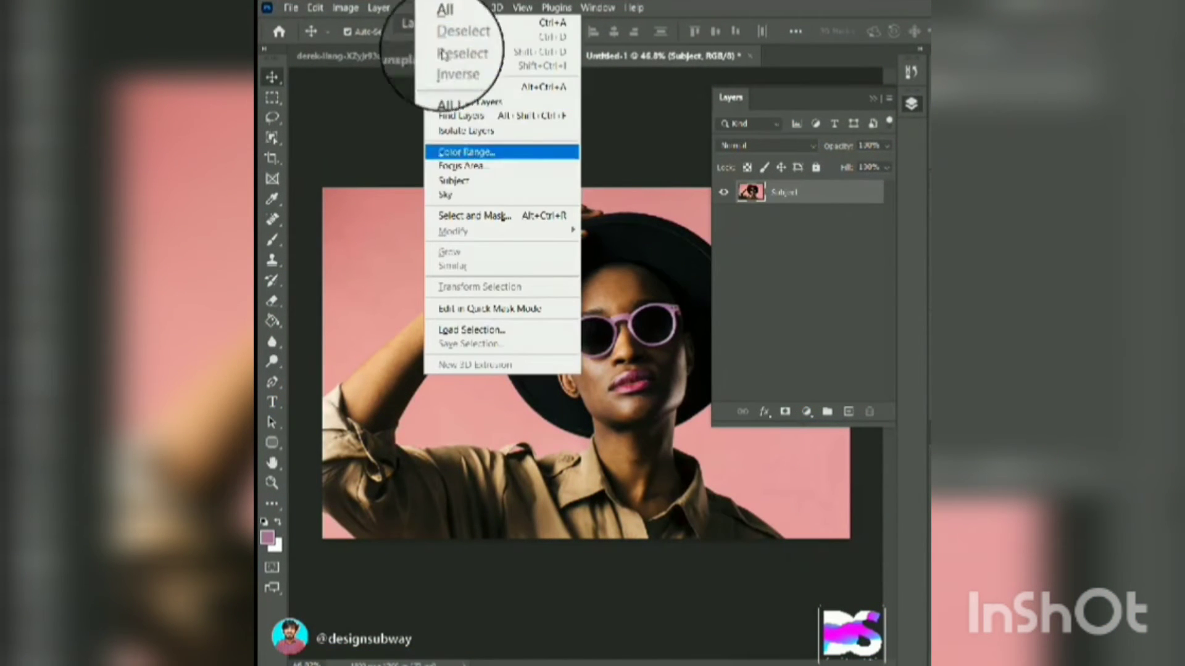
click(459, 181)
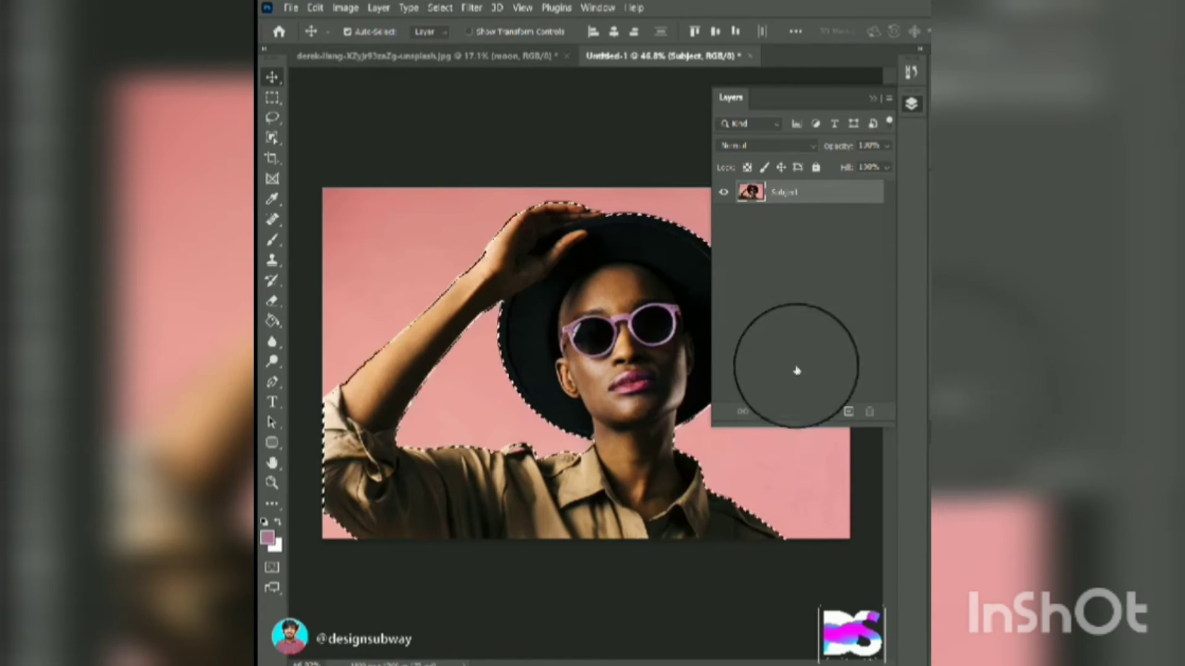
click(785, 412)
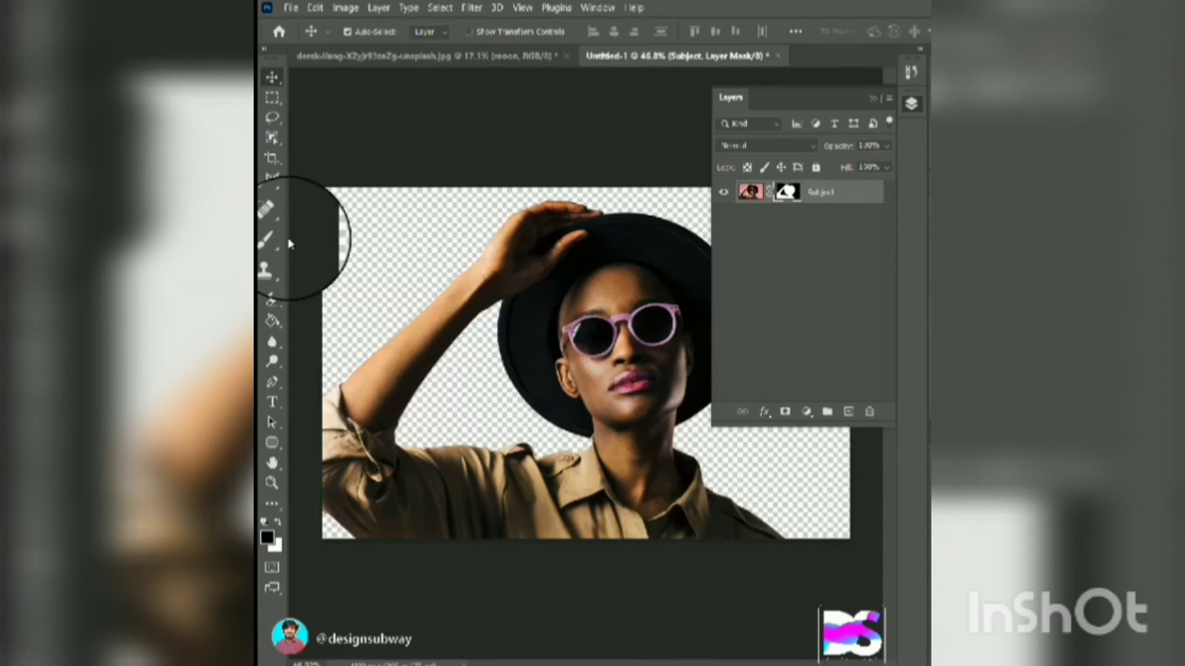
Step: Sample the glasses' pink and add a lighter pink Solid Color fill beneath the subject
click(272, 199)
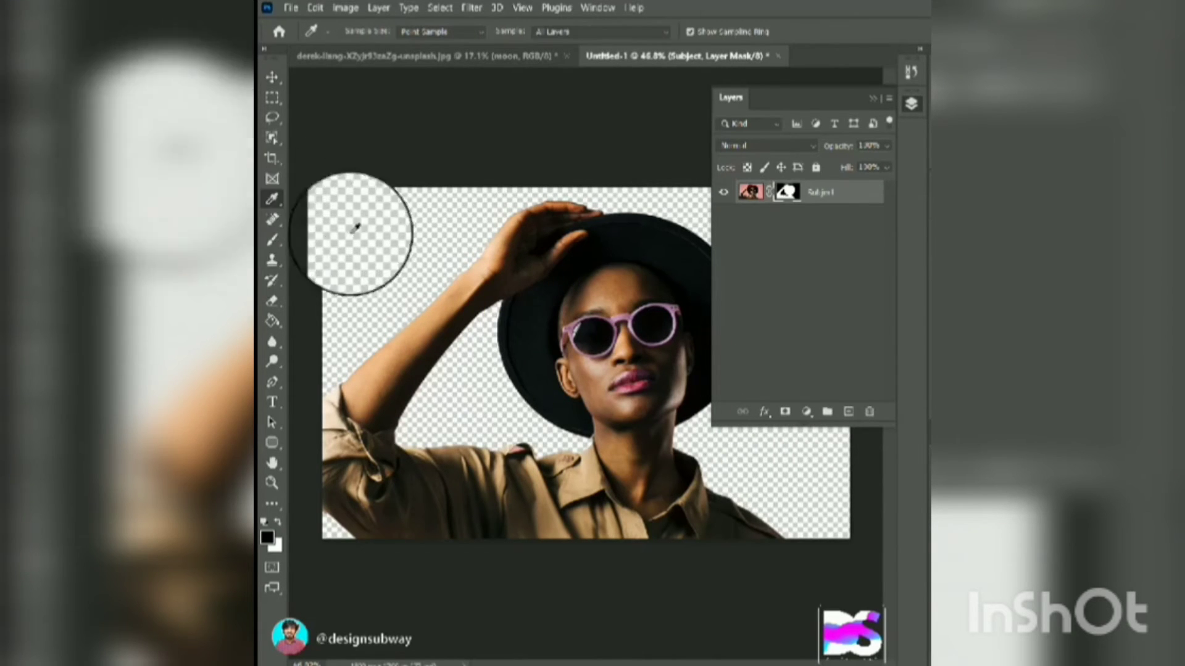
click(750, 192)
key(ctrl+plus)
key(ctrl+plus)
key(ctrl+plus)
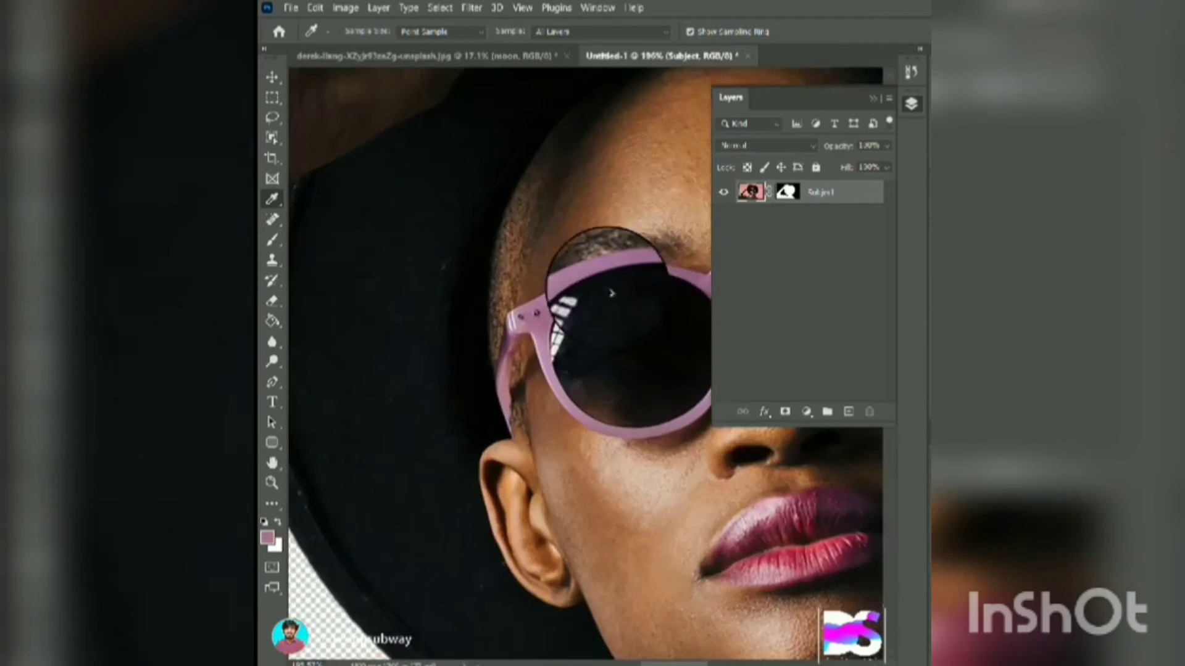
click(543, 333)
key(ctrl+minus)
key(ctrl+minus)
key(ctrl+minus)
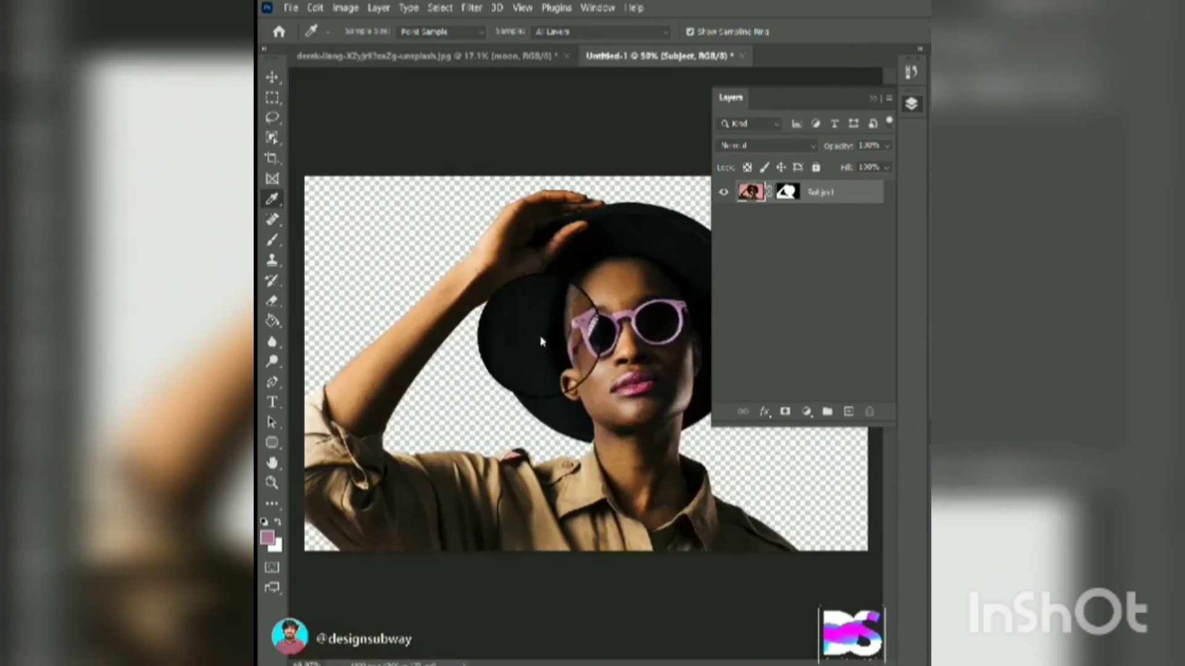
click(806, 411)
click(820, 137)
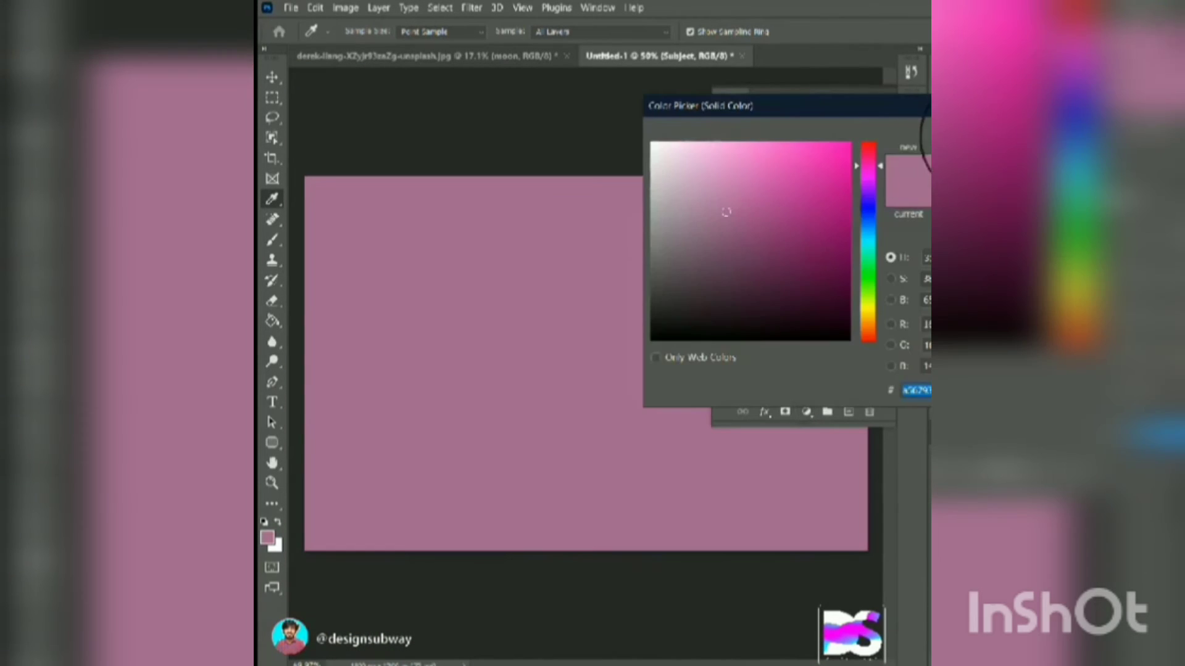
key(Return)
drag(867, 197, 870, 257)
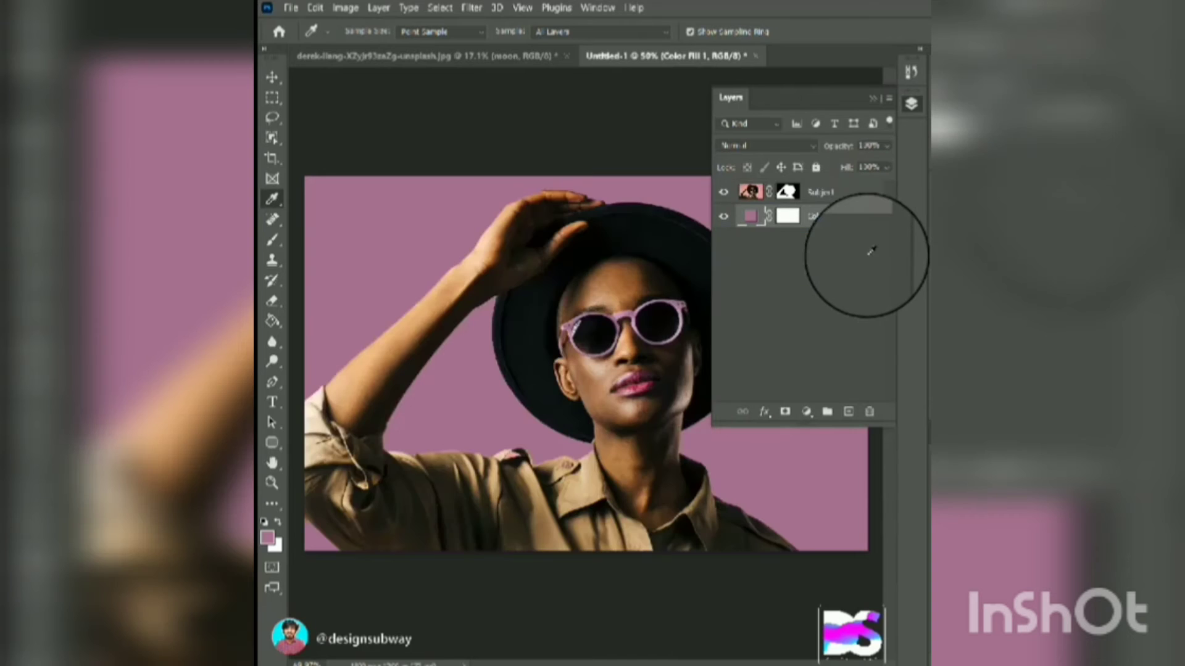
drag(740, 244, 721, 194)
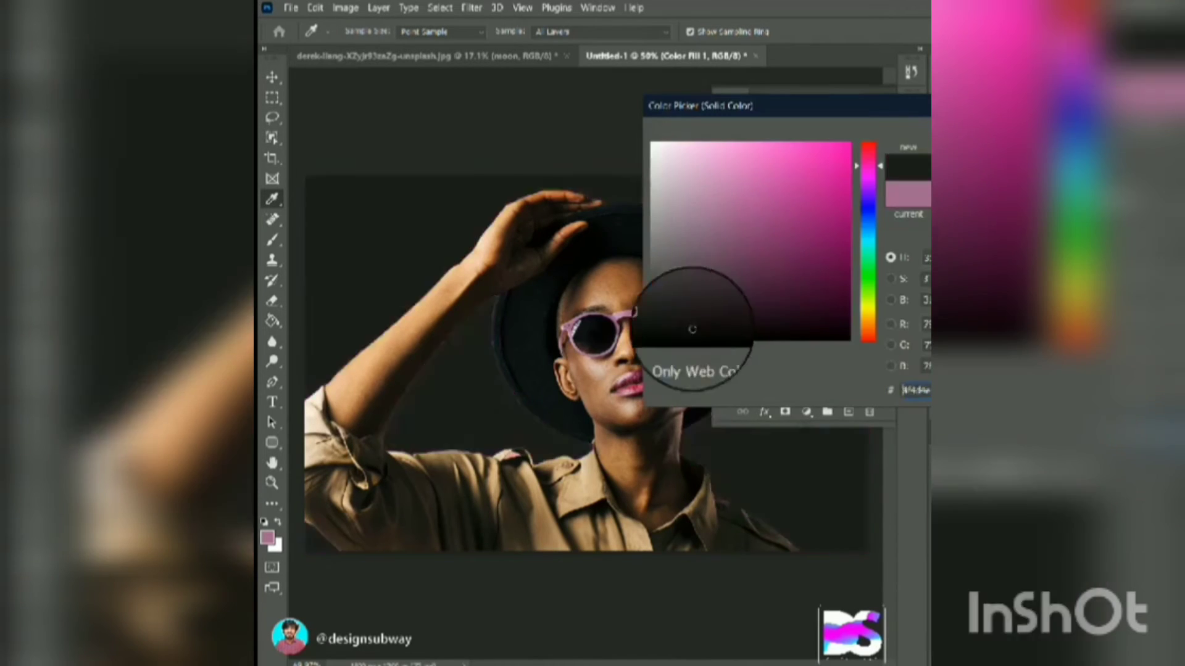
key(Return)
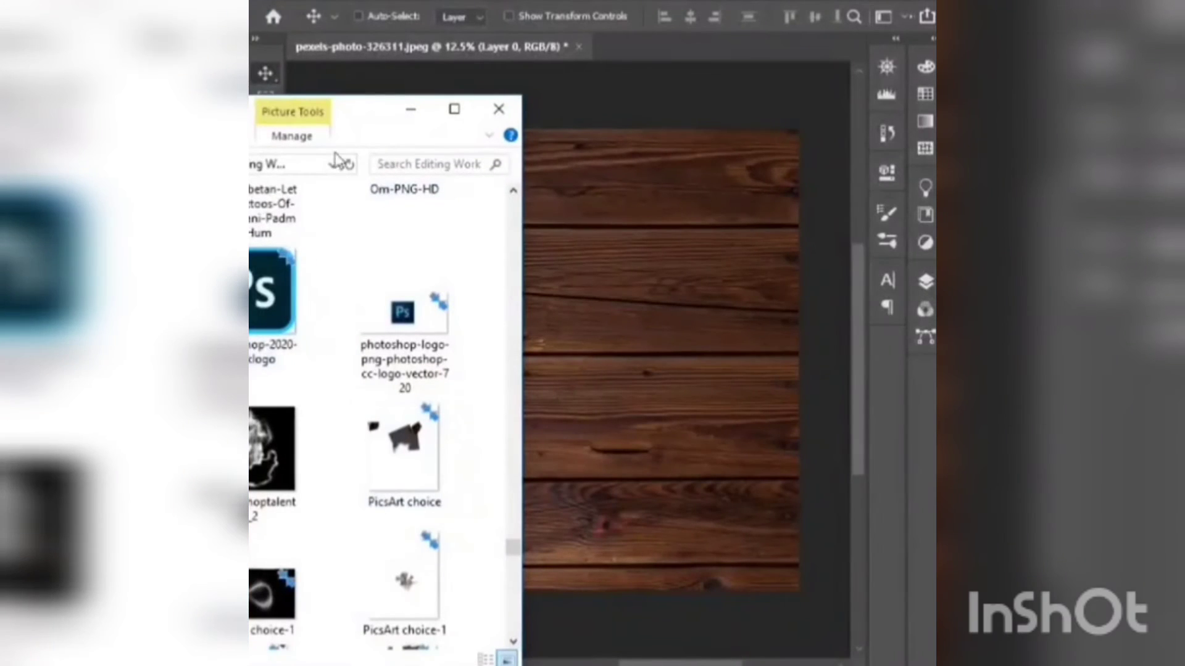
Step: Place the Photoshop logo on the wood image and enlarge it to about 353%
drag(436, 325, 450, 217)
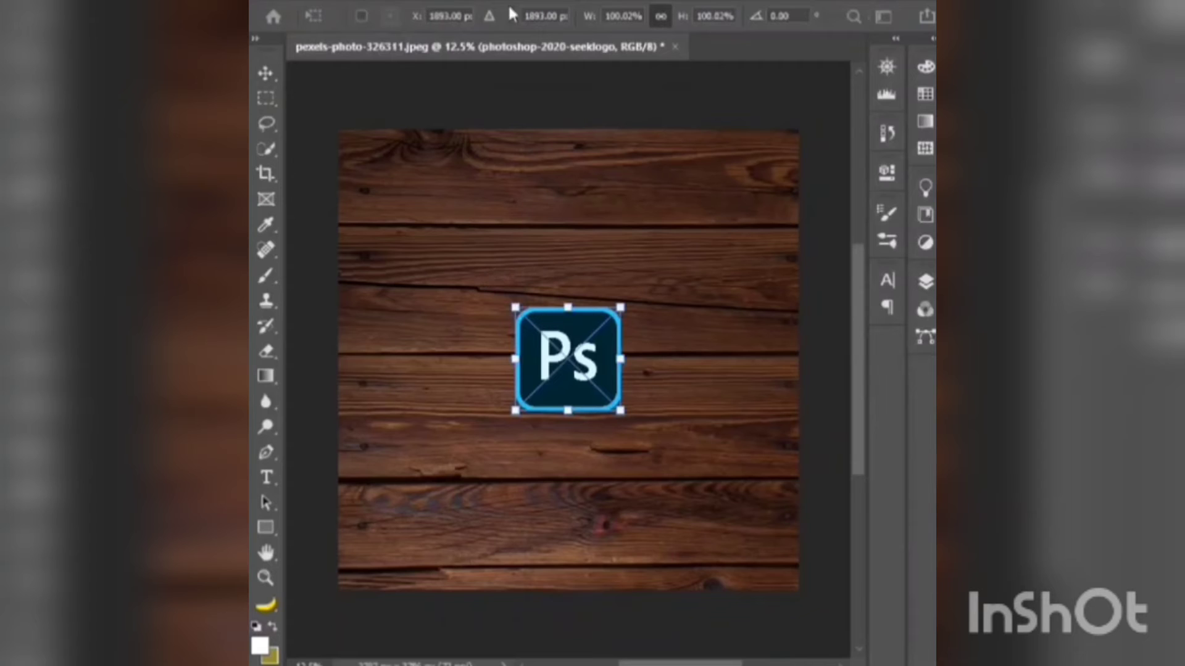
drag(681, 23, 926, 68)
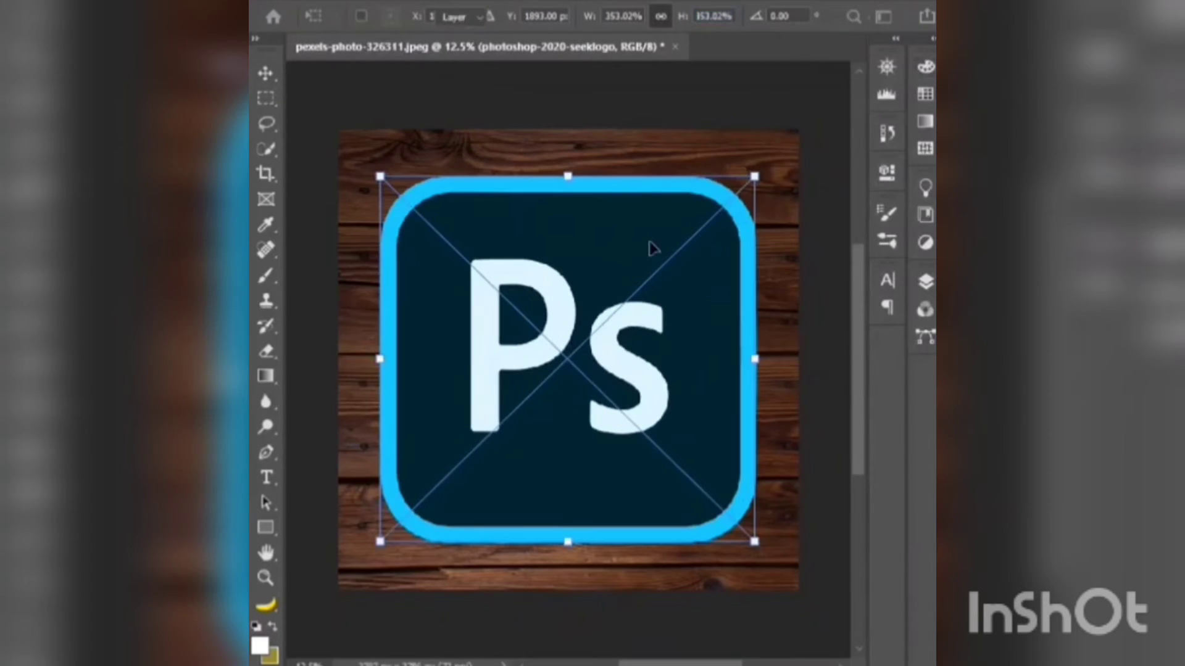
key(Return)
click(925, 281)
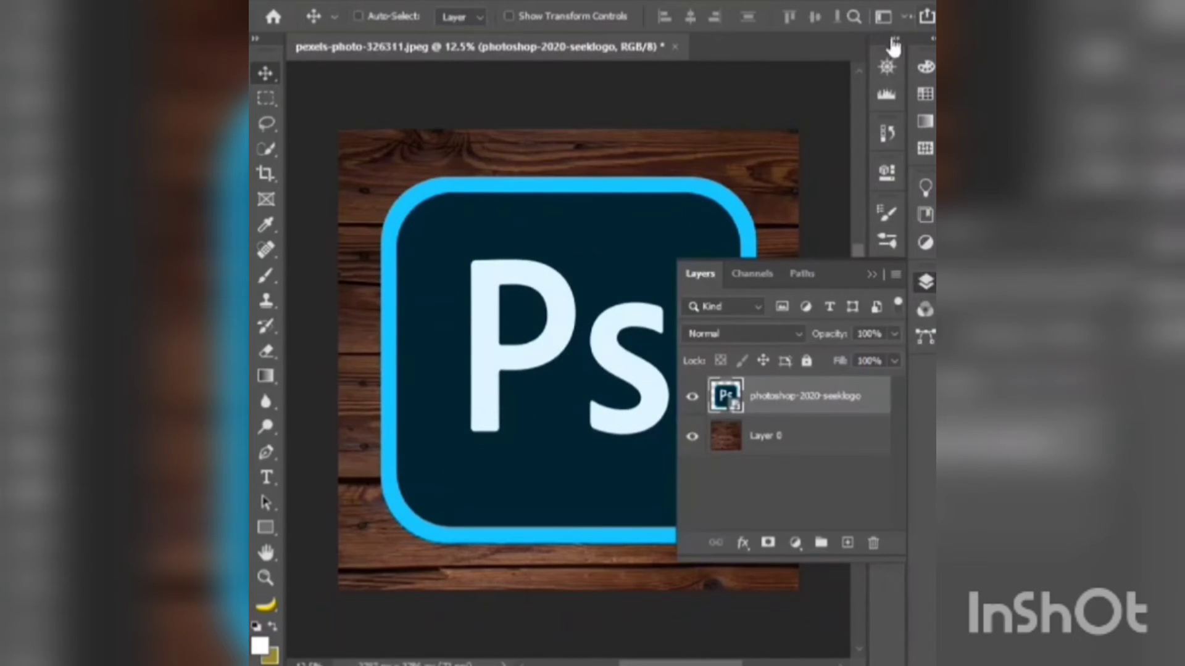
click(887, 66)
Step: Split the Underlying Layer black slider in the logo's Blend If so wood grain shows through
right_click(779, 398)
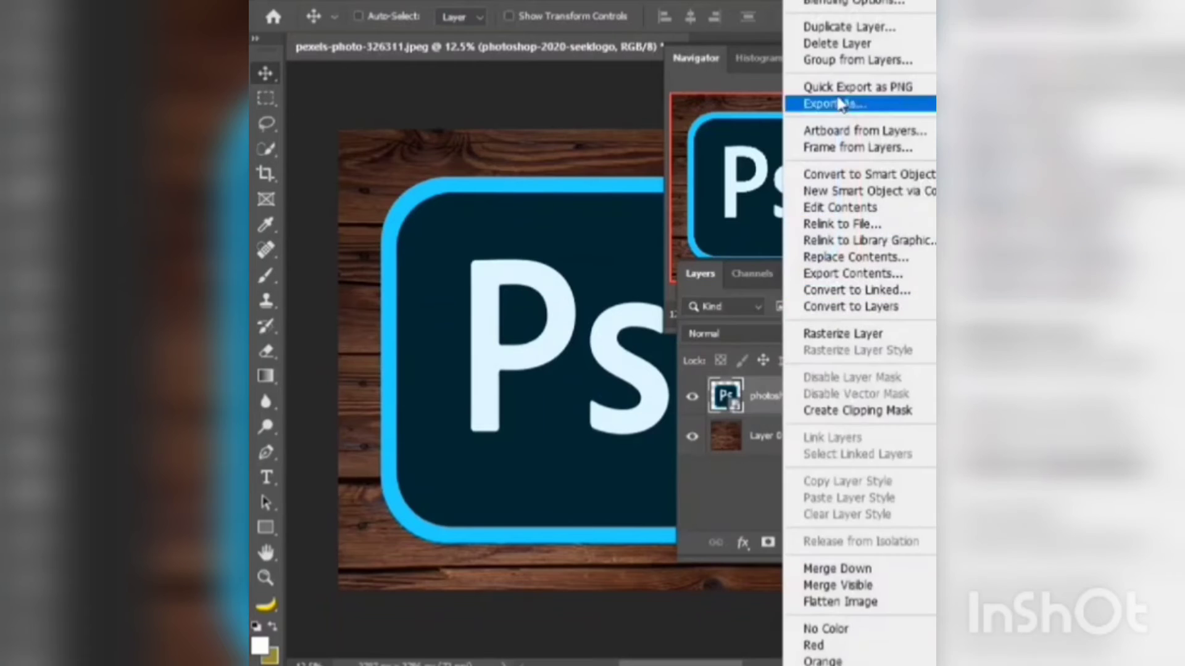
click(824, 8)
drag(564, 211, 563, 274)
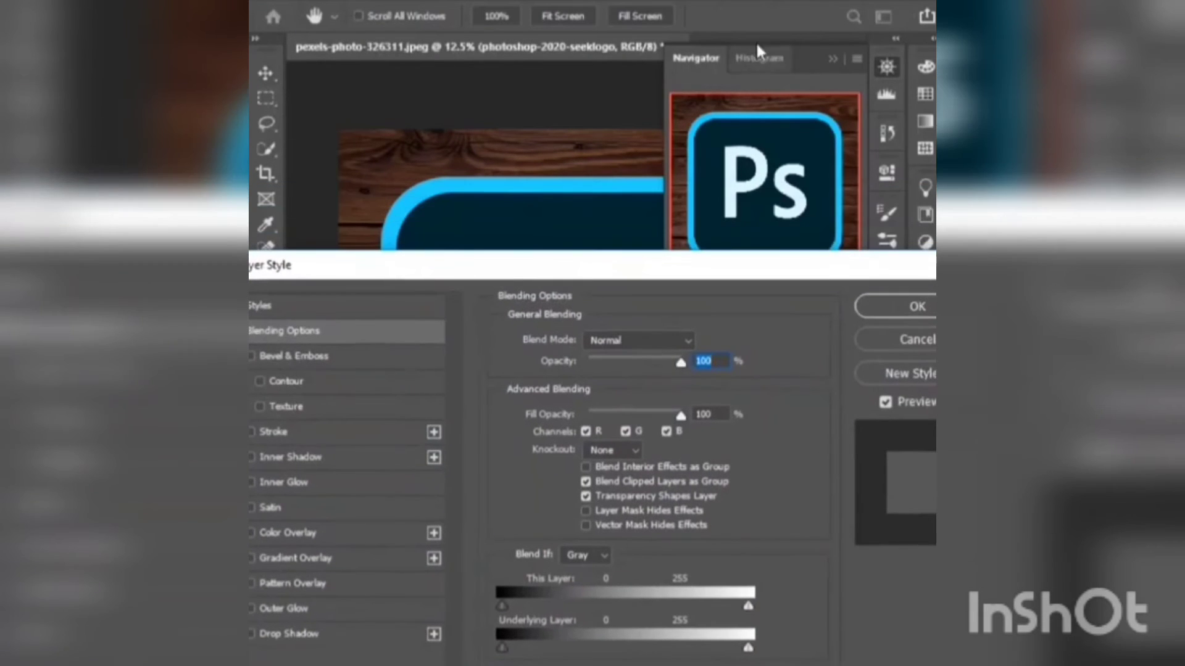
drag(767, 49, 691, 4)
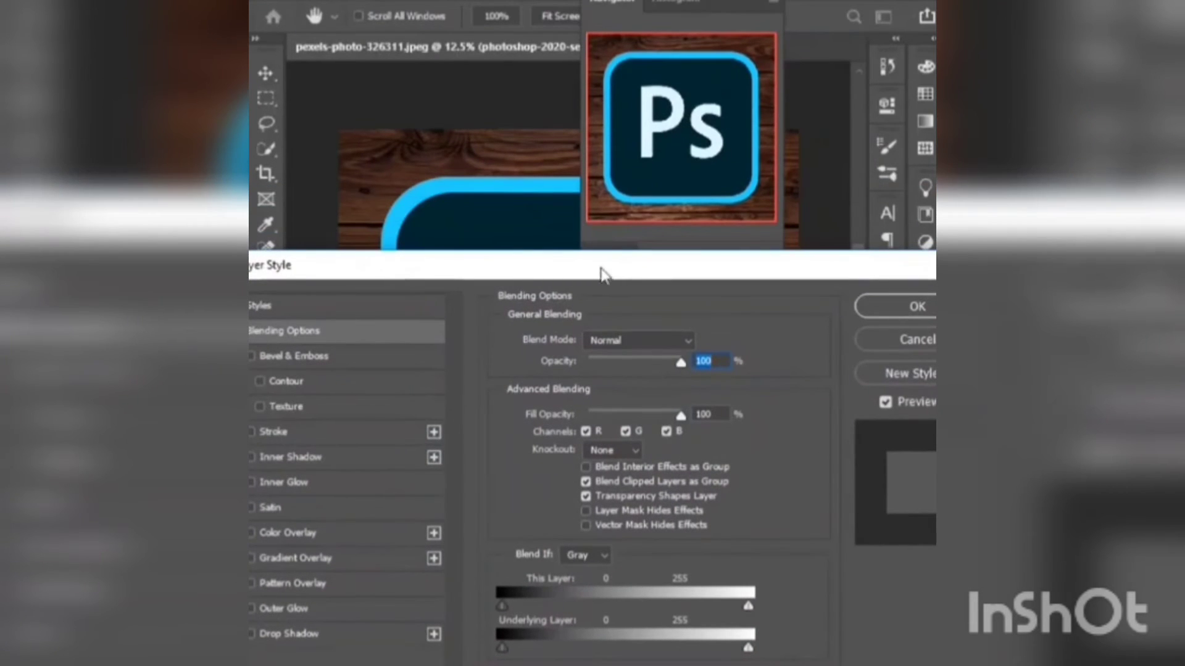
drag(601, 275, 602, 246)
mouse_move(504, 617)
mouse_down()
mouse_move(545, 619)
mouse_move(482, 620)
mouse_up()
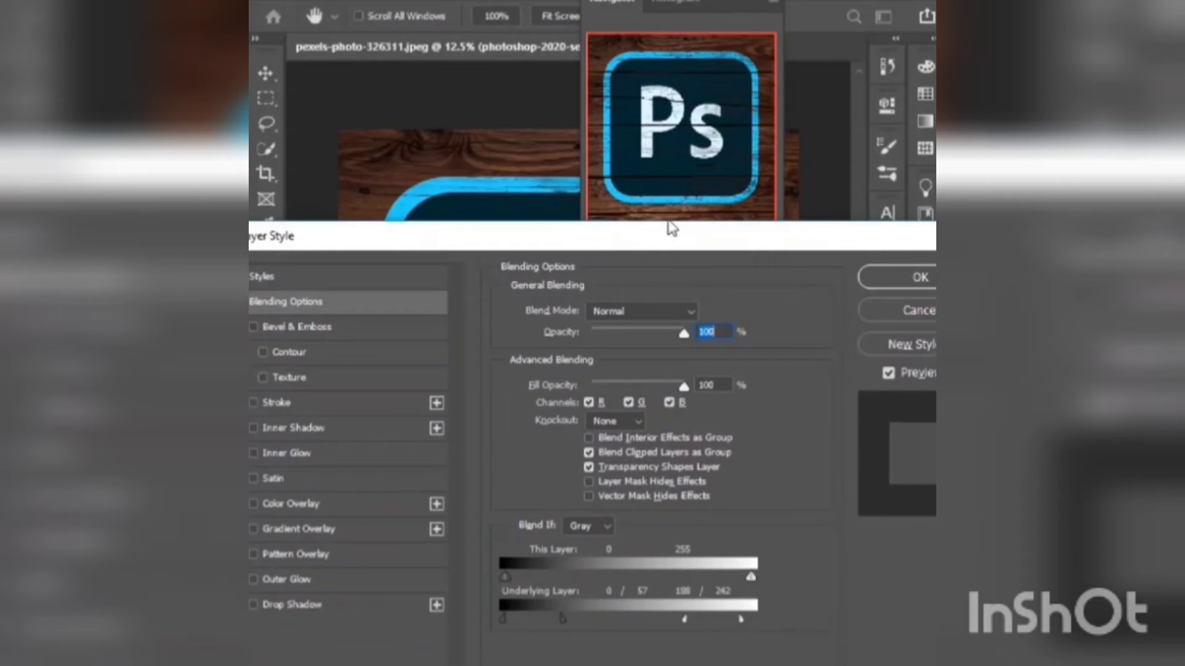
drag(562, 618, 574, 618)
mouse_move(502, 617)
mouse_down()
mouse_move(582, 619)
mouse_move(534, 618)
mouse_up()
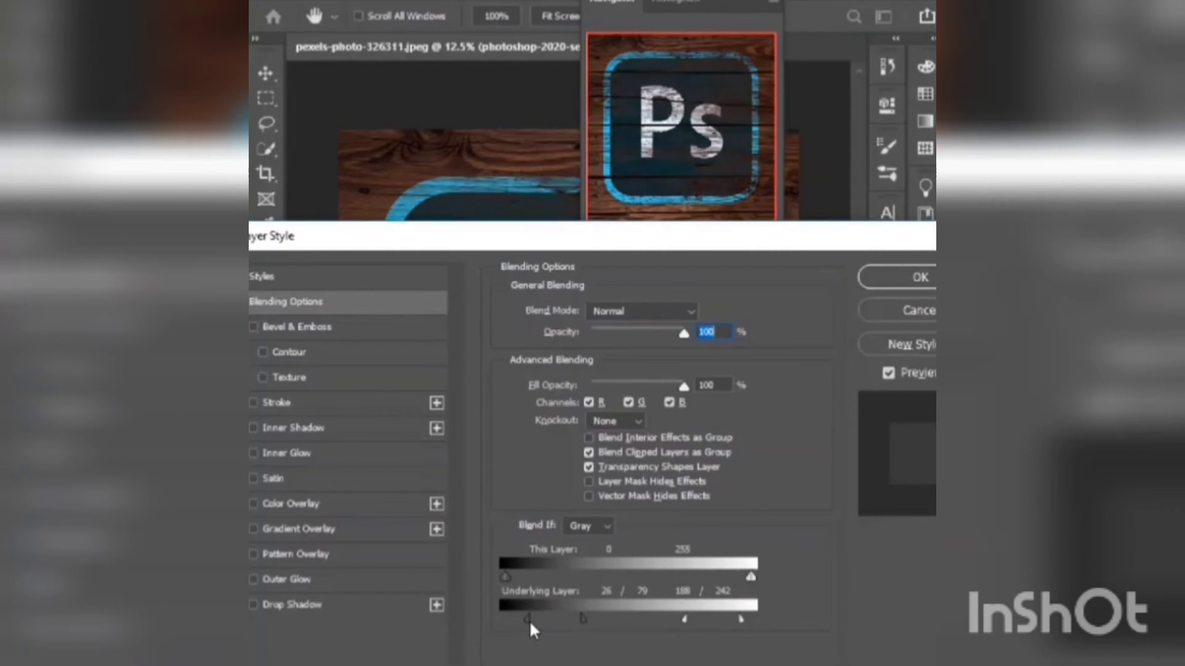
click(894, 280)
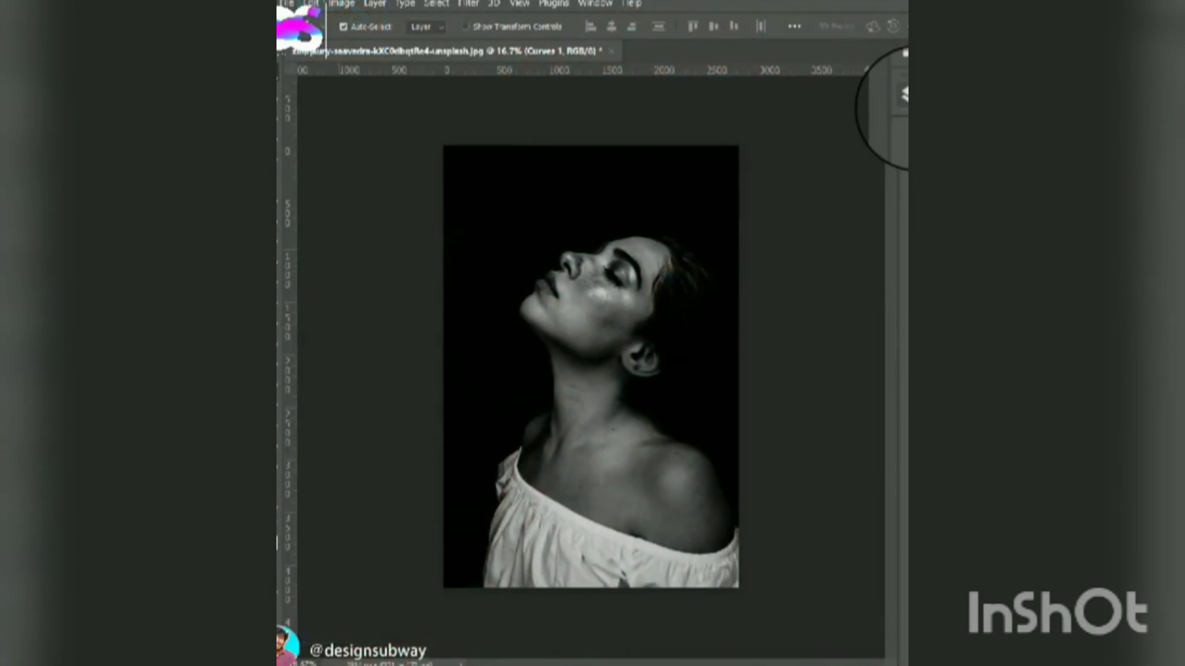
Step: Duplicate Curves 1 and turn off the G and B channels in the copy's Blending Options
click(905, 93)
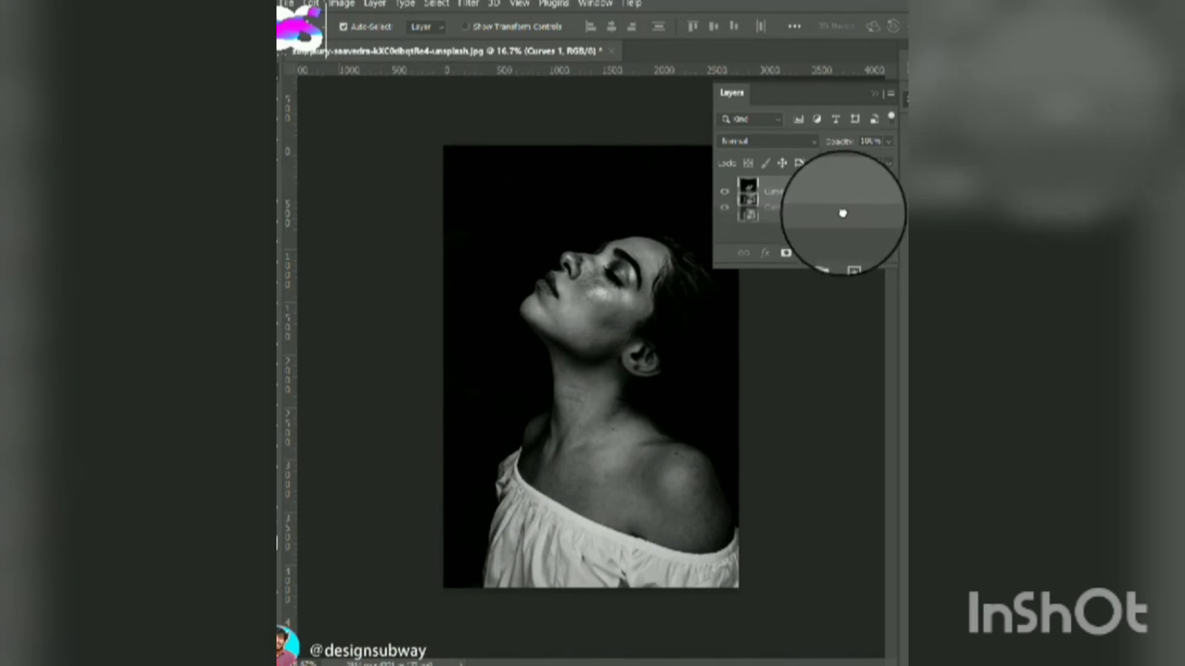
key(ctrl+j)
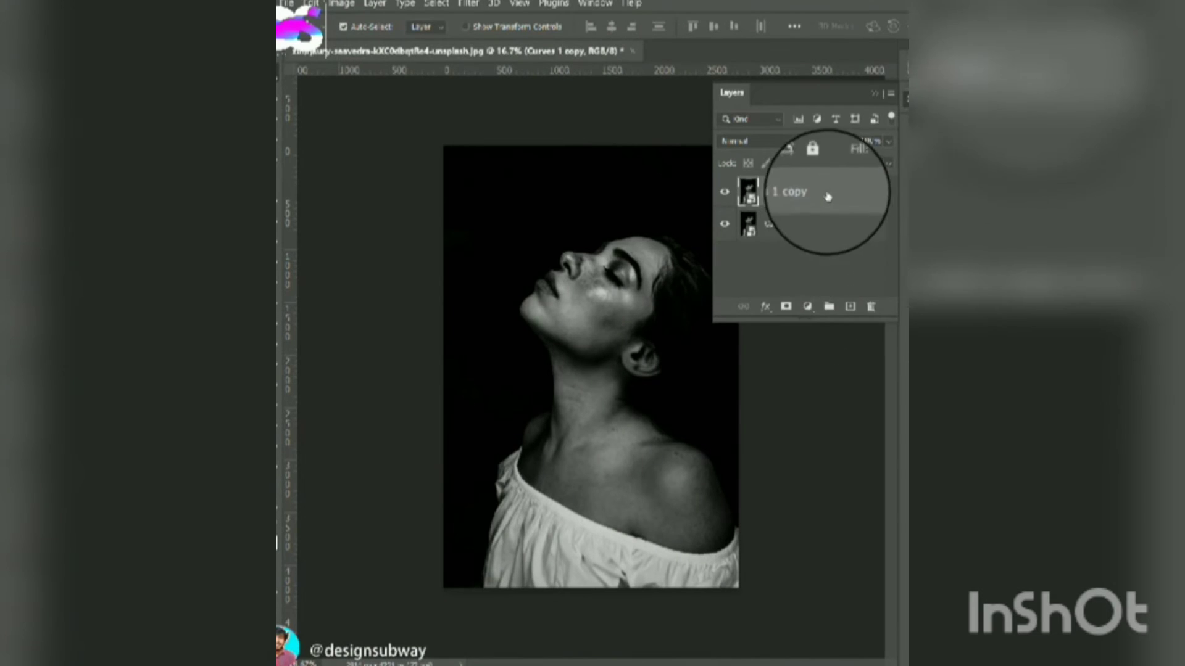
right_click(843, 193)
click(882, 8)
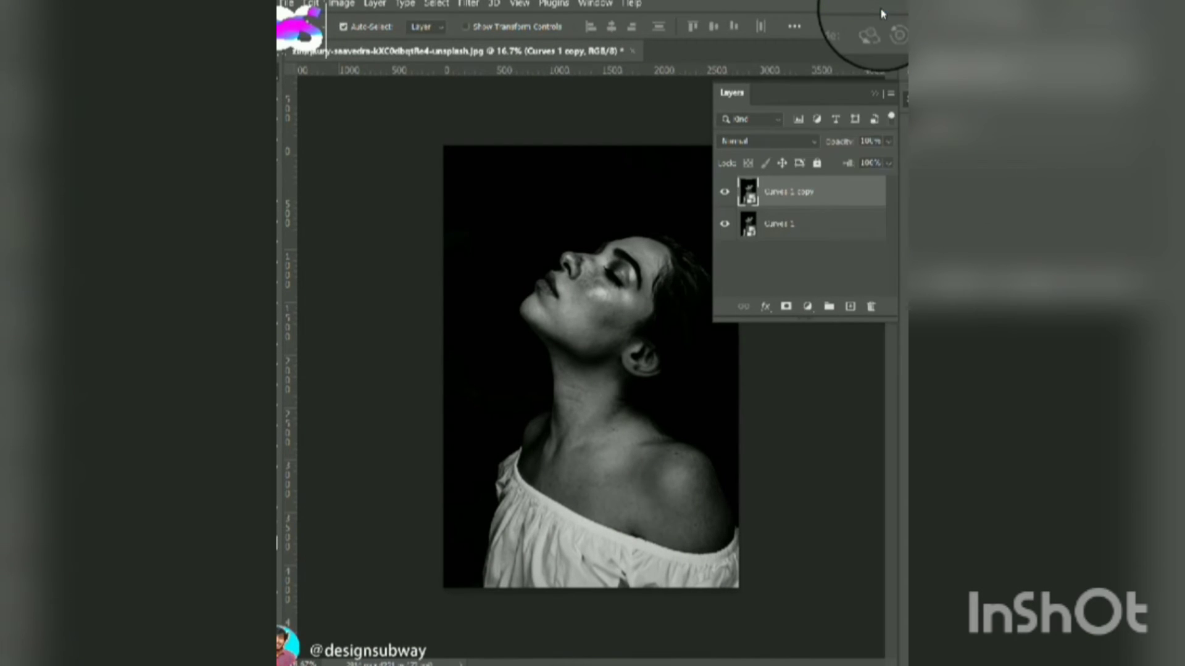
drag(838, 45, 415, 74)
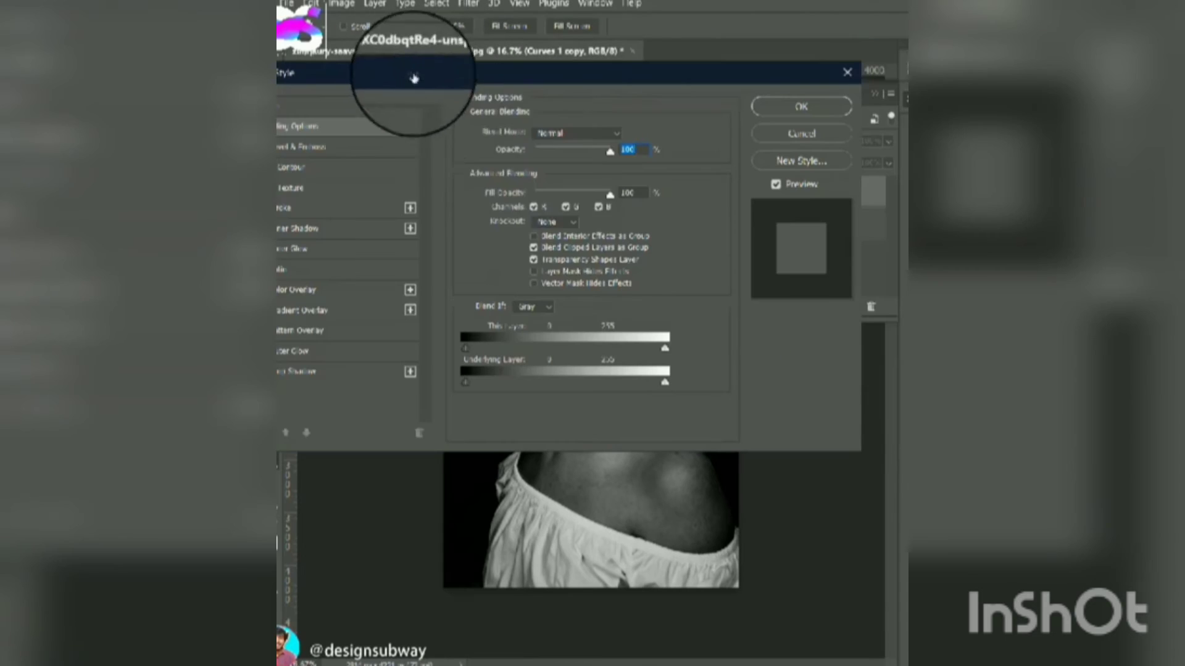
click(566, 206)
click(611, 205)
click(790, 106)
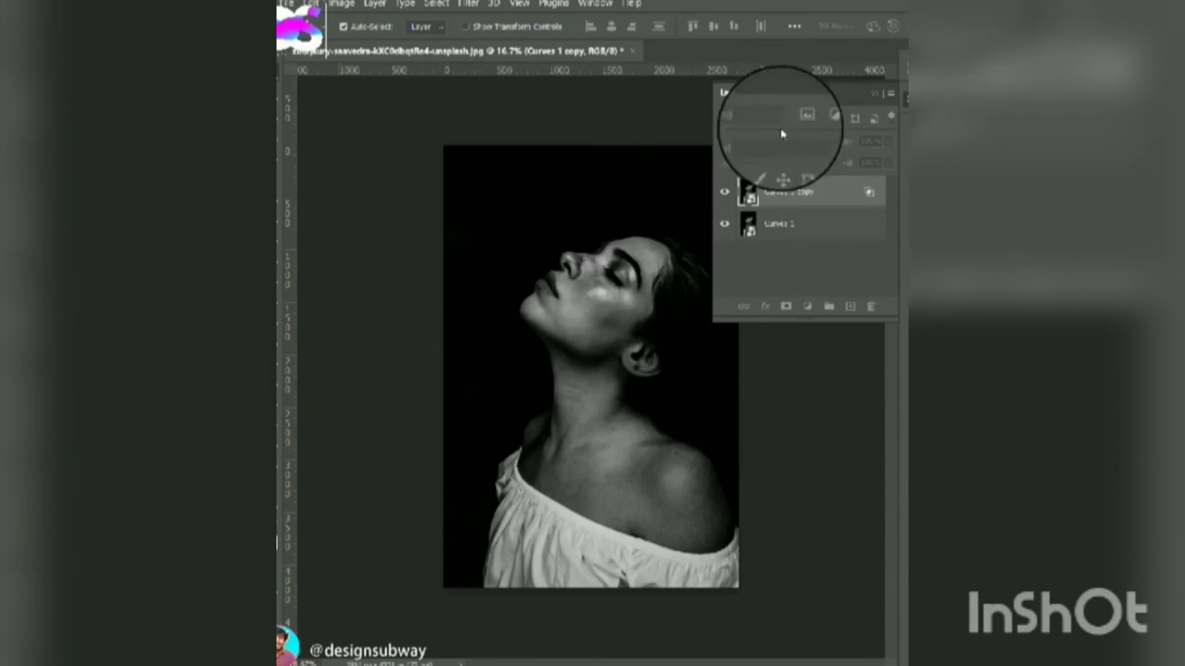
Step: Offset the red copy up-left and scale it slightly larger
drag(620, 324, 612, 296)
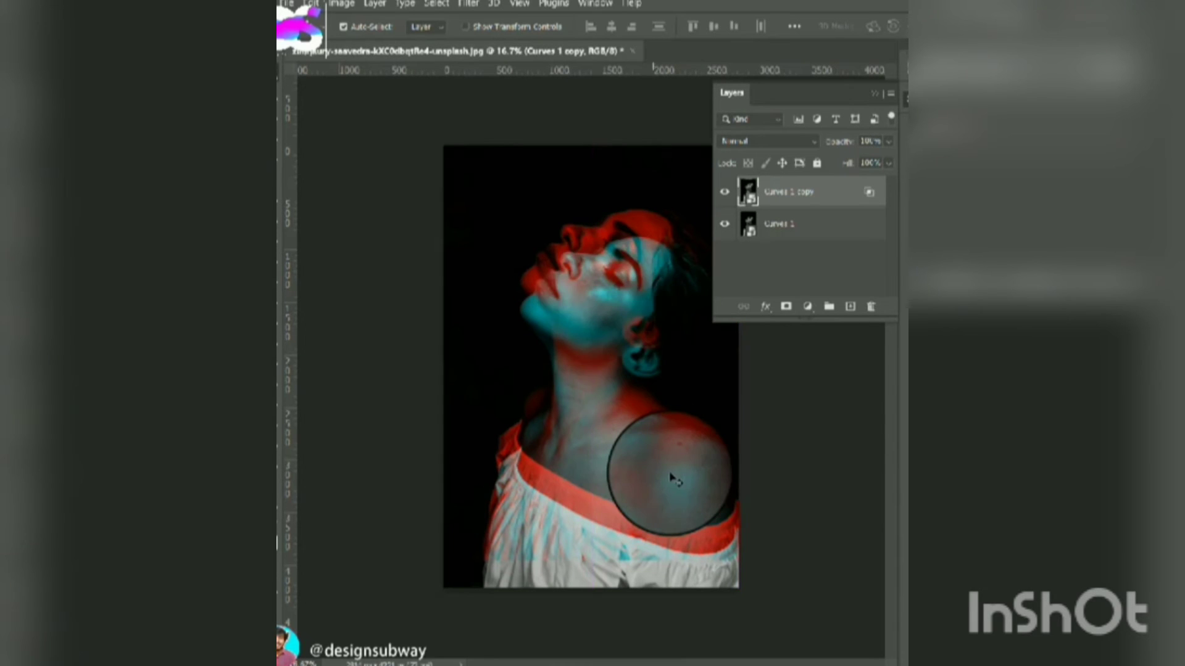
key(ctrl+t)
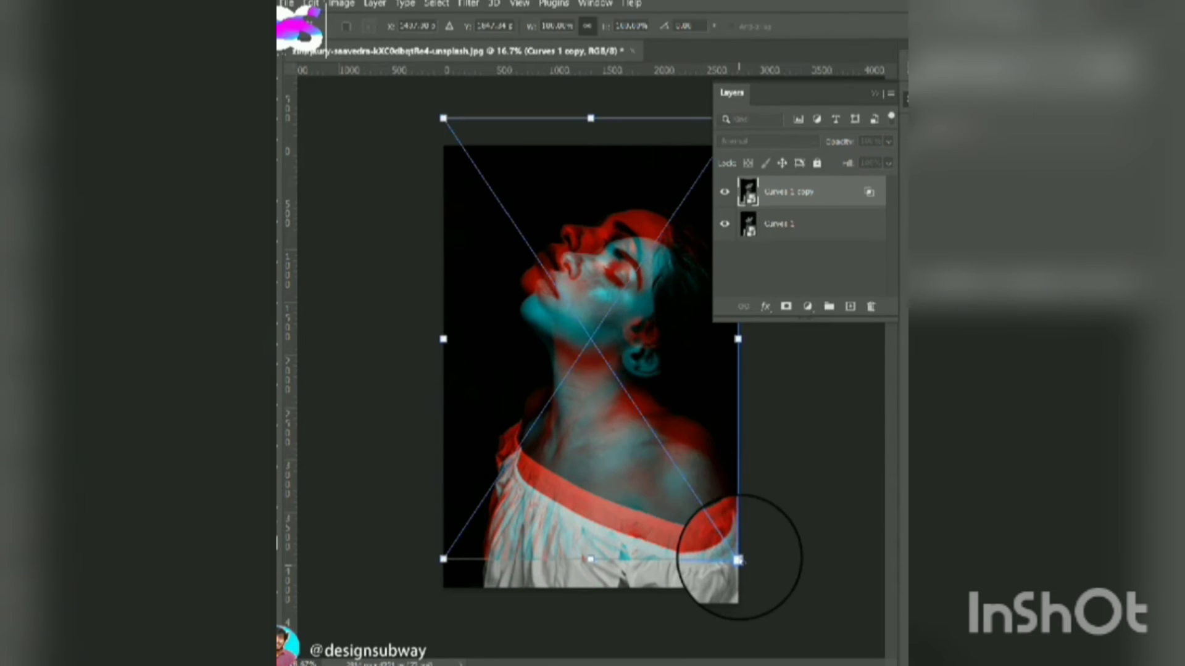
mouse_move(738, 559)
mouse_down()
mouse_move(746, 573)
mouse_move(680, 478)
mouse_move(767, 619)
mouse_up()
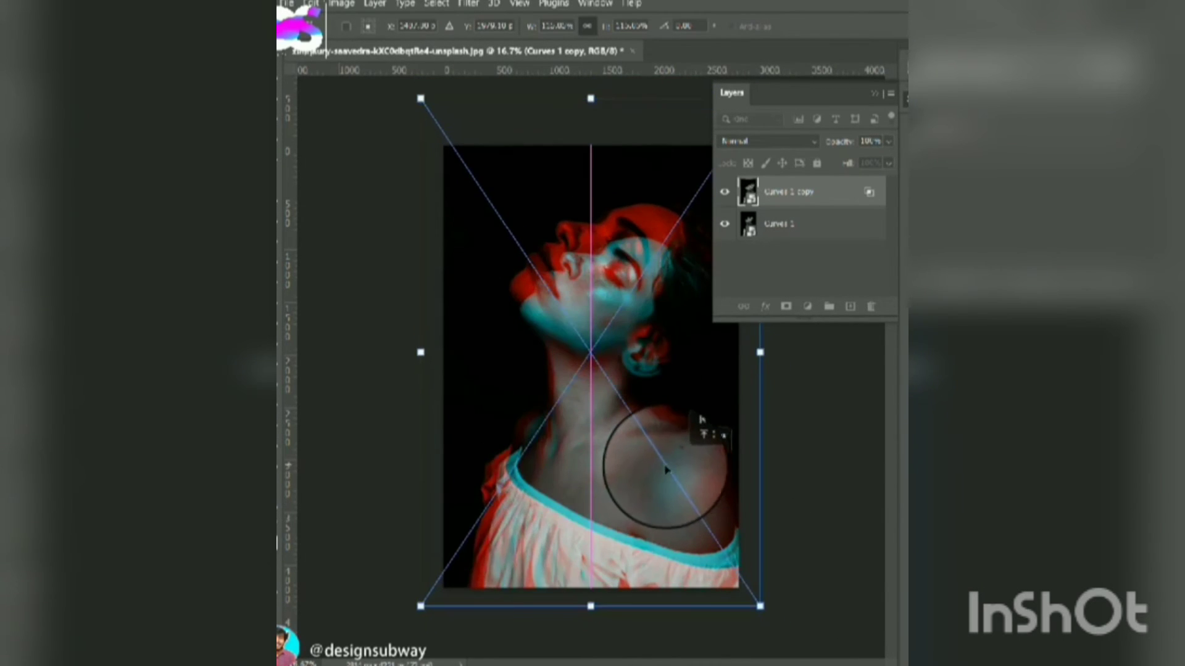
drag(674, 477, 661, 471)
key(Return)
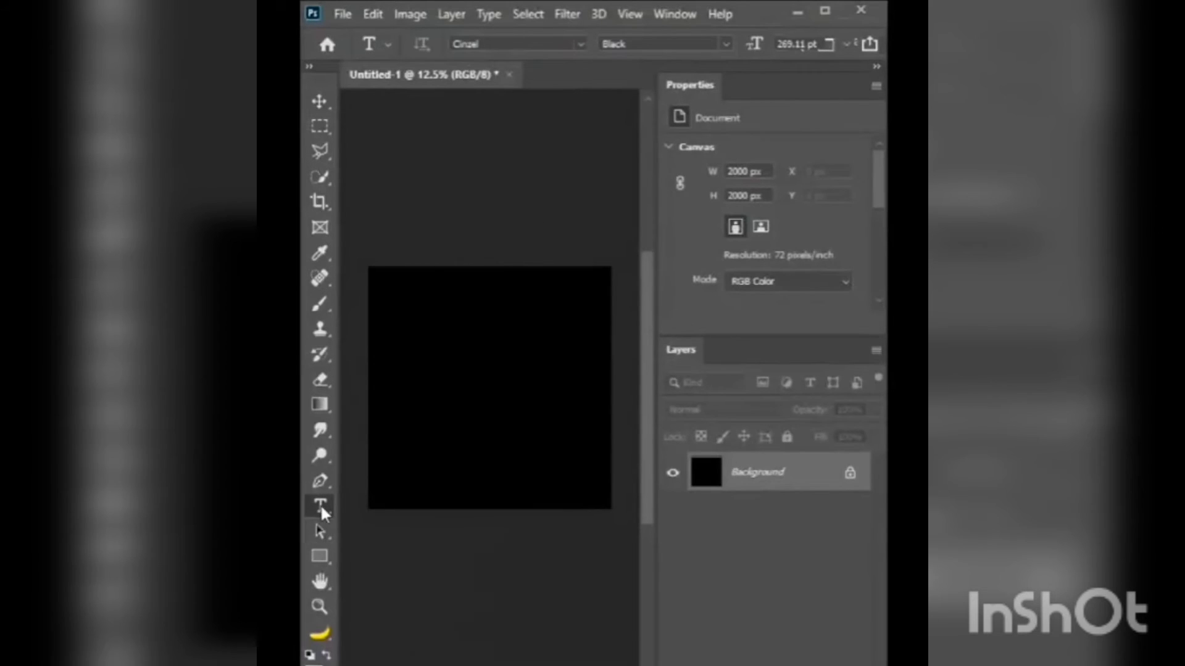
Step: Type GOLD on the canvas and enlarge it, centred
click(445, 377)
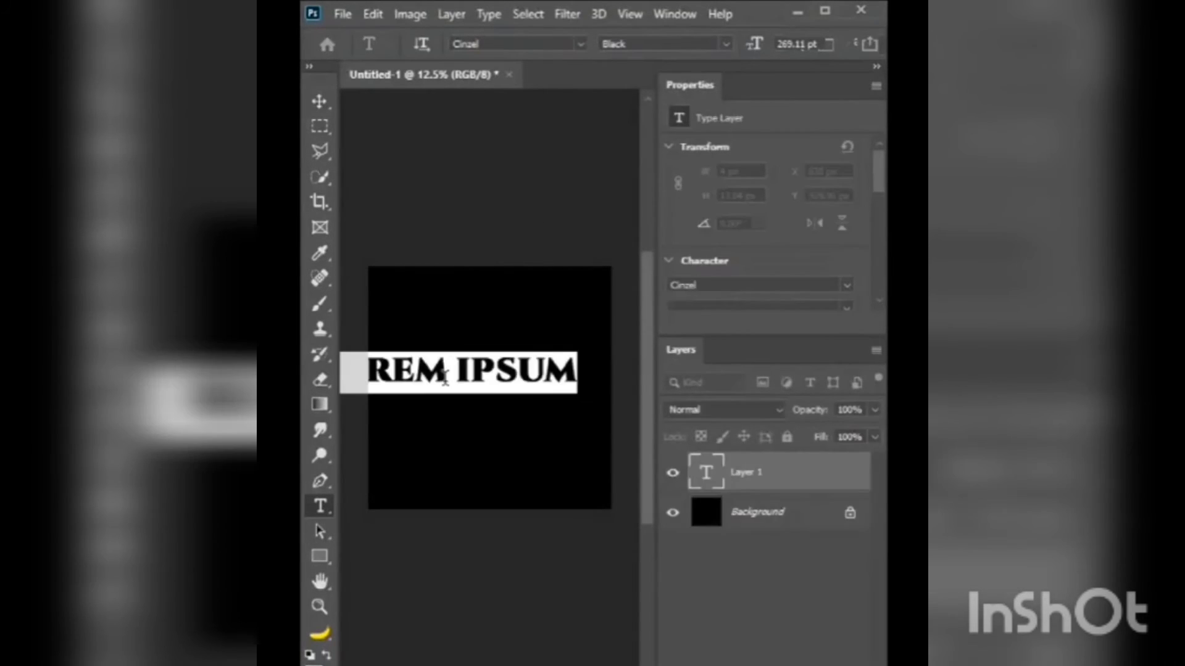
text(GOLD)
click(763, 474)
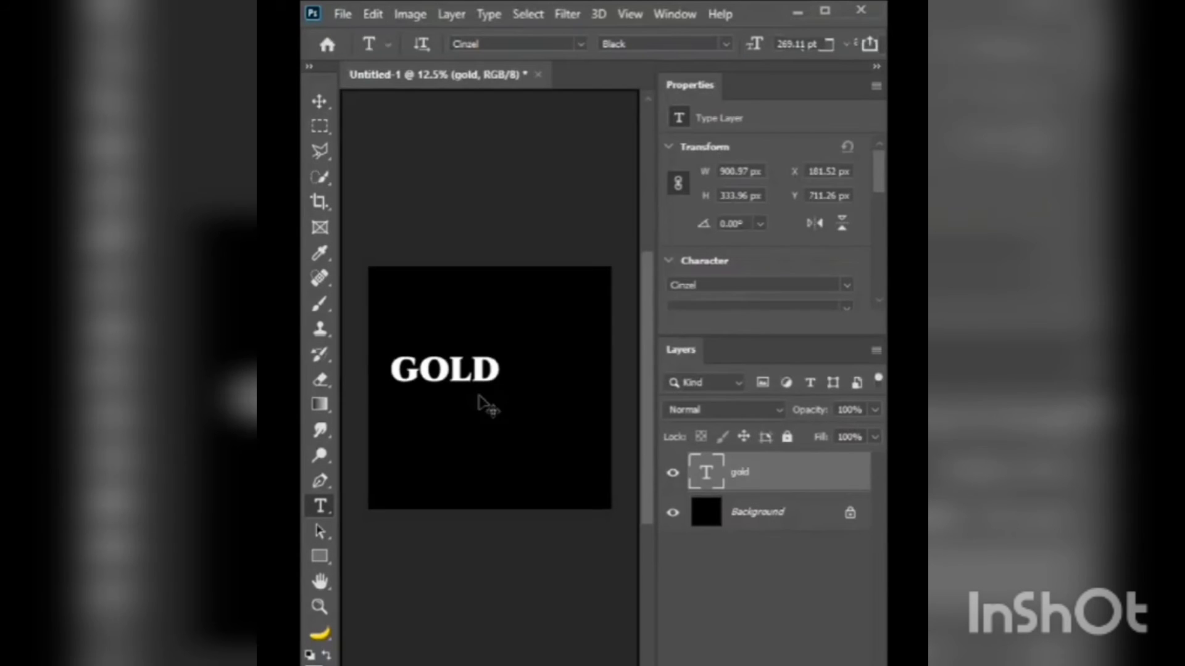
key(ctrl+t)
drag(744, 52, 765, 53)
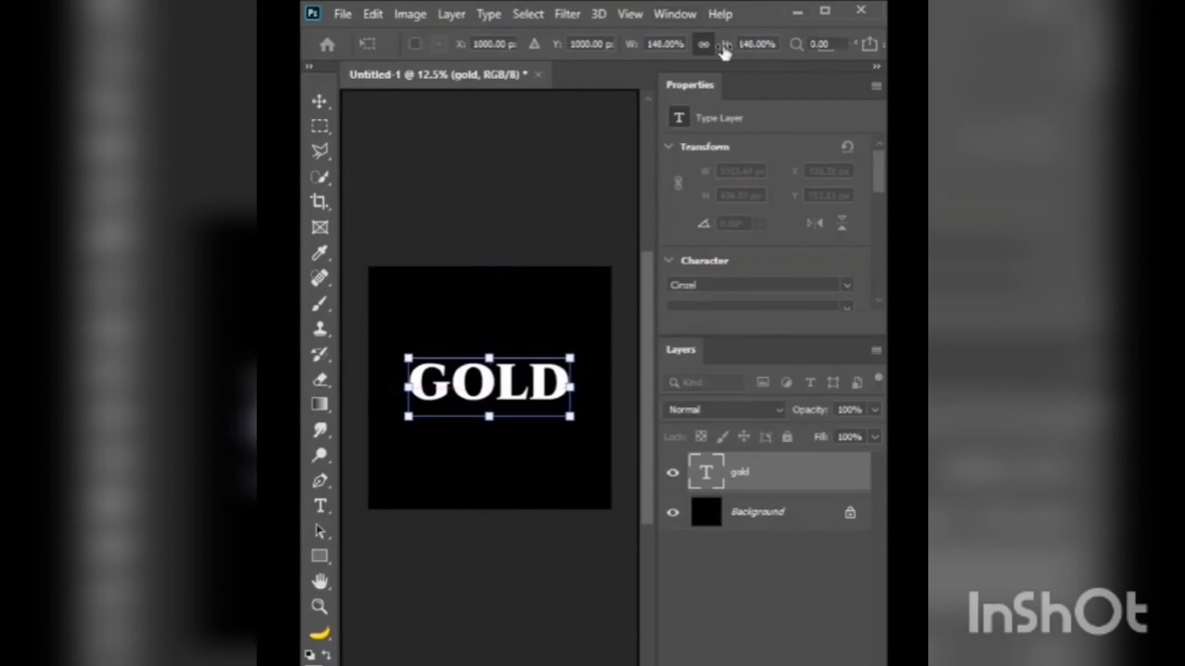
key(Return)
Step: Place the gold texture over GOLD, scale it to cover the text, and clip it inside
drag(531, 395, 556, 345)
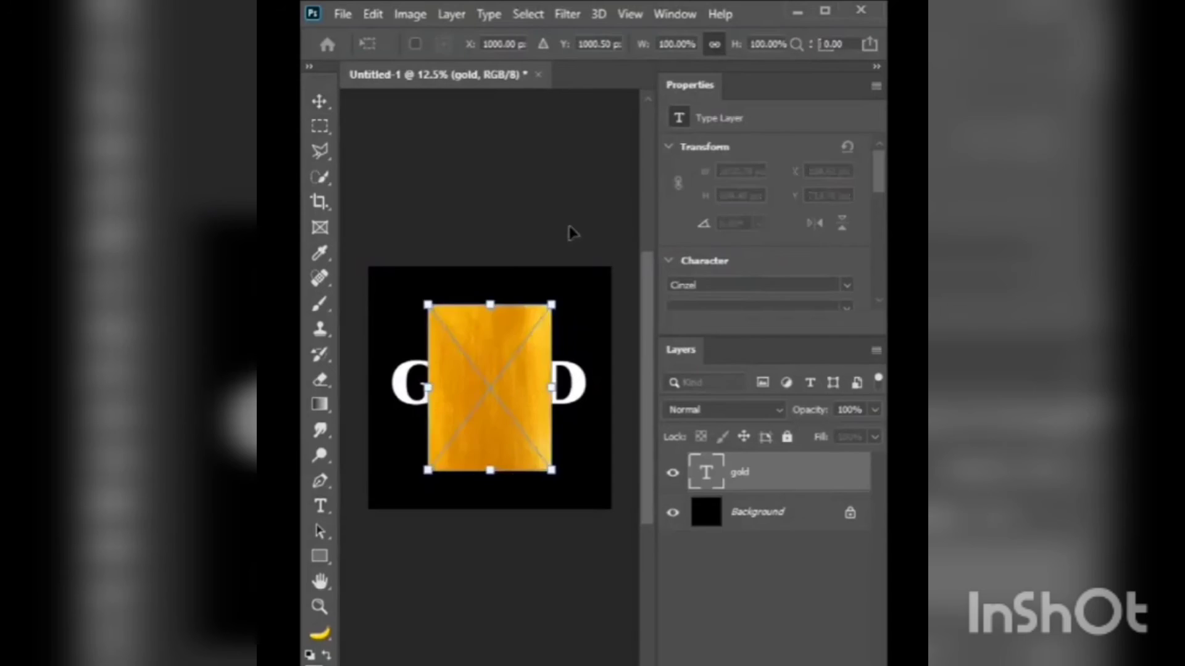
drag(569, 230, 635, 470)
drag(738, 44, 777, 61)
key(Return)
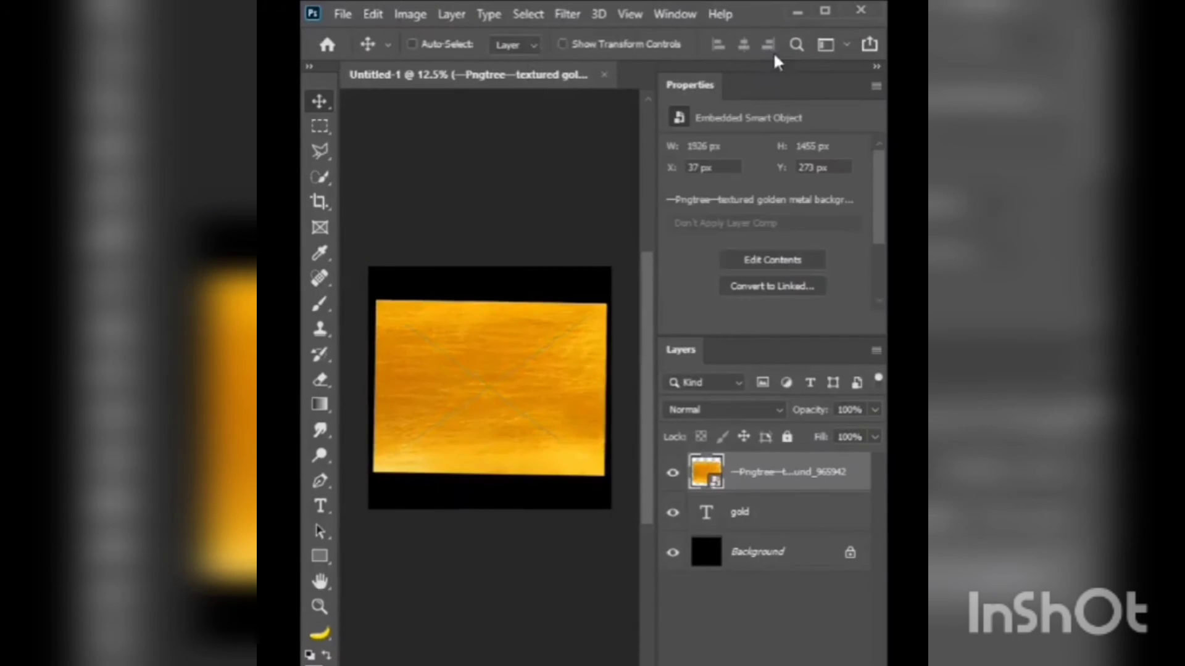
alt+click(760, 497)
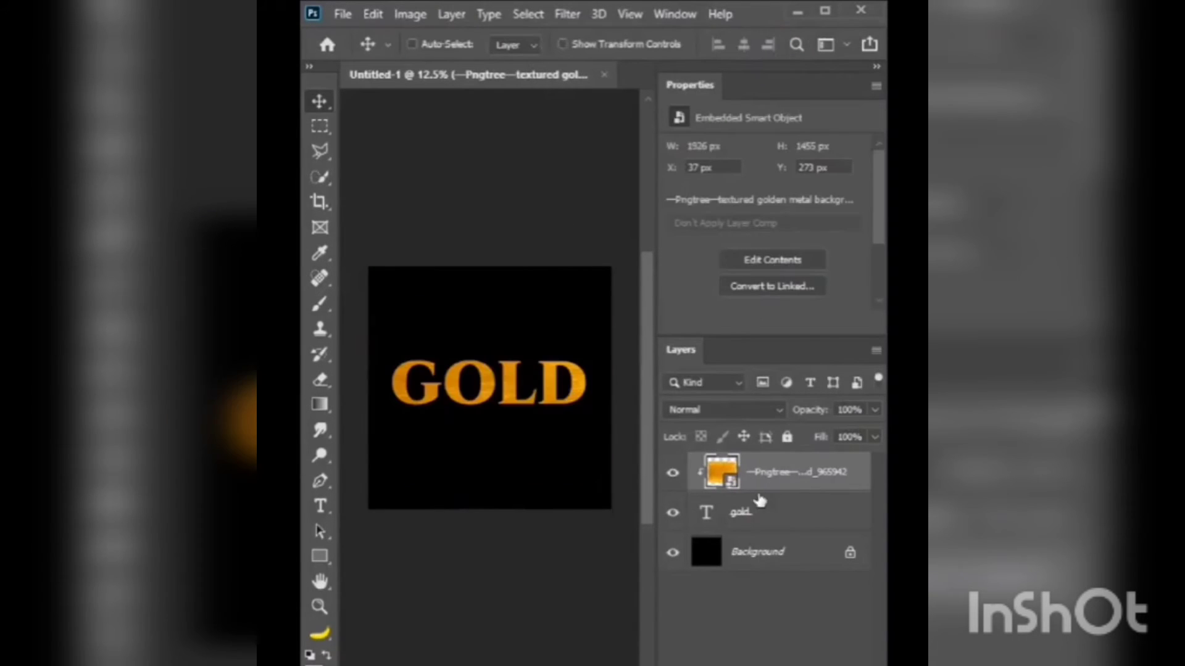
Step: Add a Chisel Hard Bevel & Emboss to the GOLD text layer and zoom in on it
double_click(707, 517)
key(Escape)
right_click(743, 531)
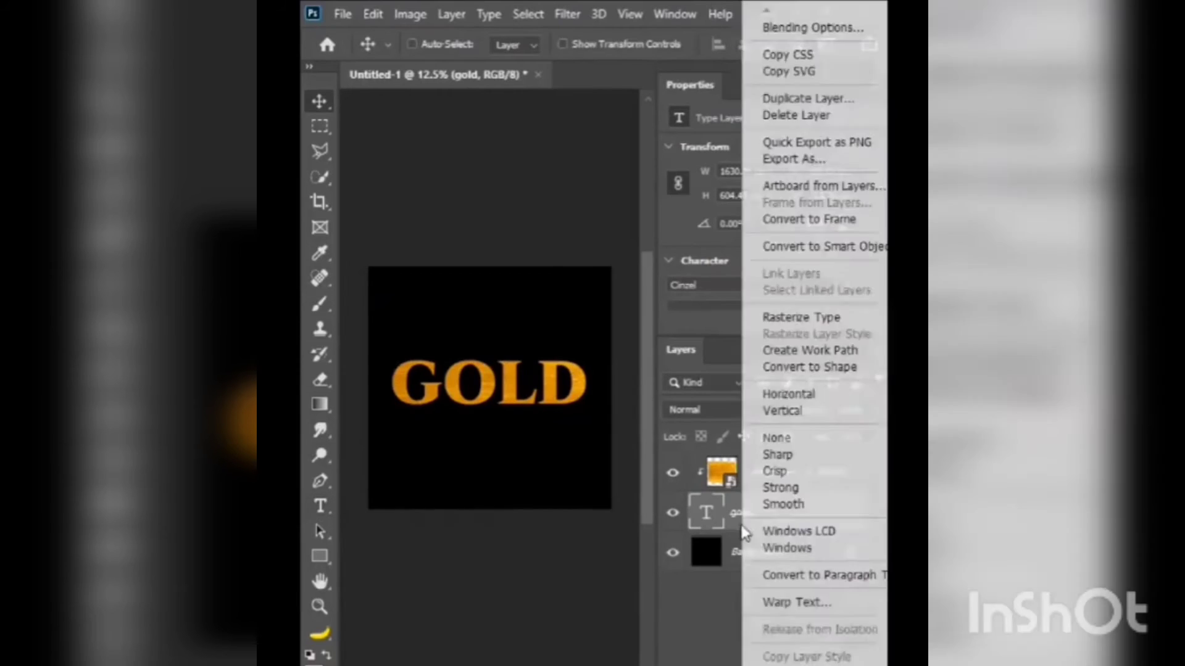
click(813, 27)
mouse_move(613, 146)
mouse_down()
mouse_move(545, 275)
mouse_move(327, 288)
mouse_up()
click(454, 348)
click(536, 369)
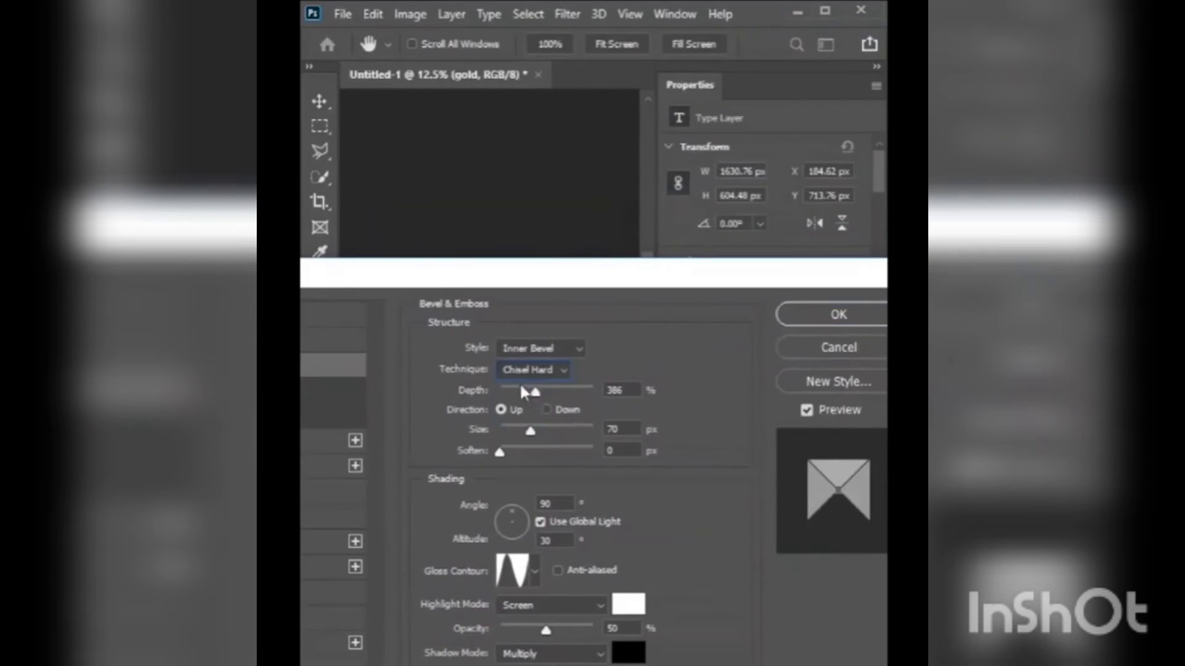
mouse_move(580, 266)
mouse_down()
mouse_move(580, 428)
mouse_move(493, 396)
mouse_up()
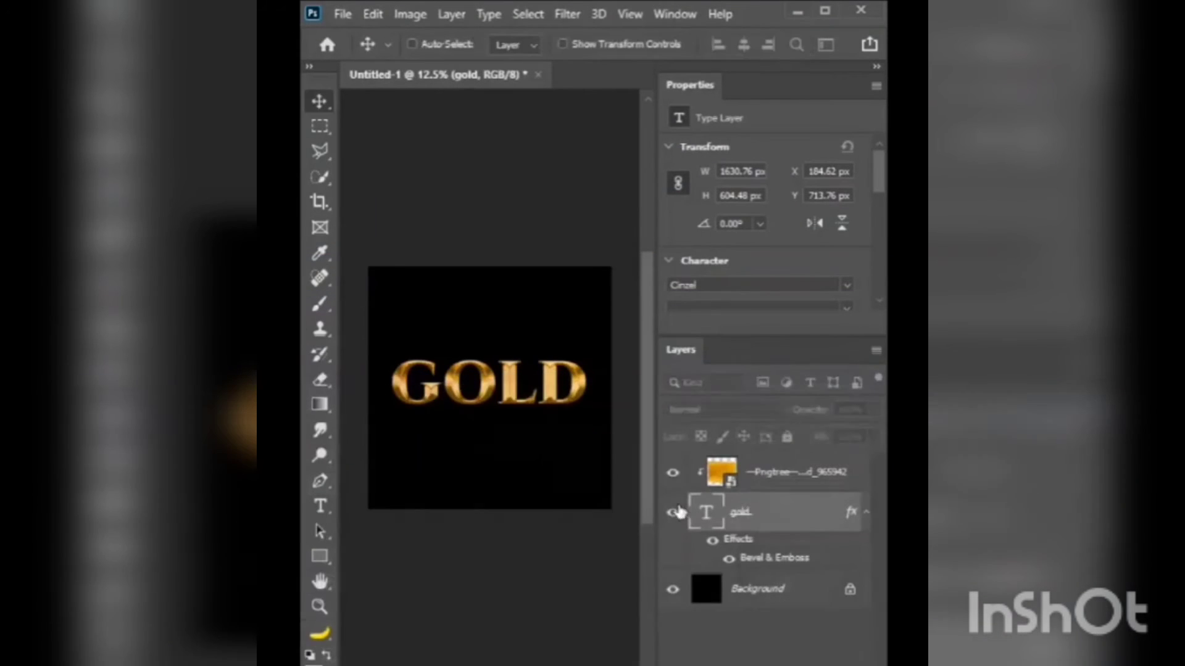
key(ctrl+plus)
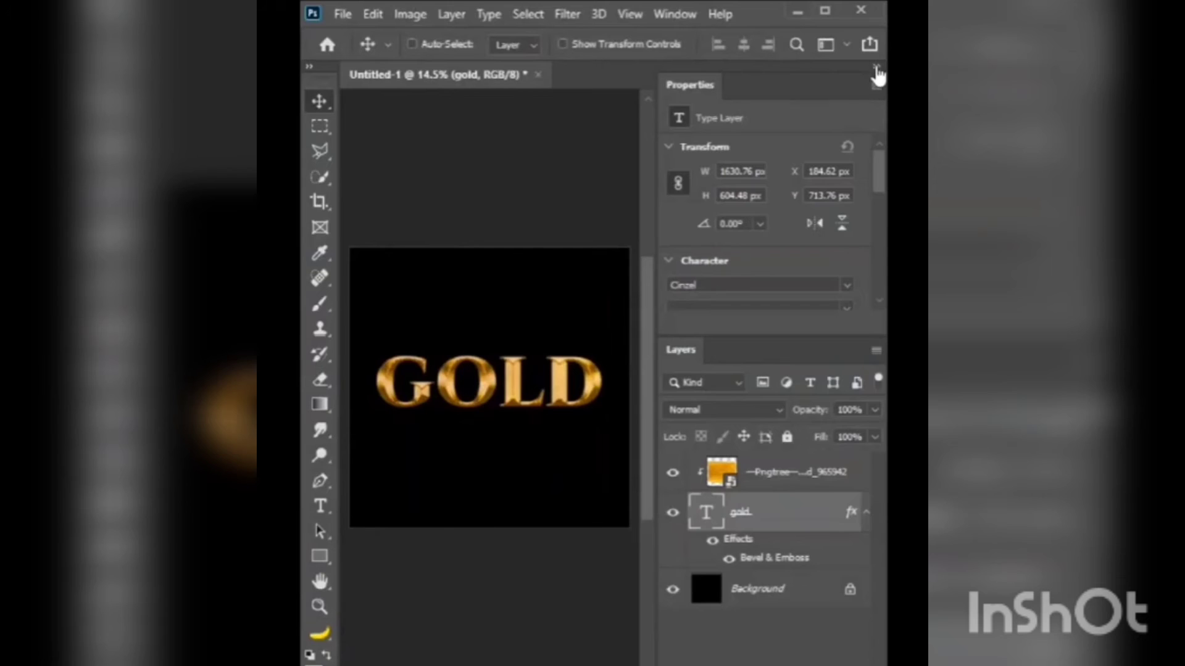
click(876, 68)
key(ctrl+plus)
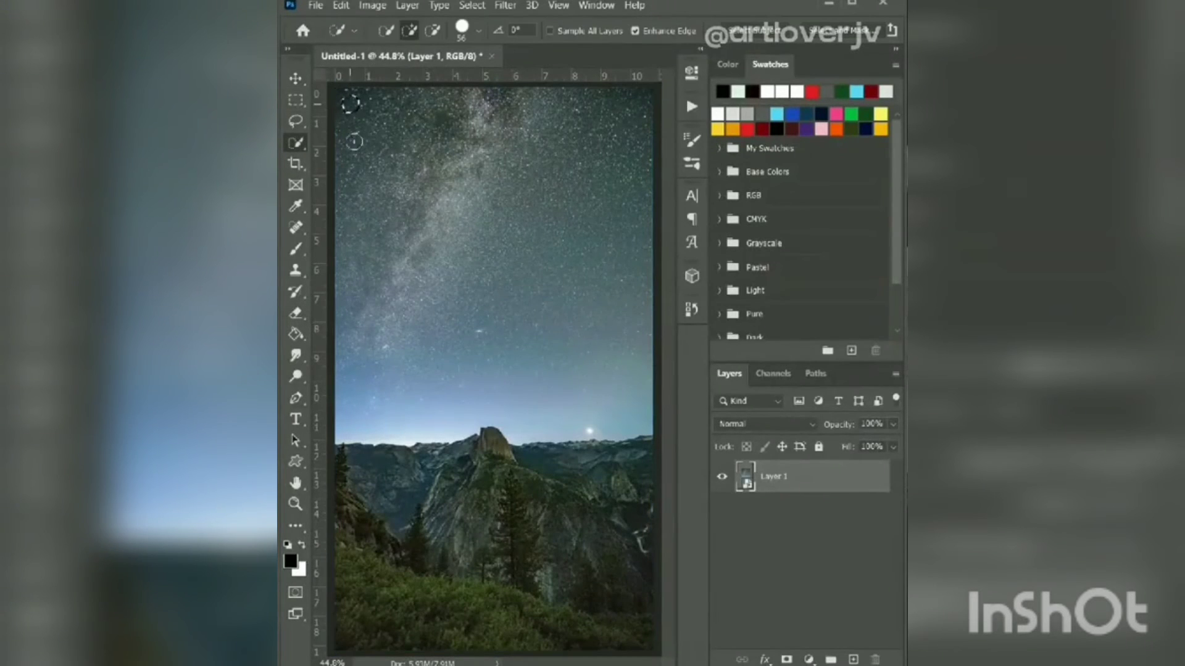
Step: Mask out the night sky and add a Curves adjustment brightening the mountains
drag(353, 141, 587, 347)
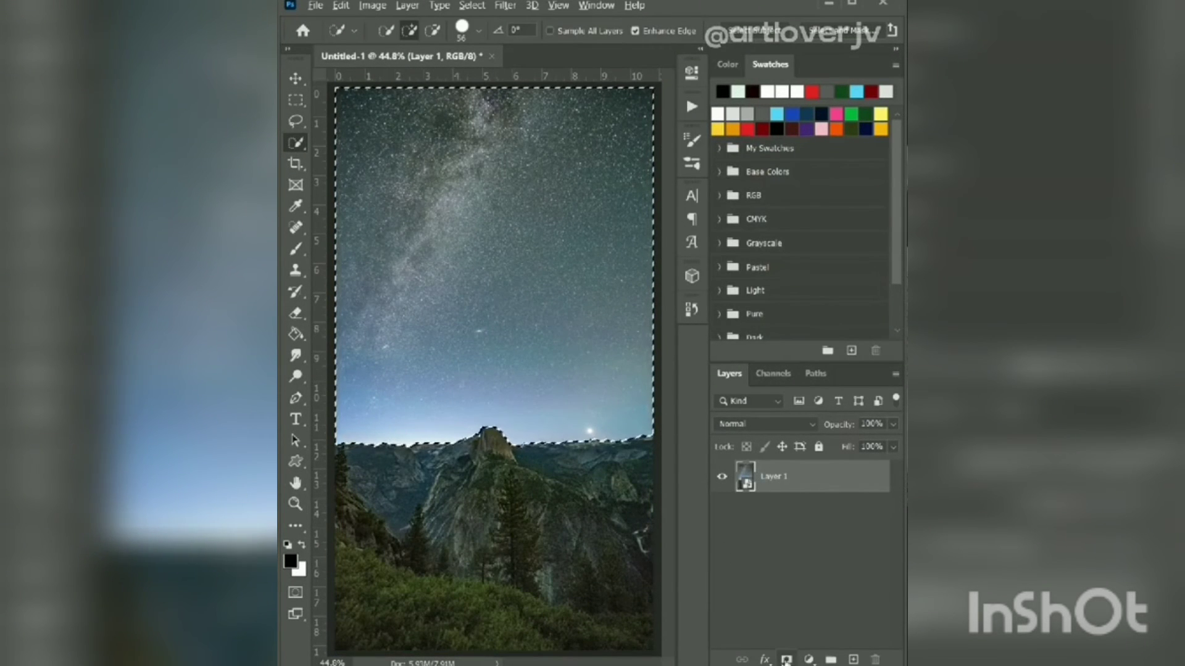
alt+click(786, 660)
click(808, 660)
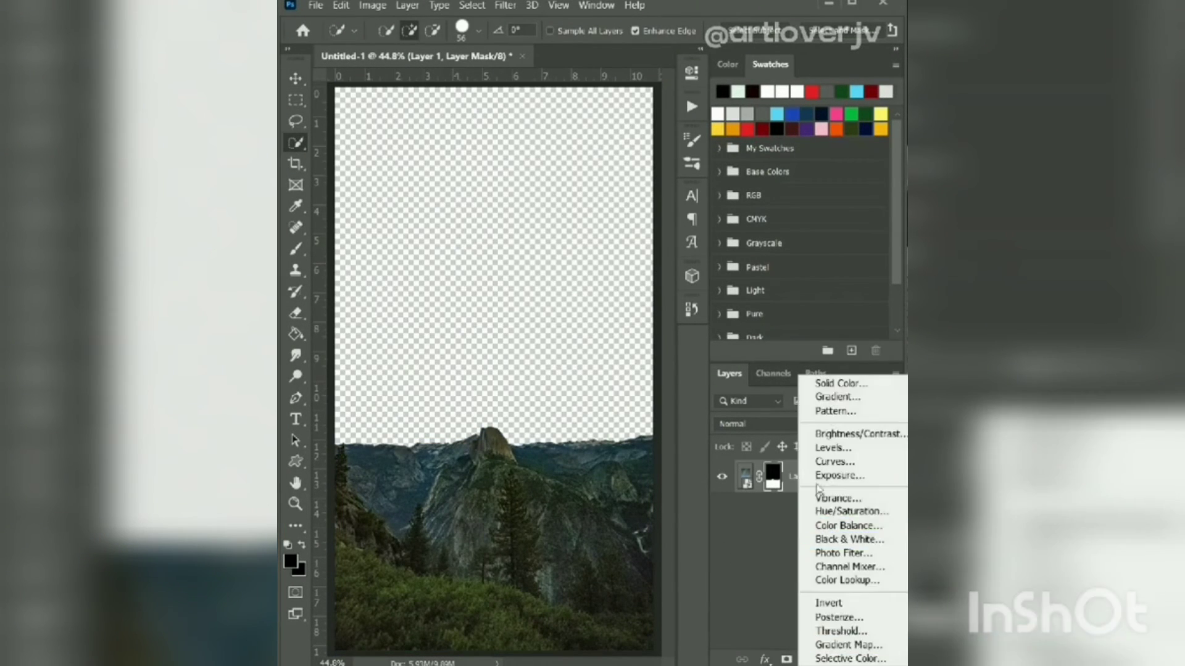
click(833, 461)
drag(634, 168, 619, 161)
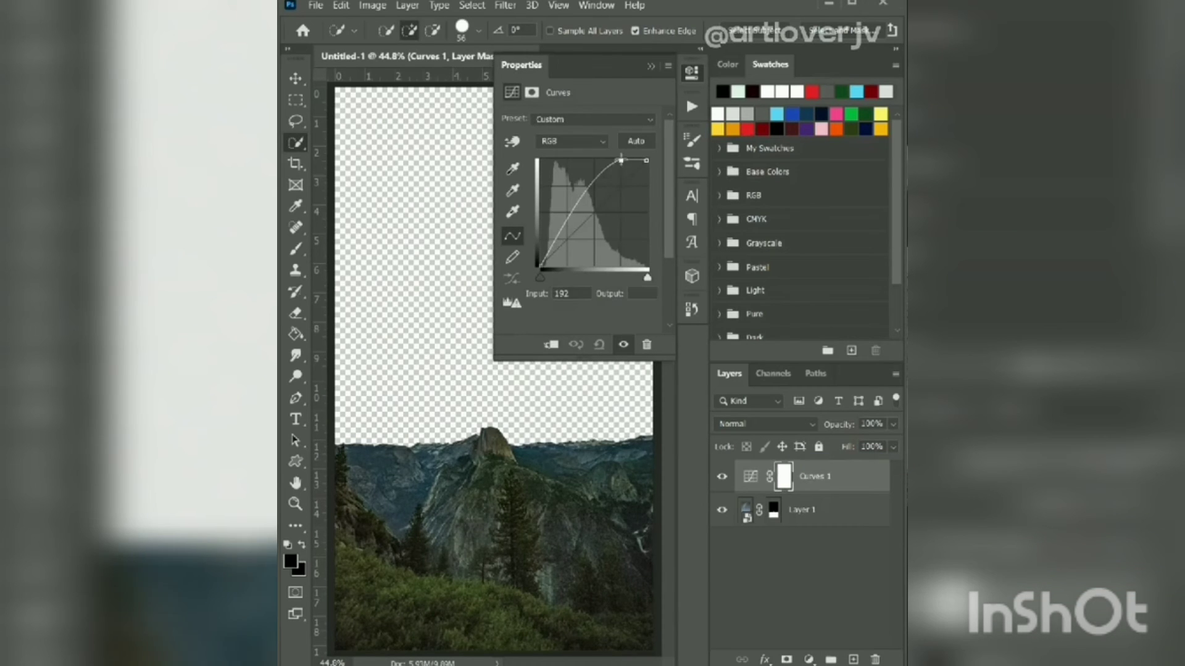
click(590, 178)
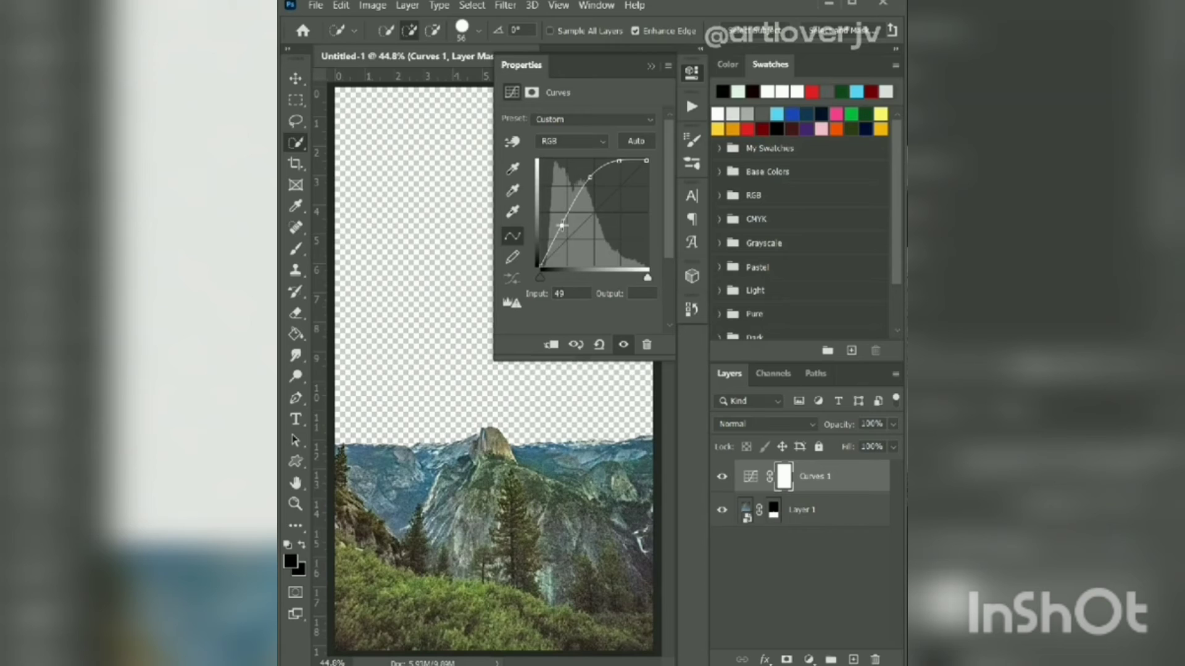
drag(562, 226, 562, 224)
click(651, 66)
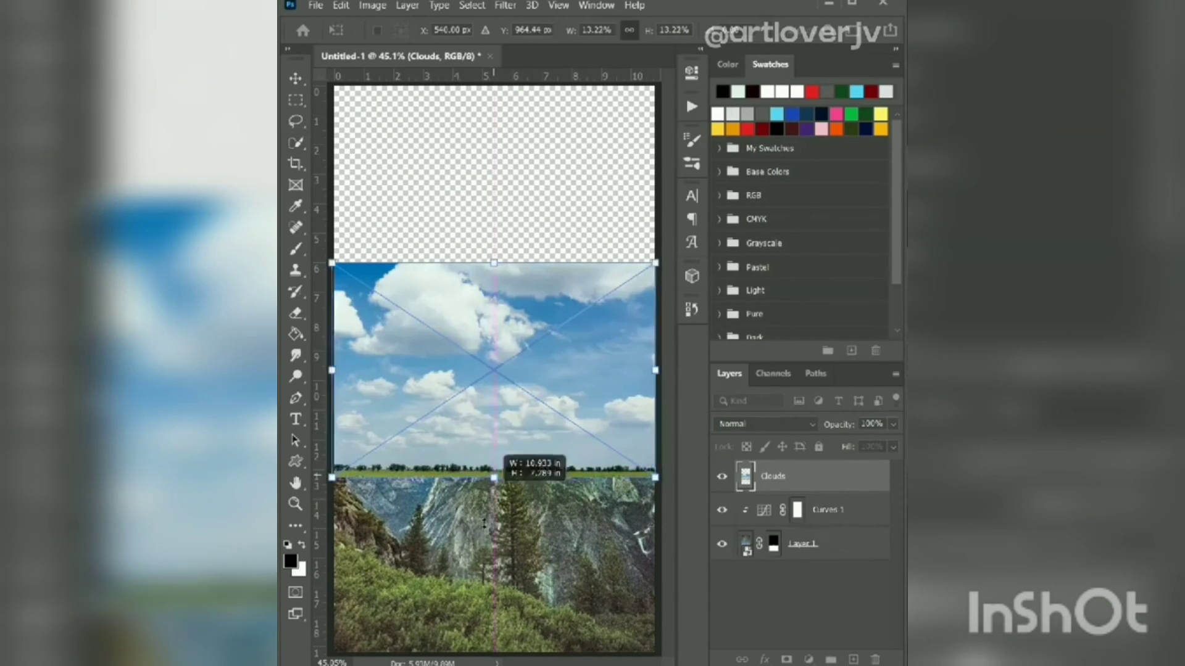
Step: Stretch the Clouds image over the sky and add a Crisp_Warm Color Lookup at 57% opacity
drag(484, 523, 494, 530)
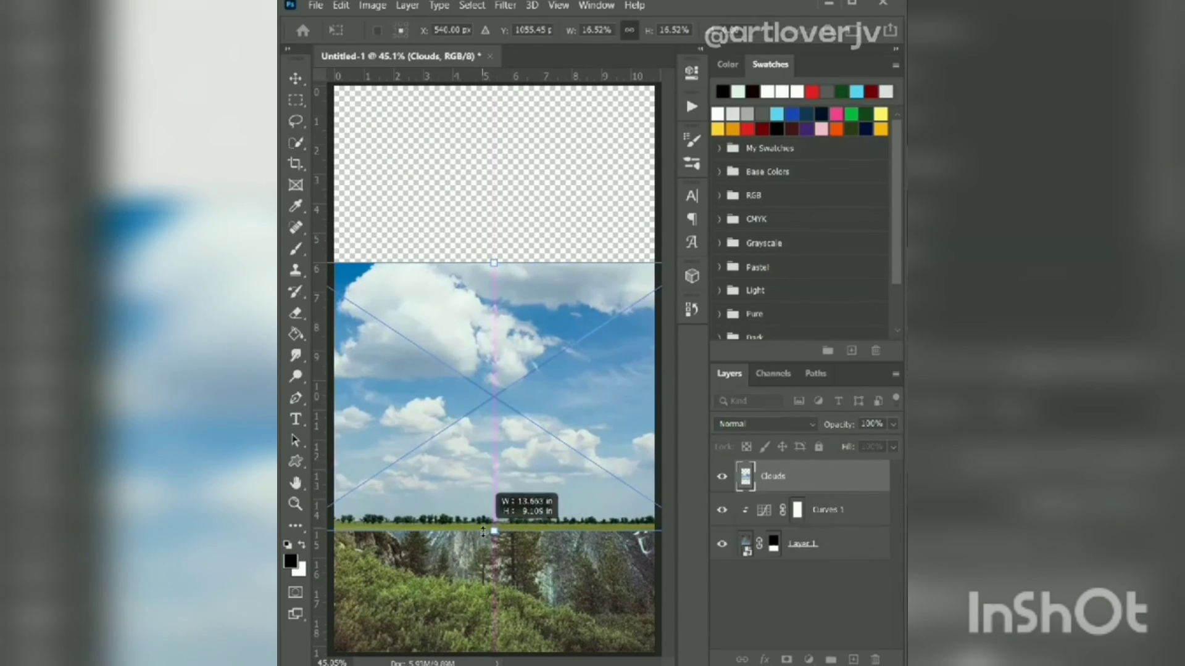
drag(493, 263, 493, 86)
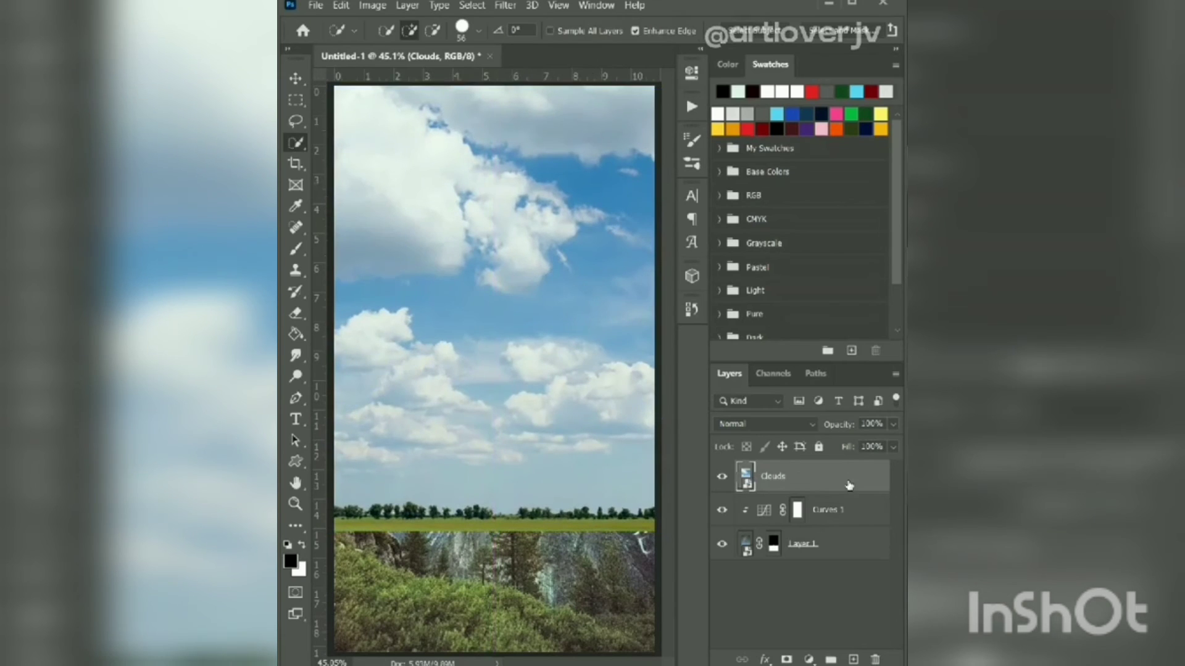
click(808, 660)
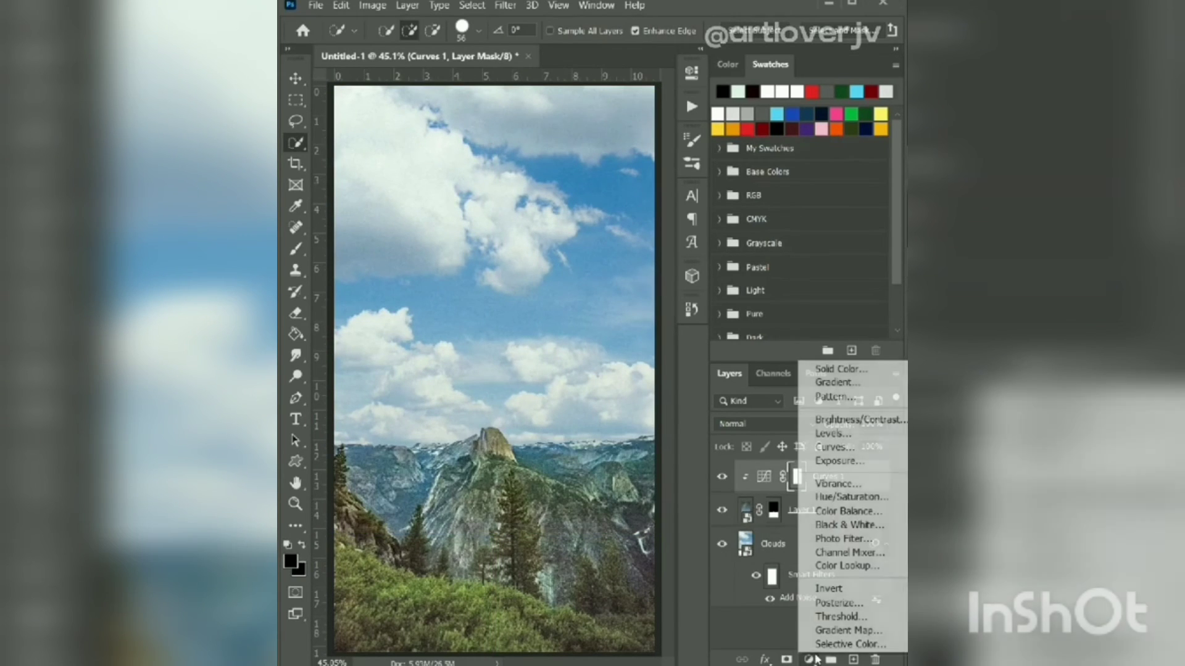
click(846, 563)
click(591, 119)
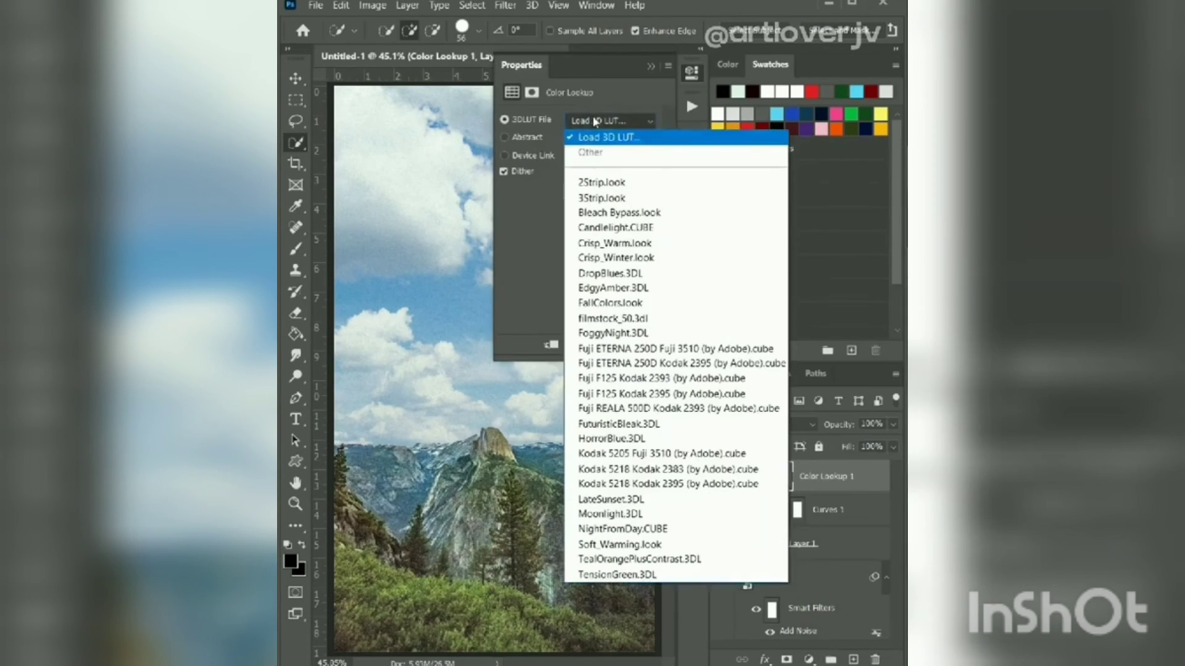
click(607, 246)
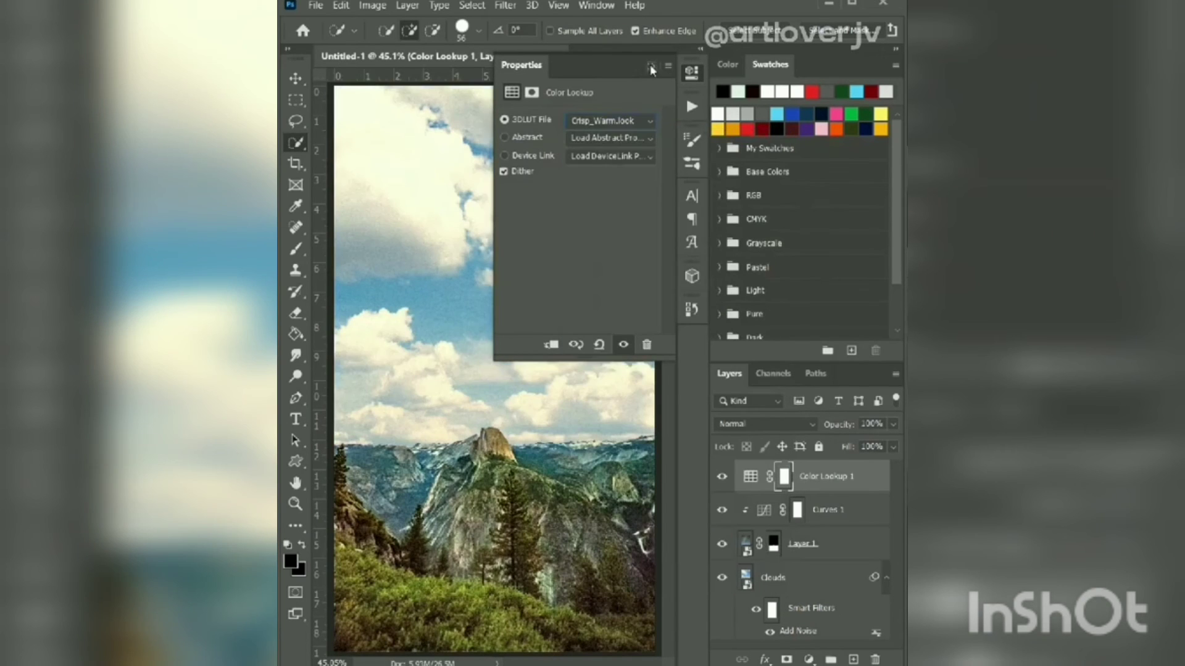
click(893, 424)
drag(895, 442, 860, 443)
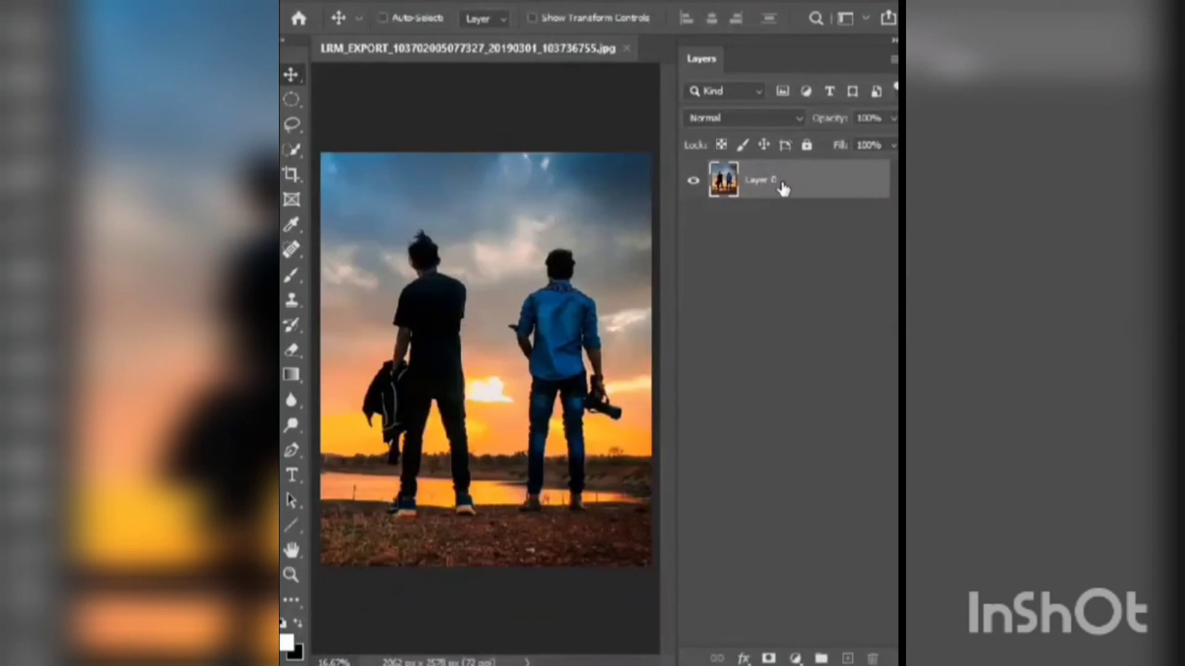
Step: Duplicate the photo layer, lasso the right-hand man, and content-aware fill him away
key(ctrl+j)
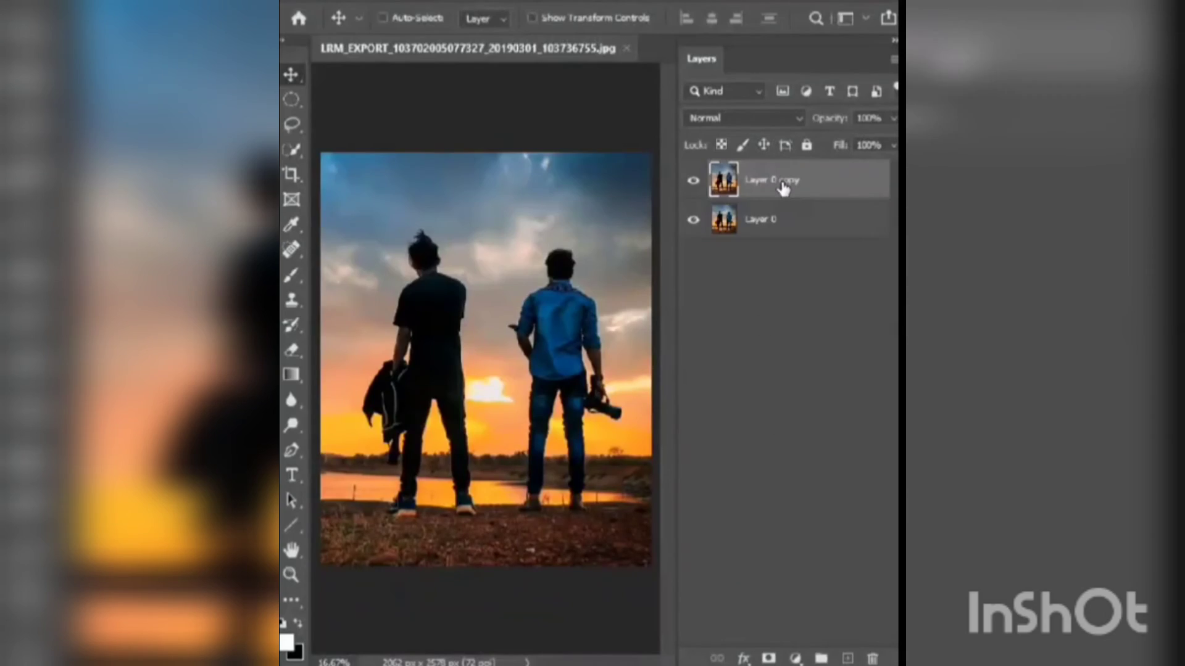
key(l)
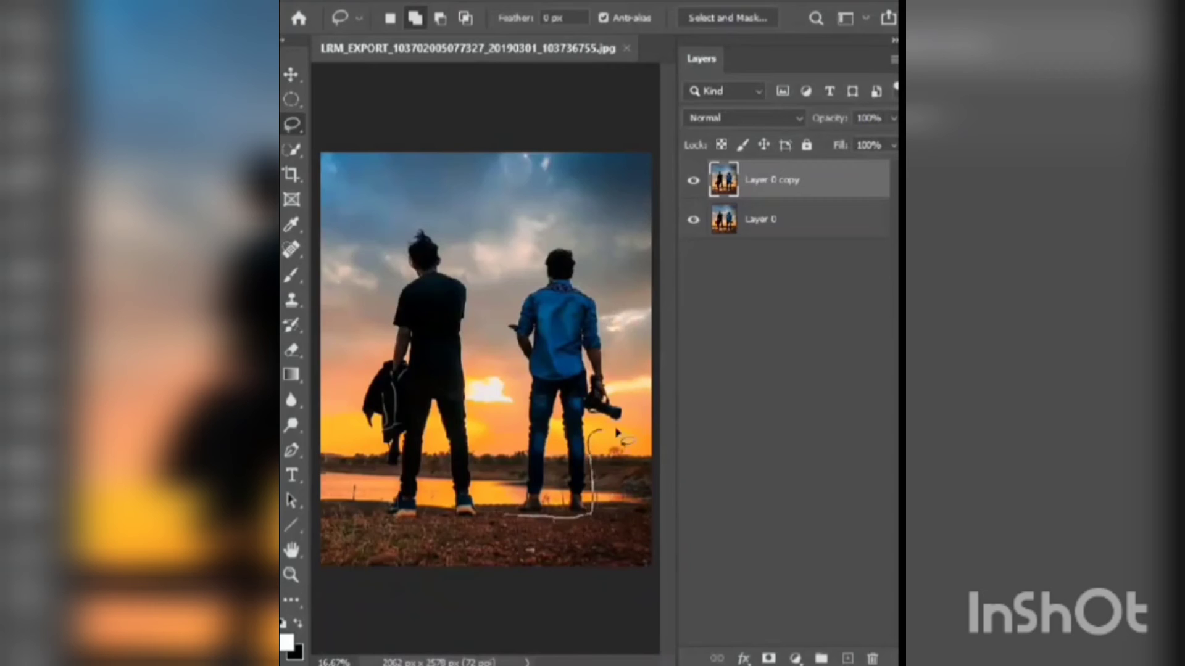
drag(498, 506, 498, 508)
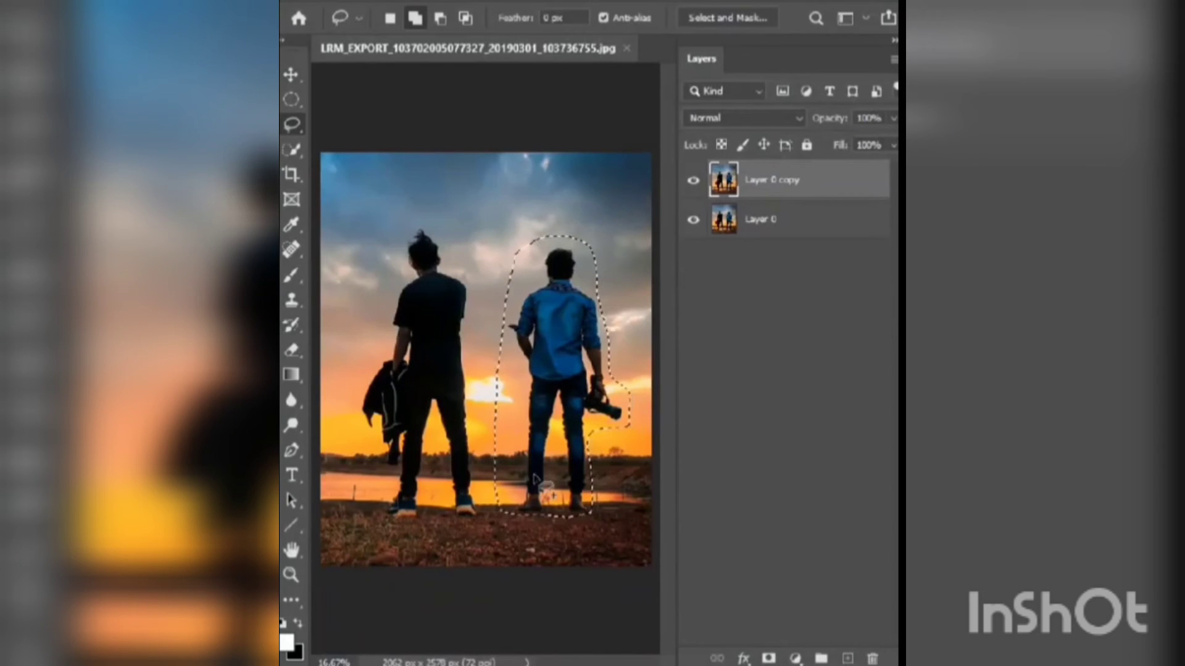
key(shift+F5)
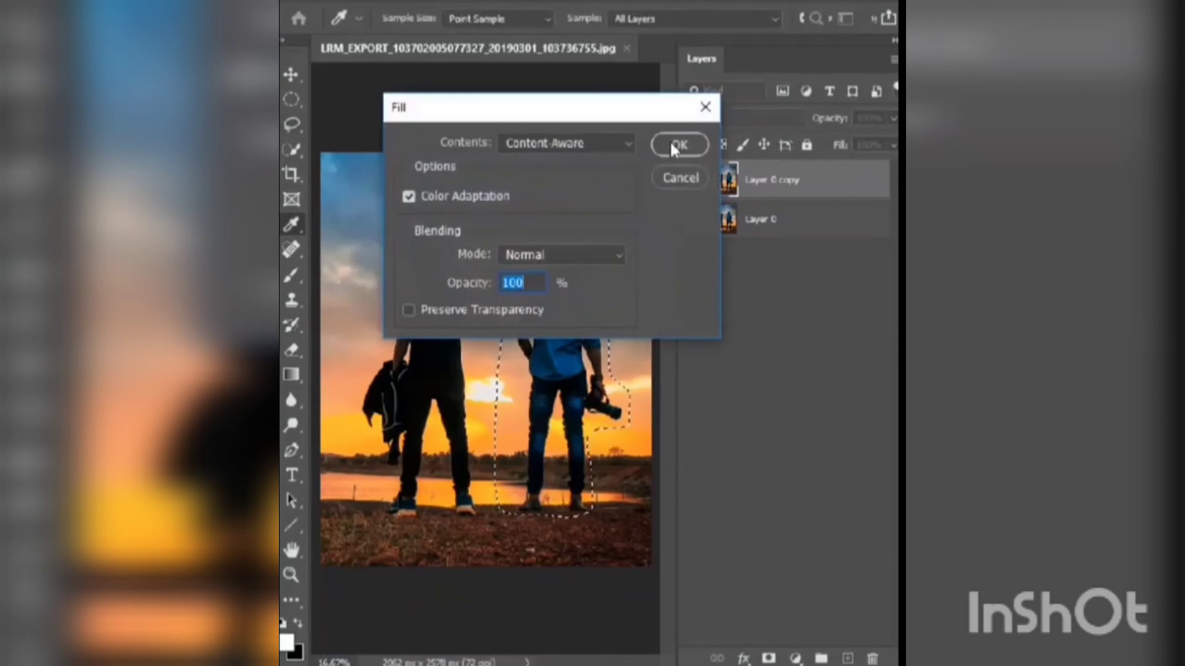
click(677, 146)
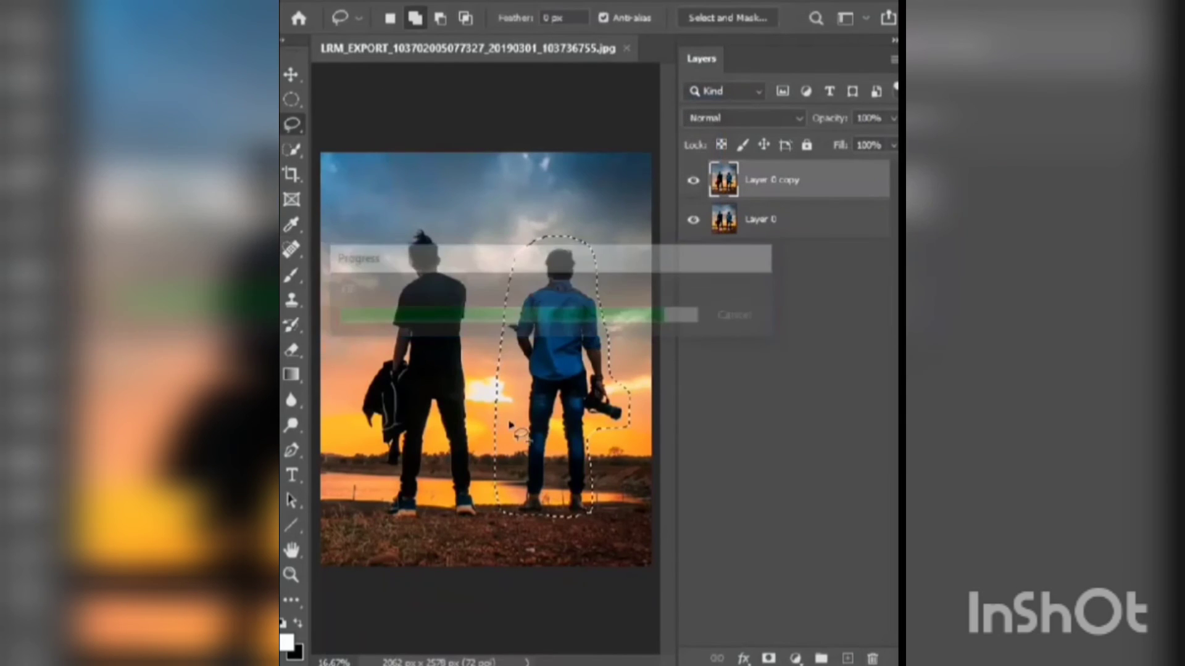
key(ctrl+d)
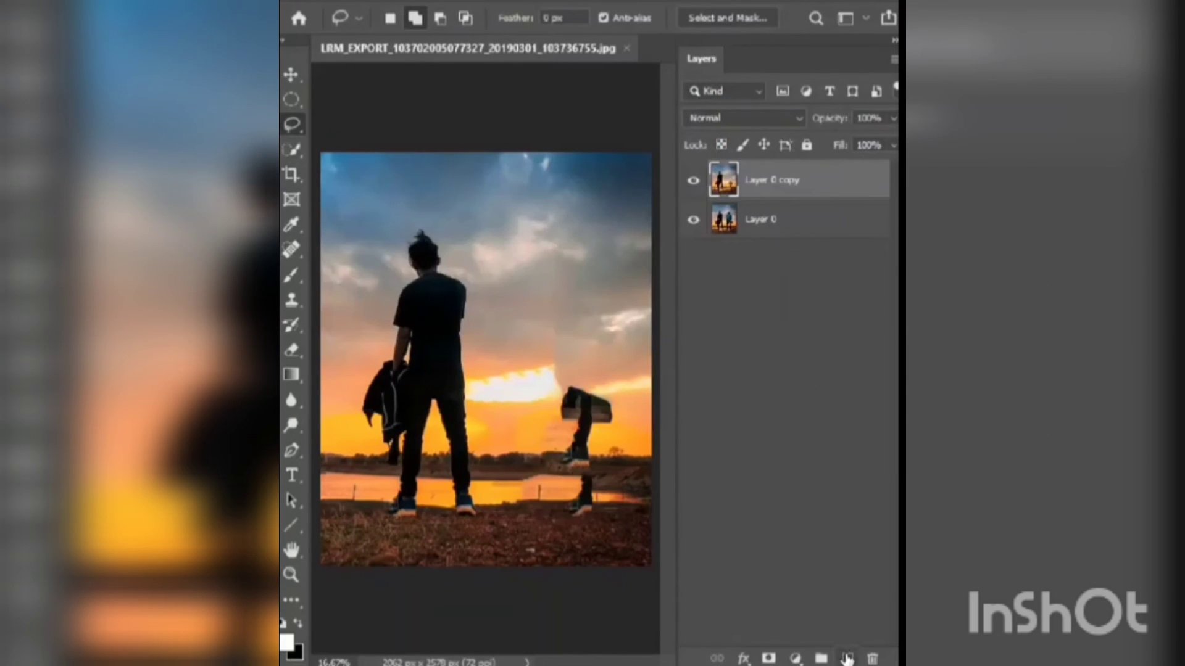
Step: On a new layer, clone nearby sky and horizon scenery over the remaining figure traces
click(847, 659)
click(291, 300)
right_click(291, 300)
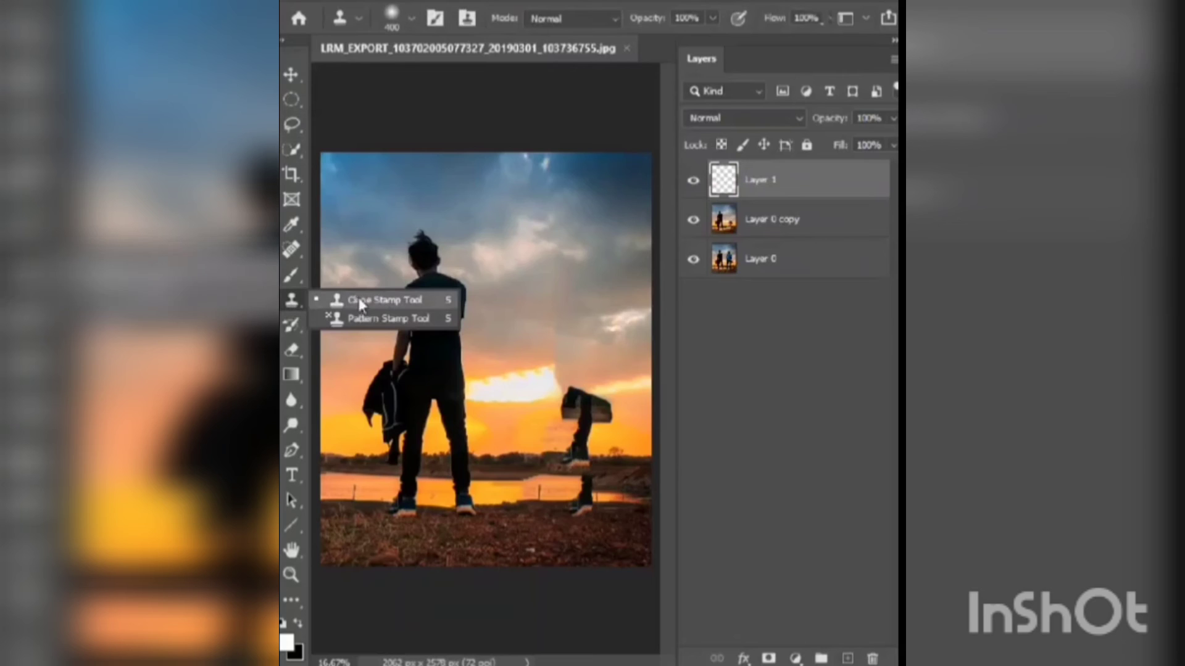
click(376, 295)
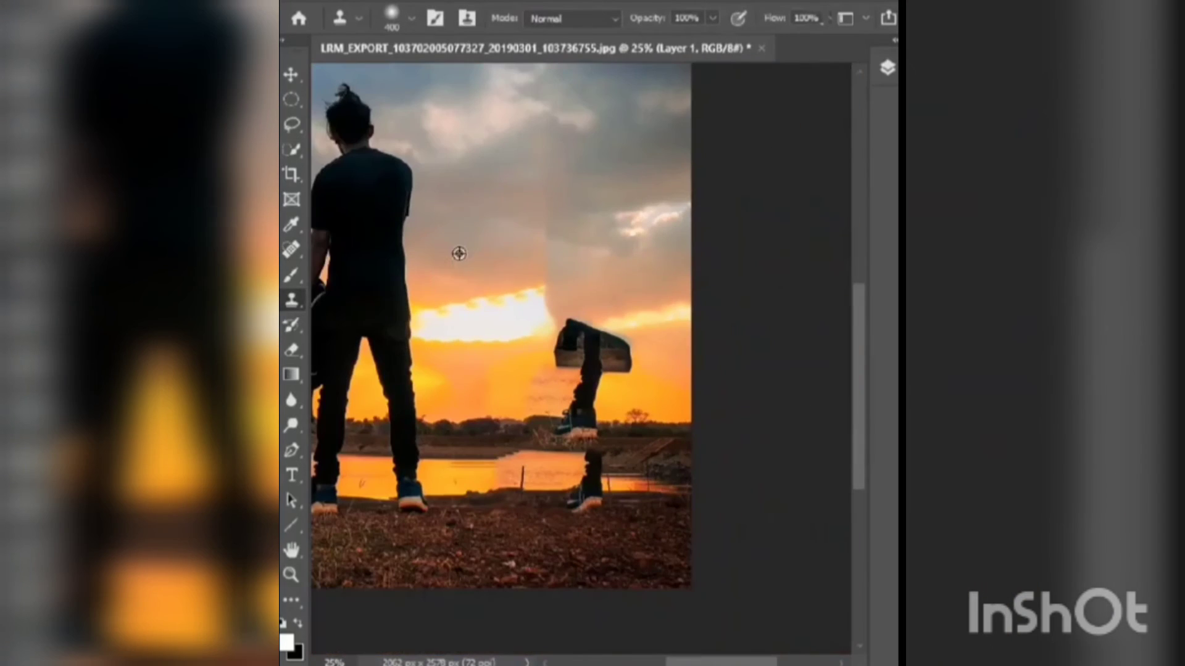
alt+click(438, 286)
key(bracketright)
key(bracketright)
mouse_move(603, 312)
mouse_down()
mouse_move(646, 383)
mouse_move(513, 370)
mouse_up()
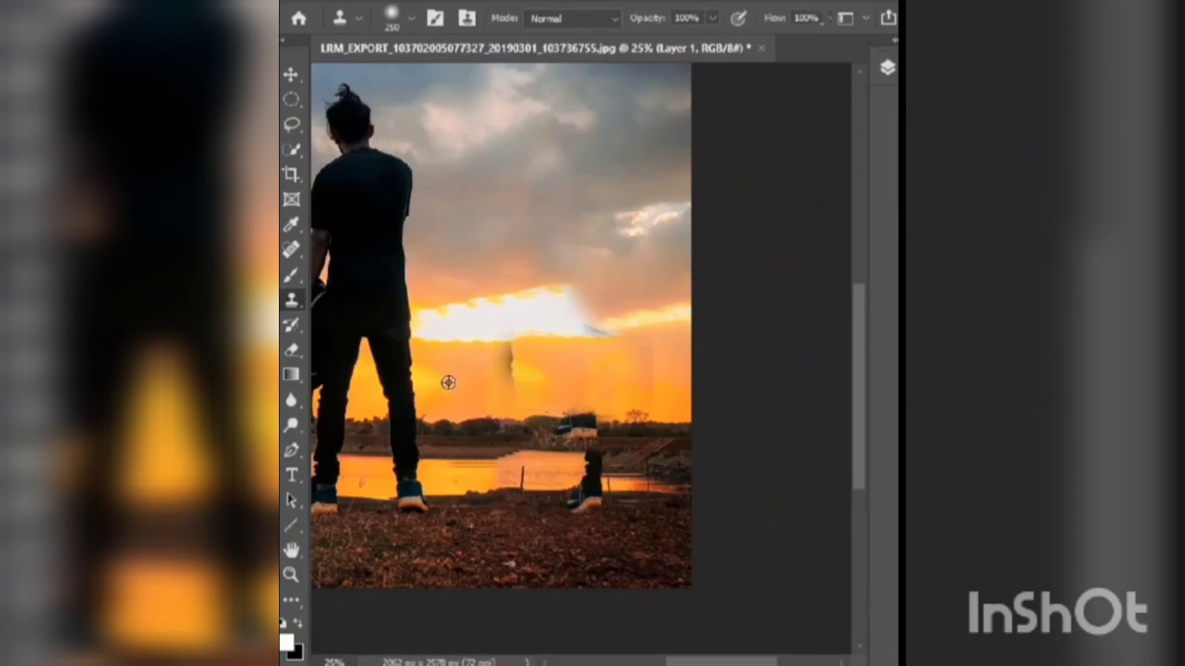
alt+click(495, 434)
key(bracketleft)
key(bracketleft)
key(bracketleft)
drag(552, 431, 624, 434)
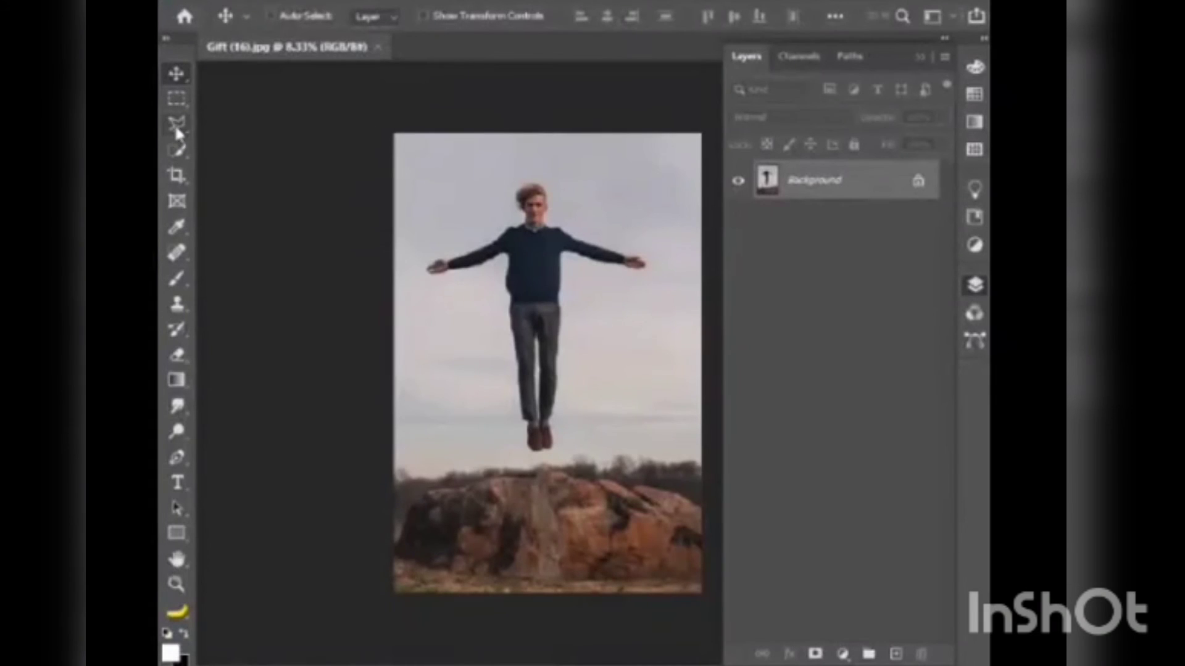
Step: Select the floating man and refine the selection in Select and Mask with Shift Edge 0
right_click(177, 147)
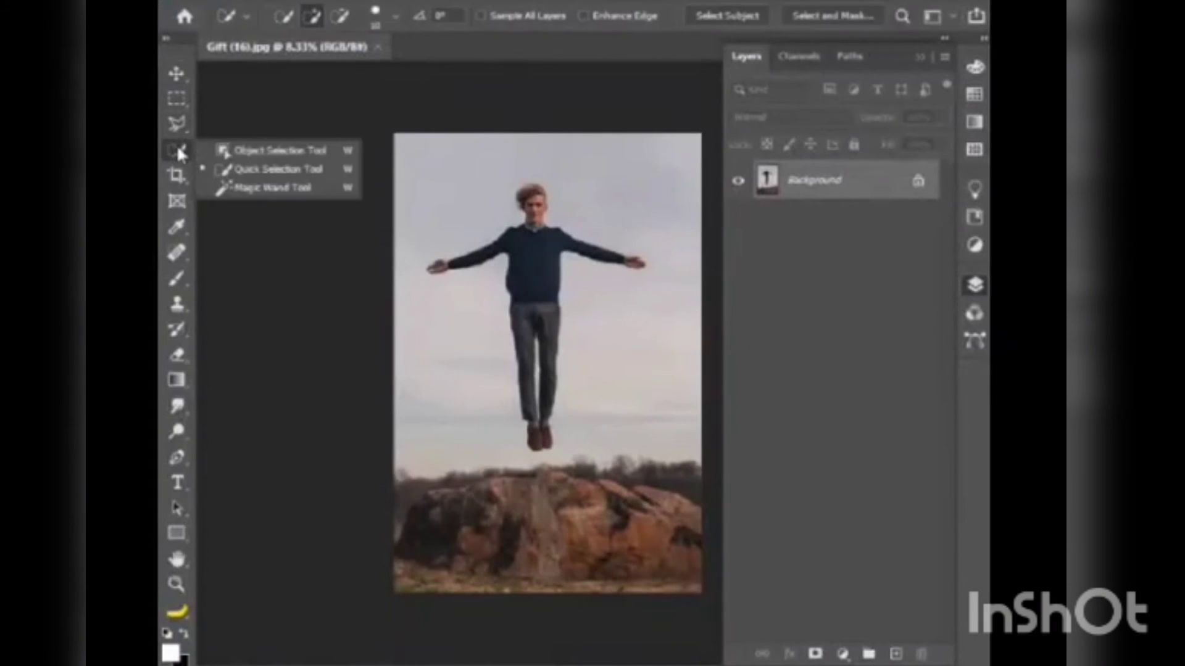
click(250, 166)
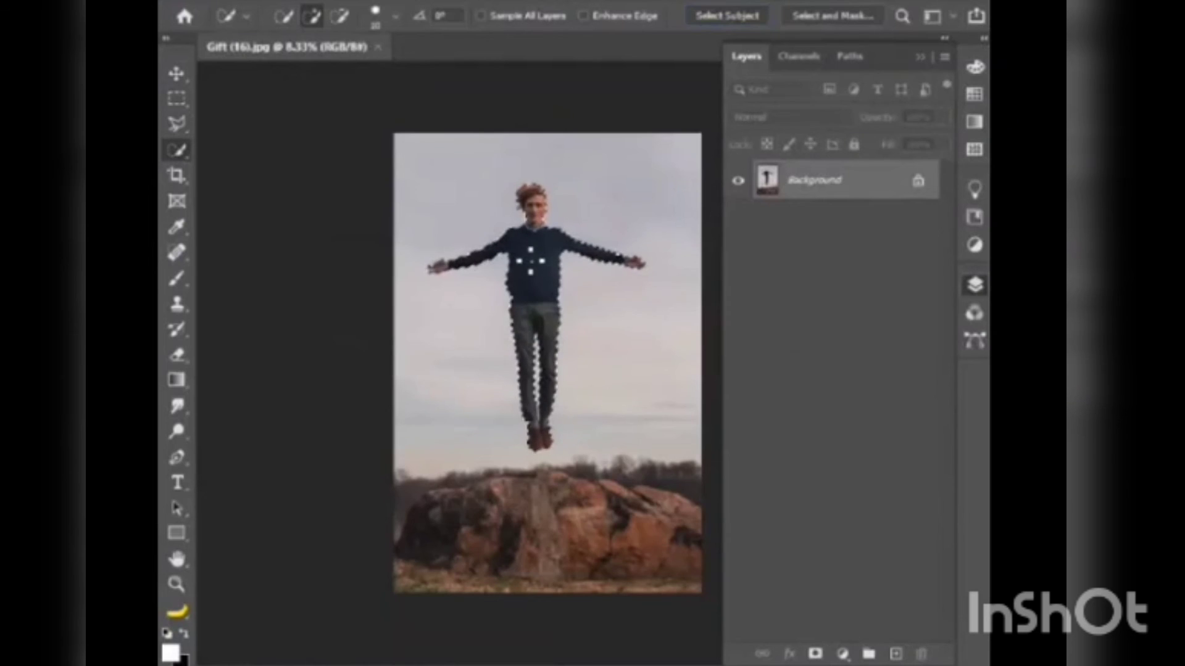
key(l)
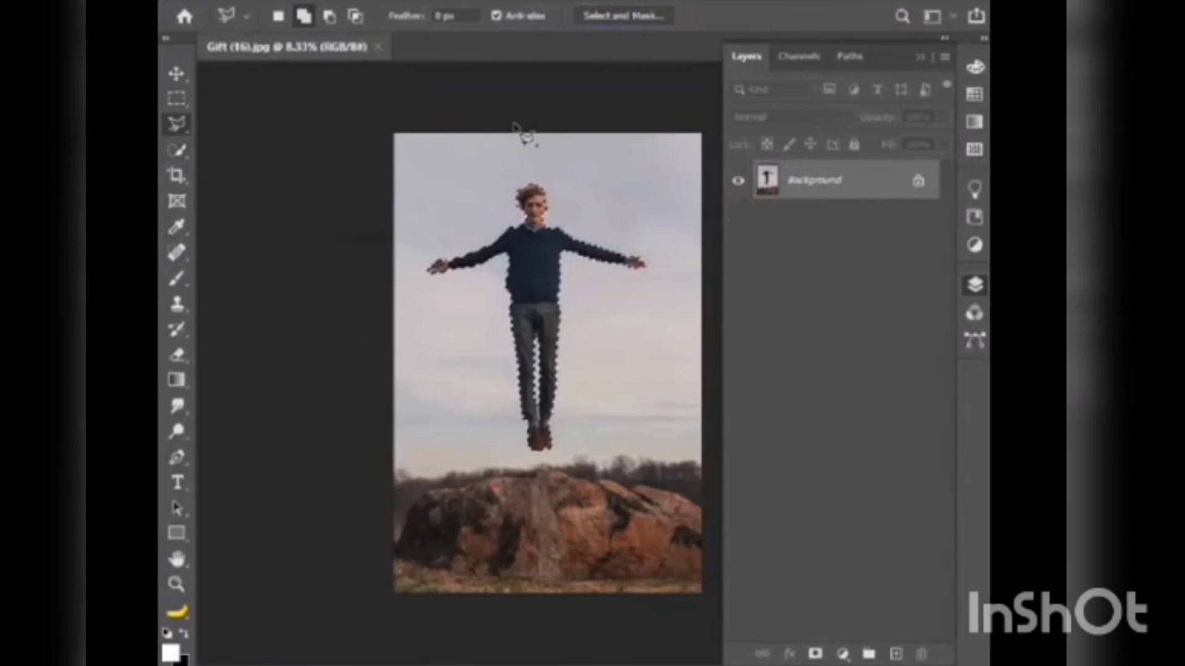
click(623, 15)
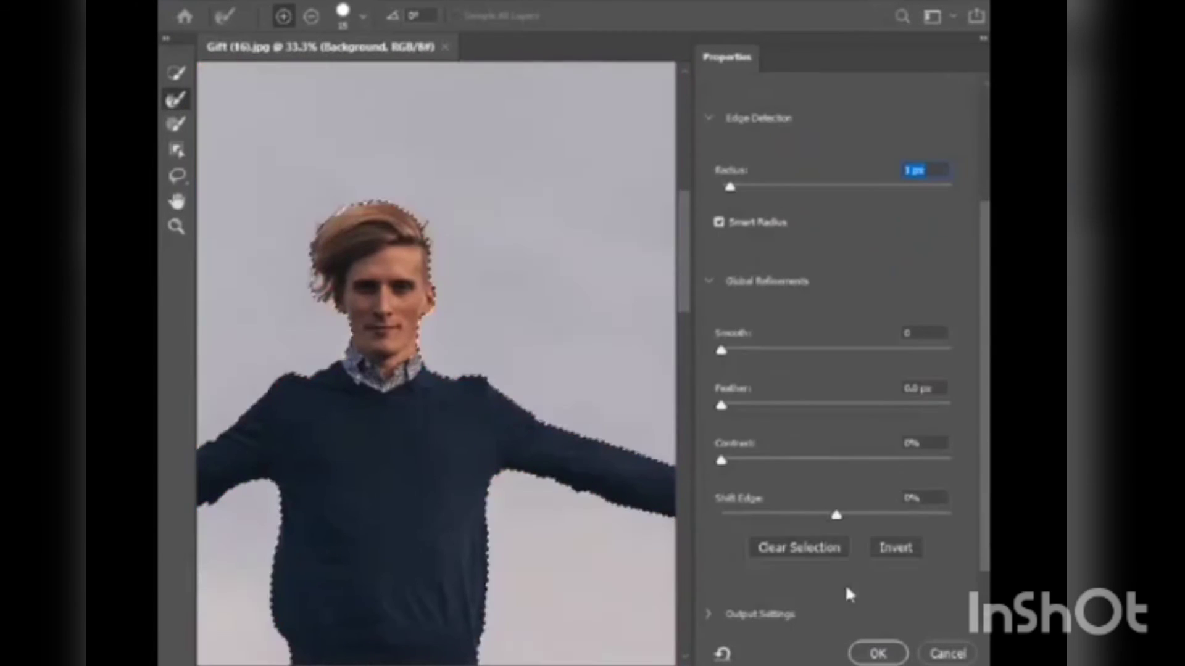
text(0)
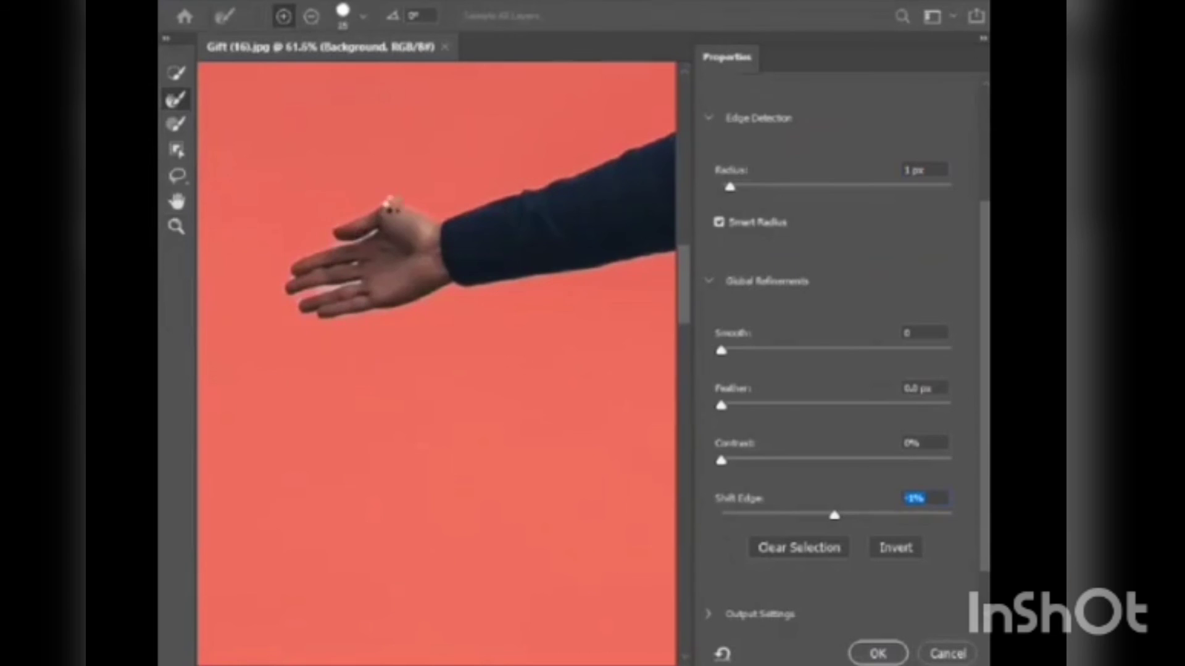
key(ctrl+0)
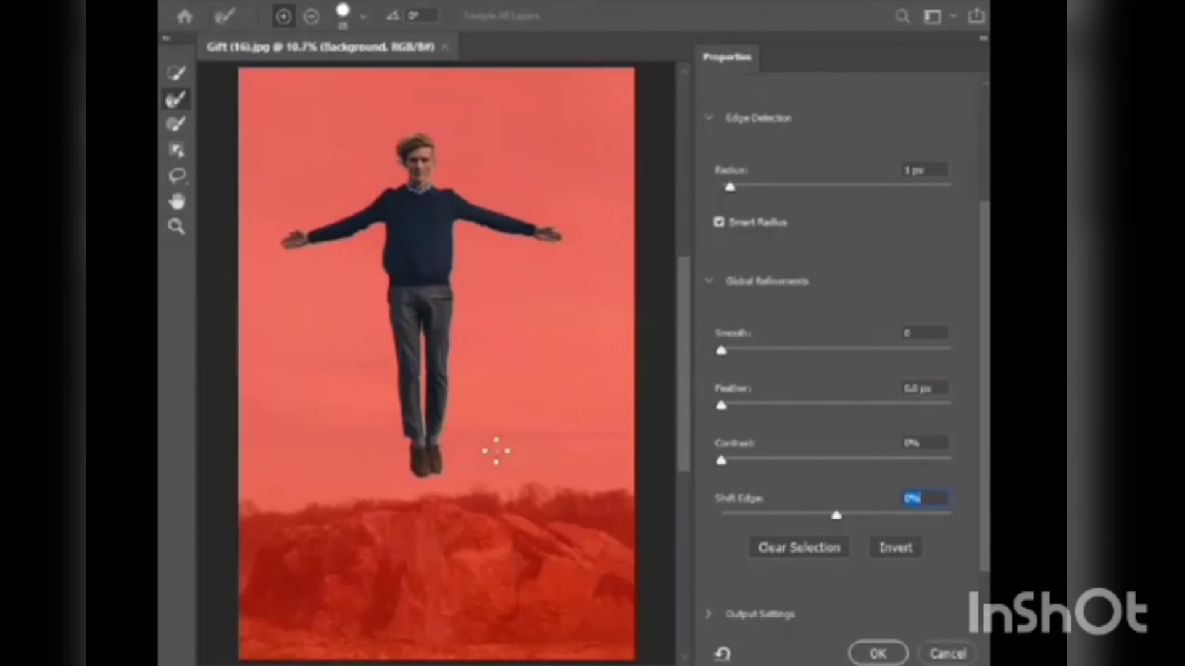
click(882, 654)
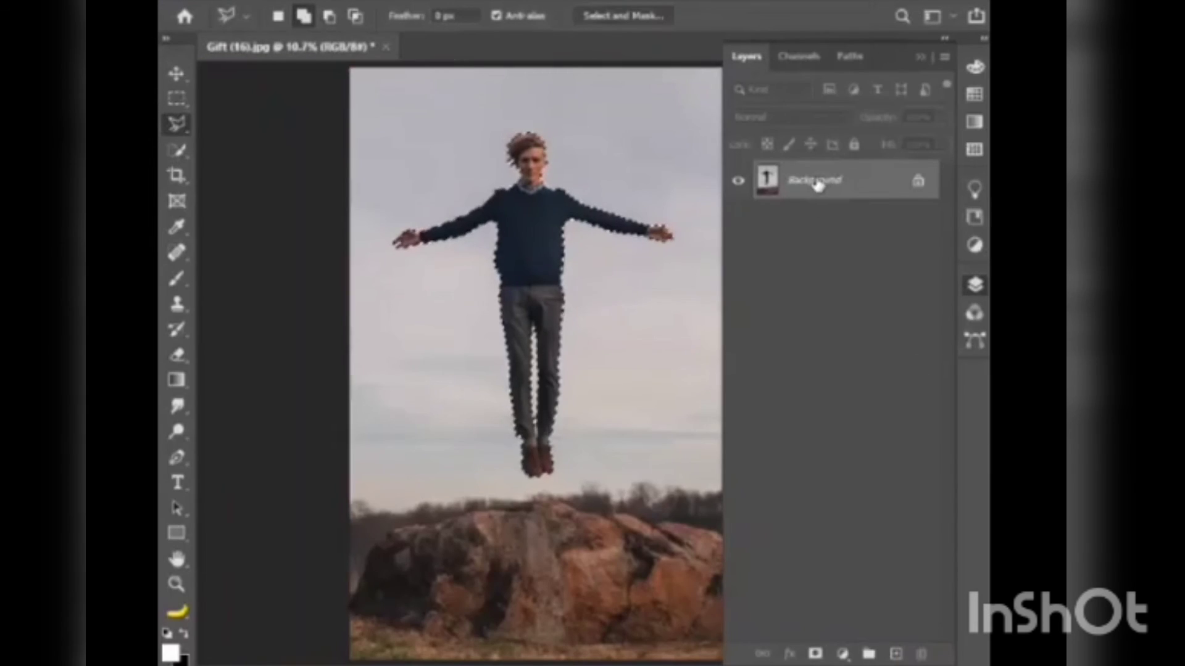
Step: Mask the man, enlarge the Sky layer to cover the canvas, and place it beneath Layer 0
click(814, 654)
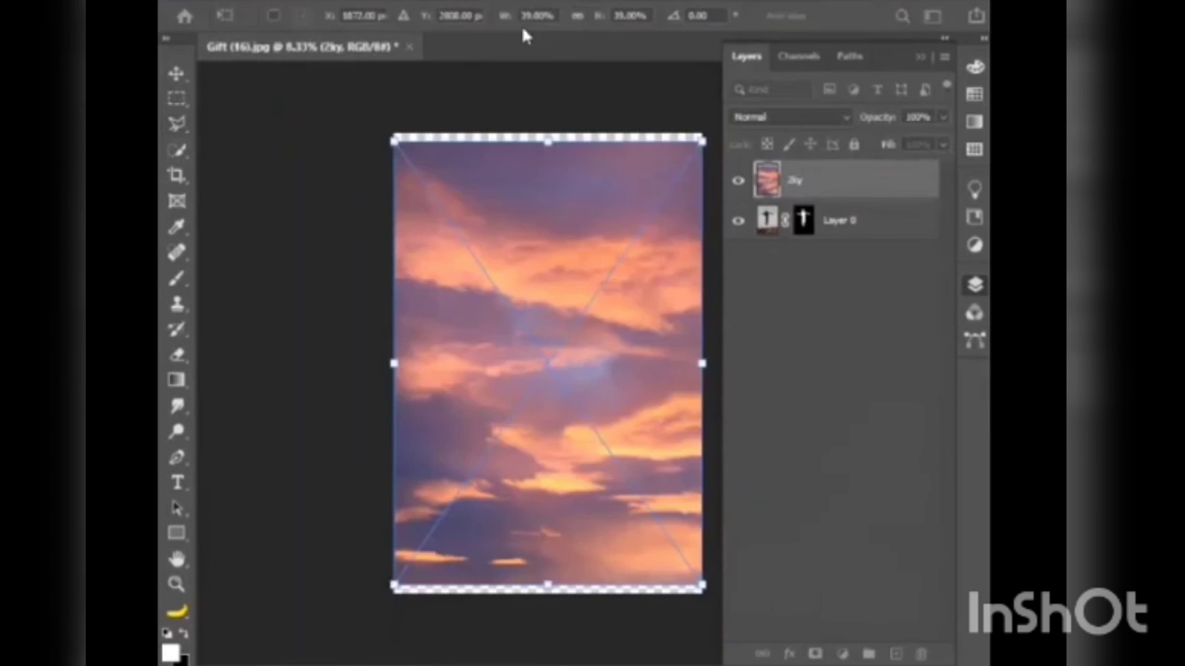
drag(594, 24, 608, 23)
key(Return)
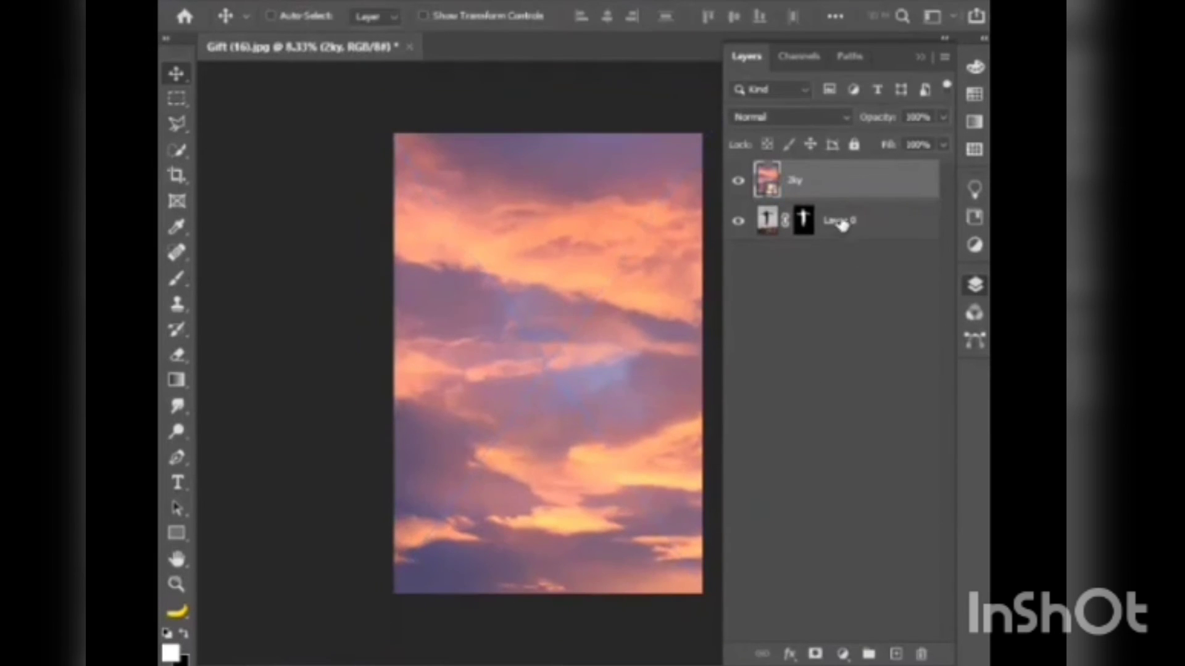
drag(833, 172, 833, 237)
drag(543, 330, 568, 356)
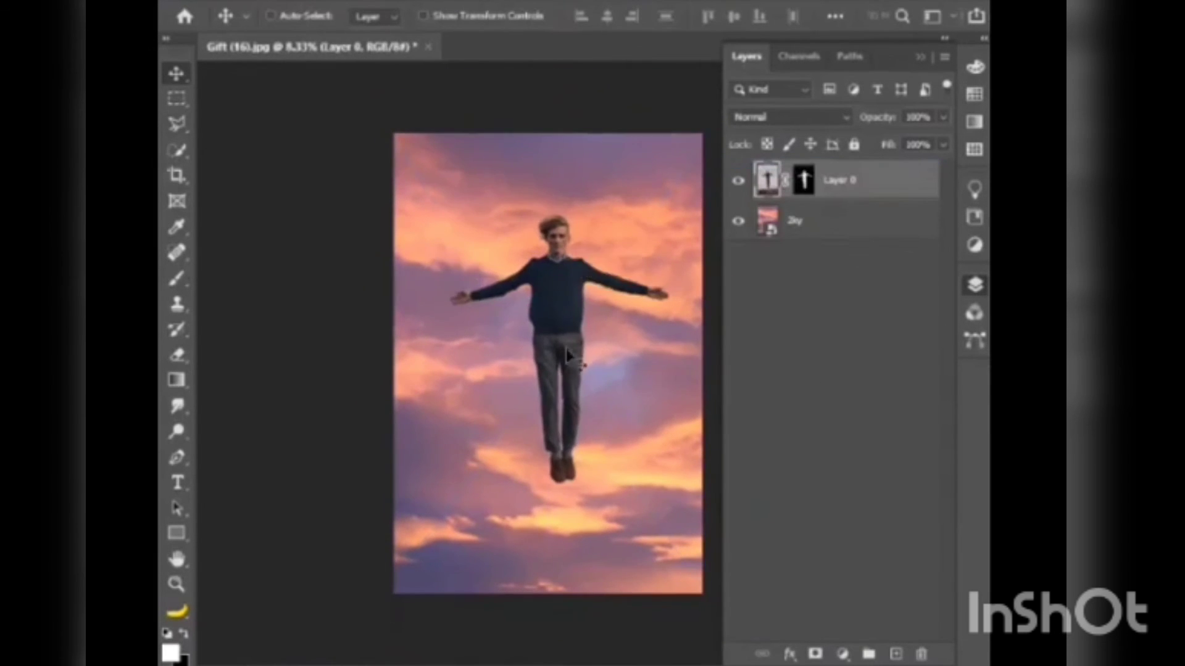
click(920, 56)
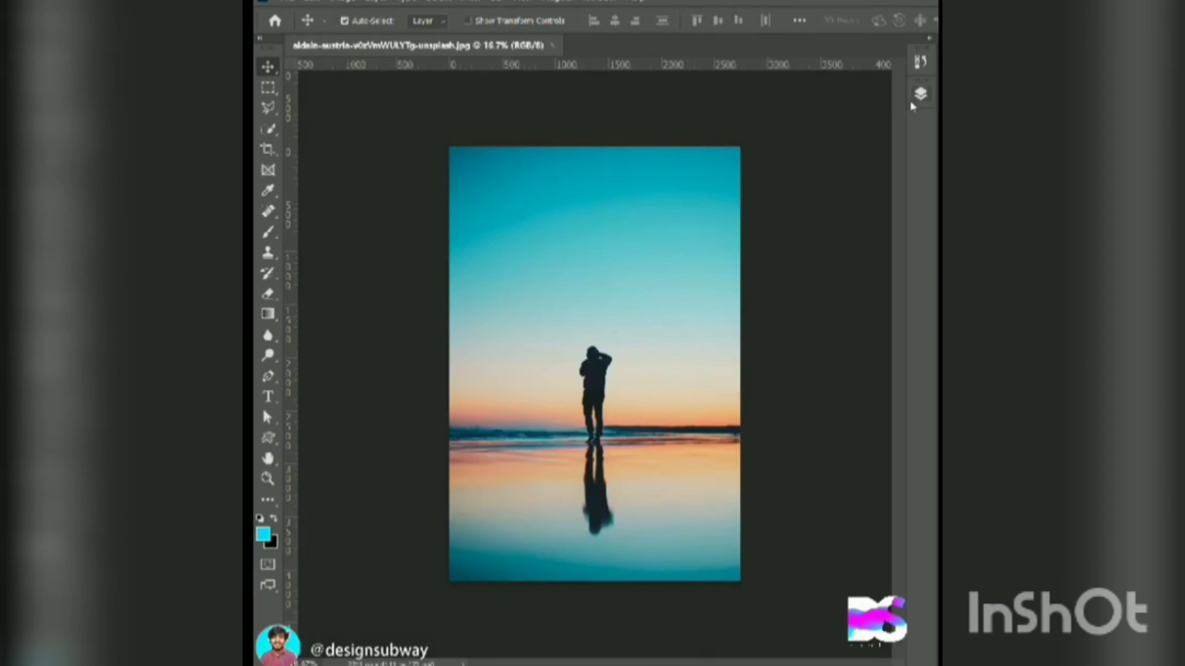
Step: Unlock and duplicate the beach photo layer, then widen the canvas on both sides with Crop
click(920, 96)
click(875, 189)
key(ctrl+j)
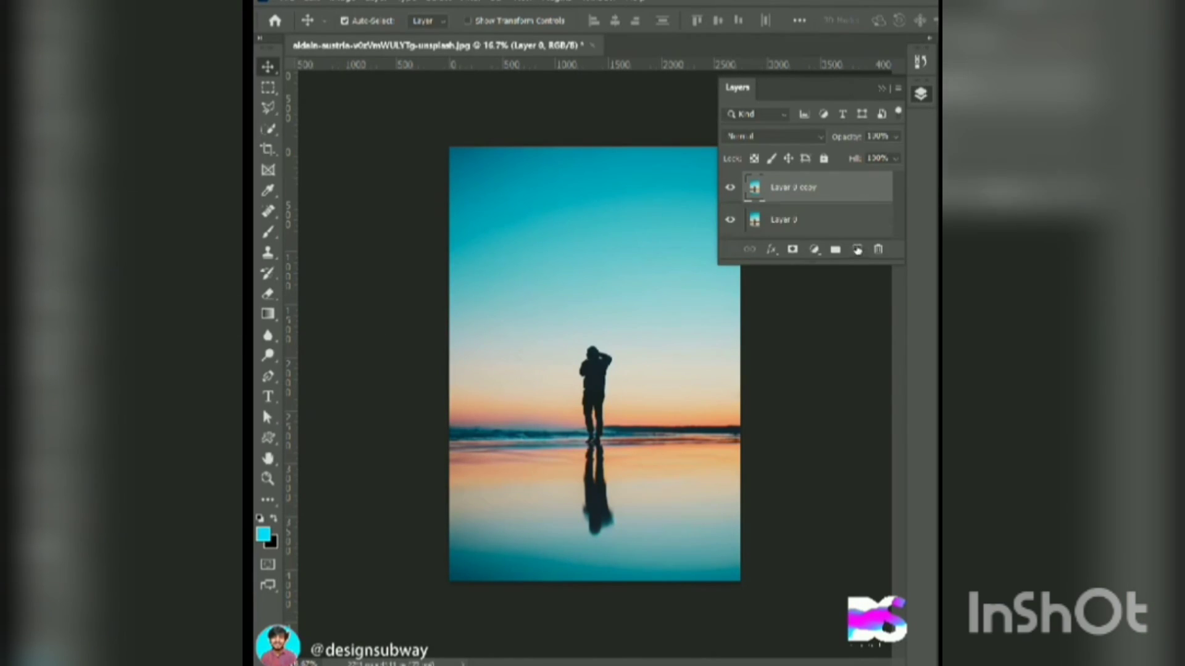
click(263, 154)
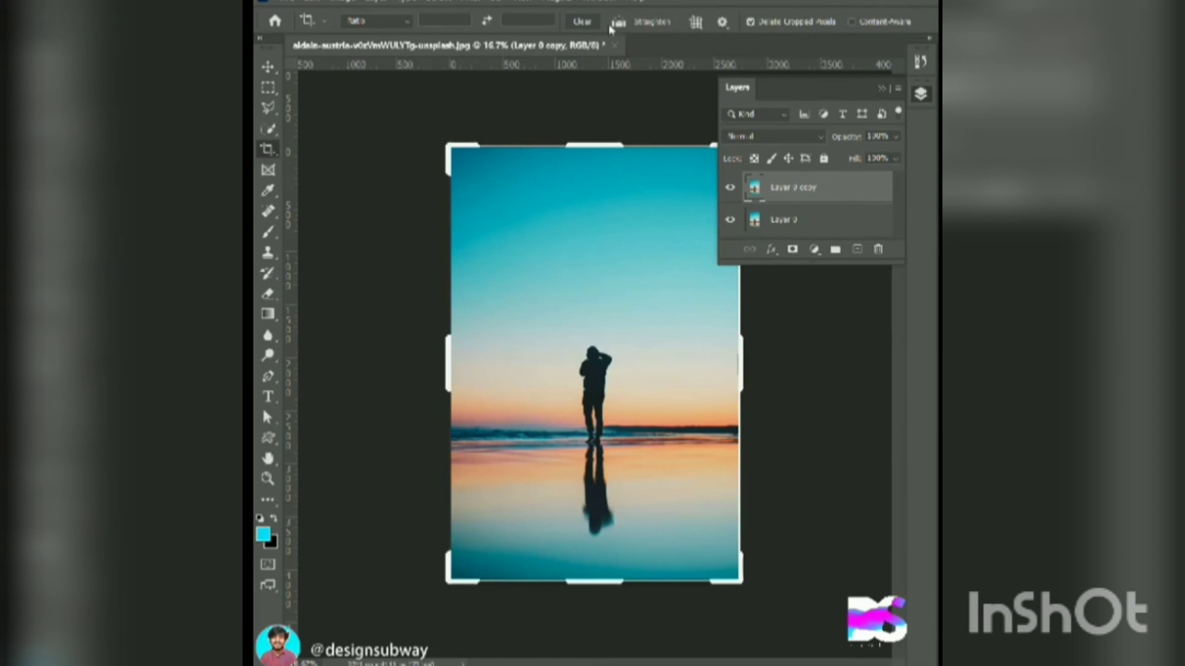
click(882, 90)
drag(448, 364, 336, 378)
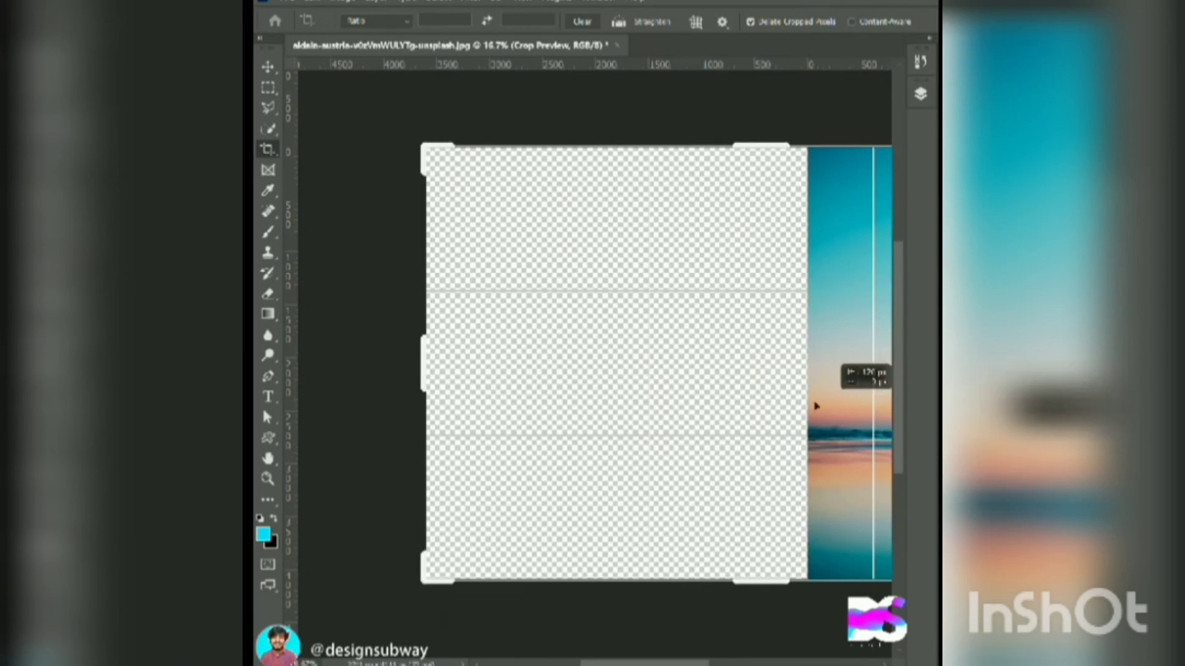
drag(874, 404, 686, 405)
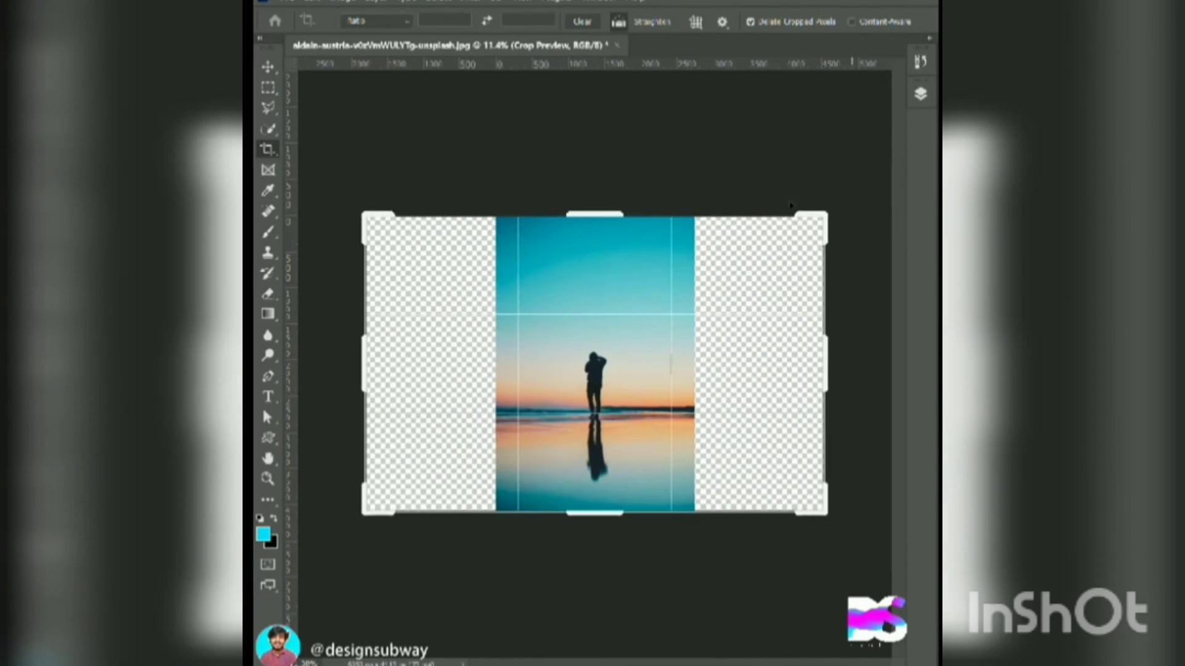
click(923, 95)
key(Return)
Step: Content-Aware Scale the Layer 0 copy to stretch the photo across the full canvas width
key(ctrl+j)
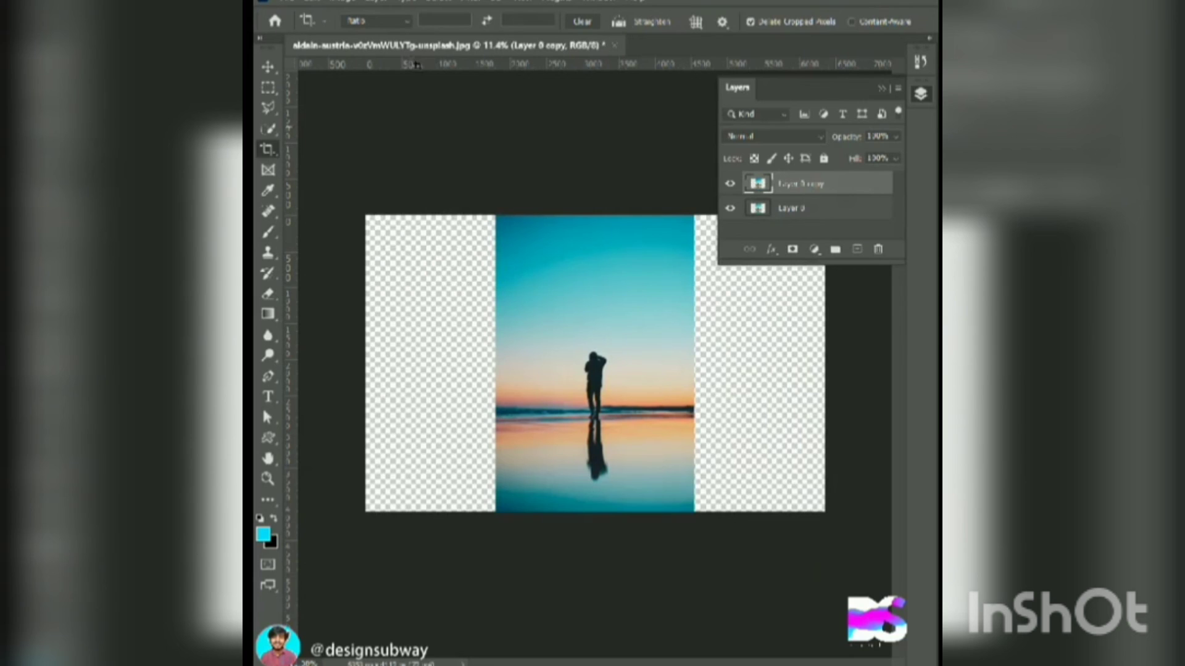
click(268, 66)
click(308, 3)
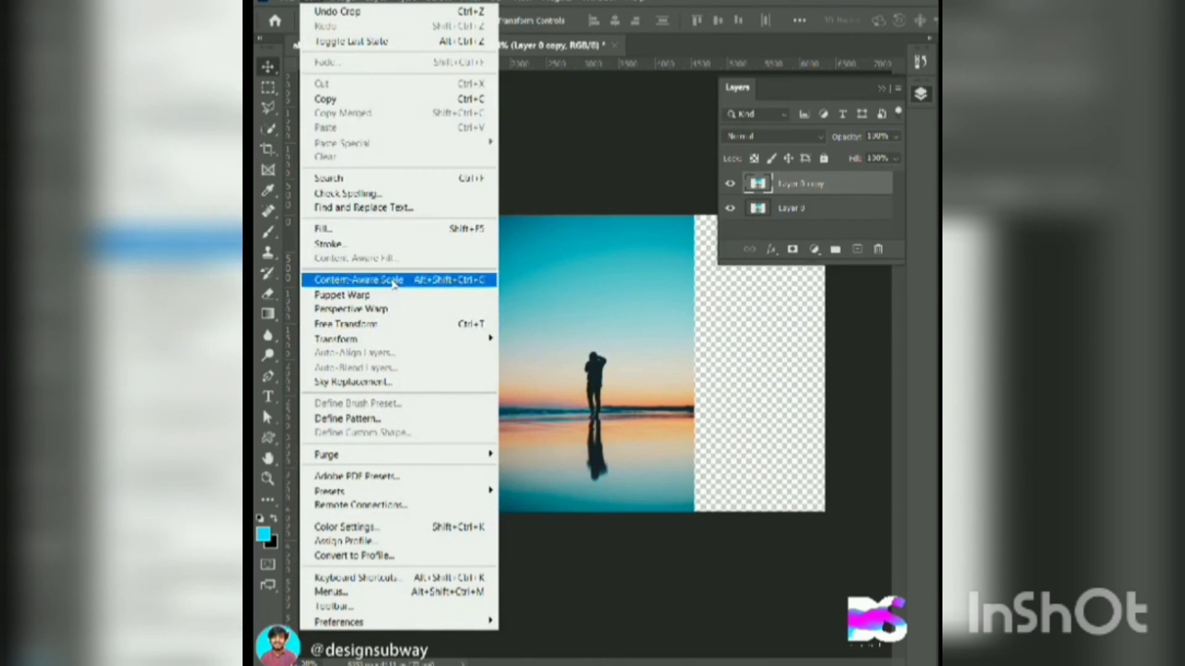
click(358, 276)
drag(492, 360, 366, 363)
drag(694, 364, 824, 364)
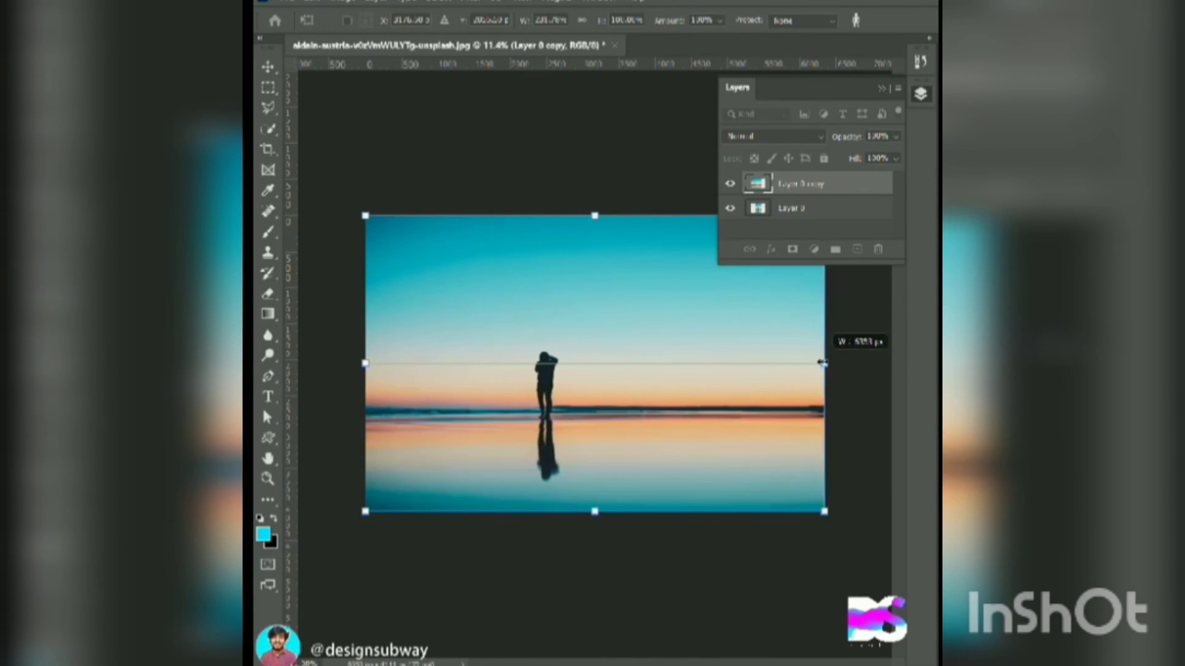
key(Return)
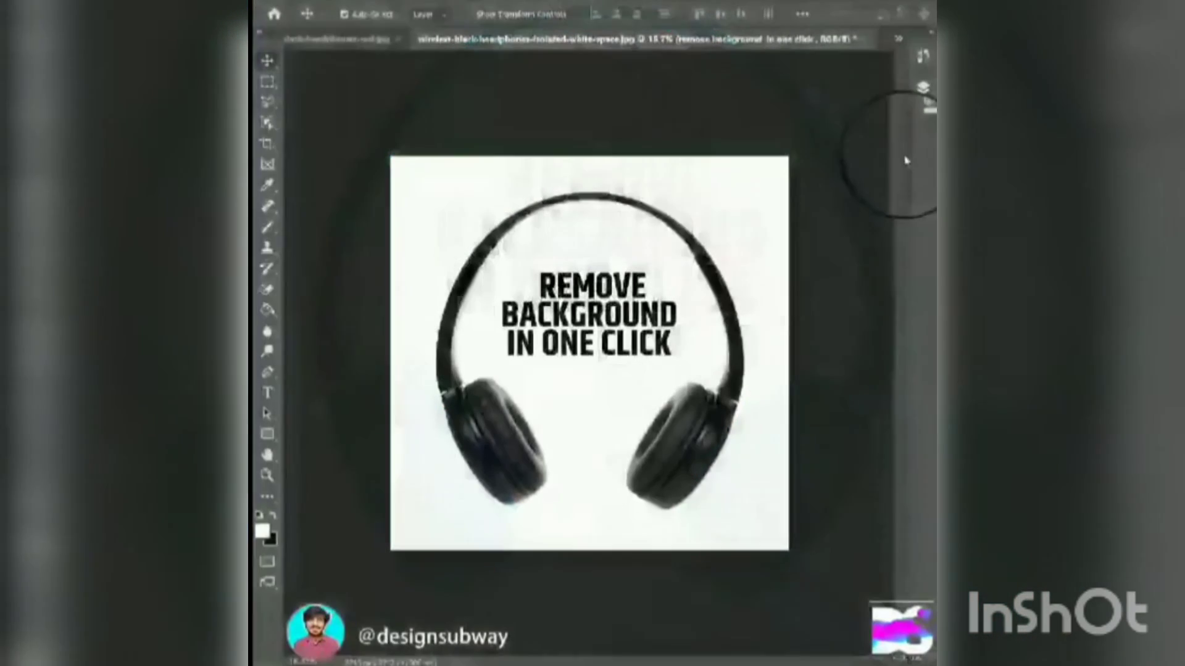
Step: Hide the REMOVE BACKGROUND IN ONE CLICK text layer
click(919, 122)
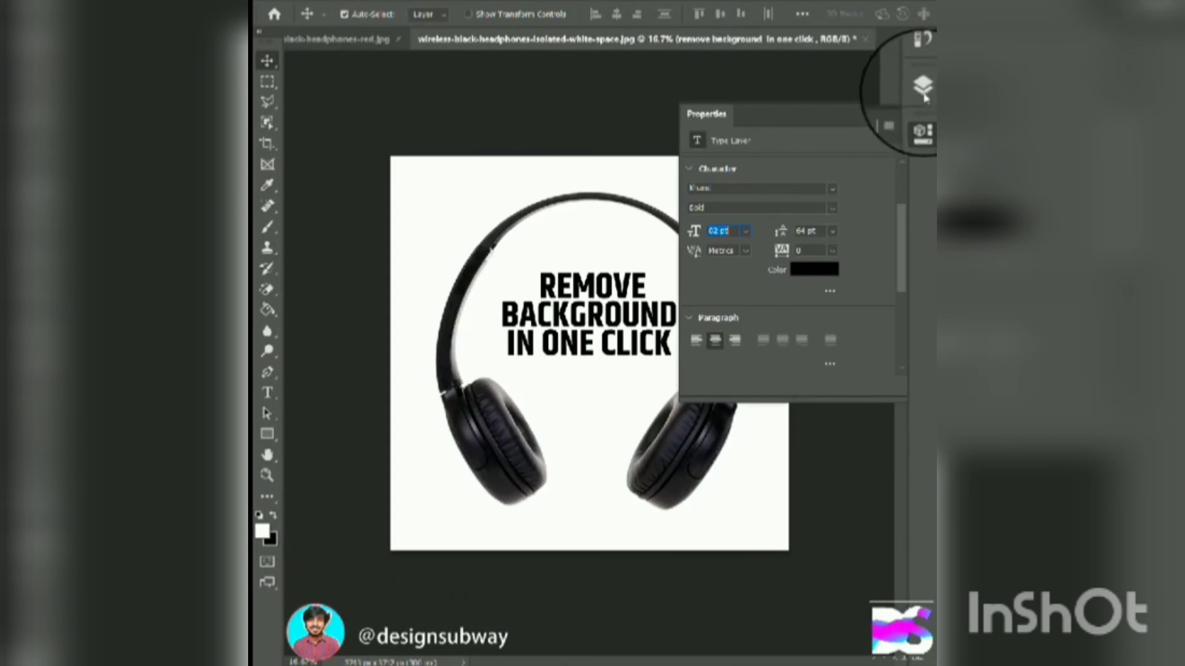
click(922, 88)
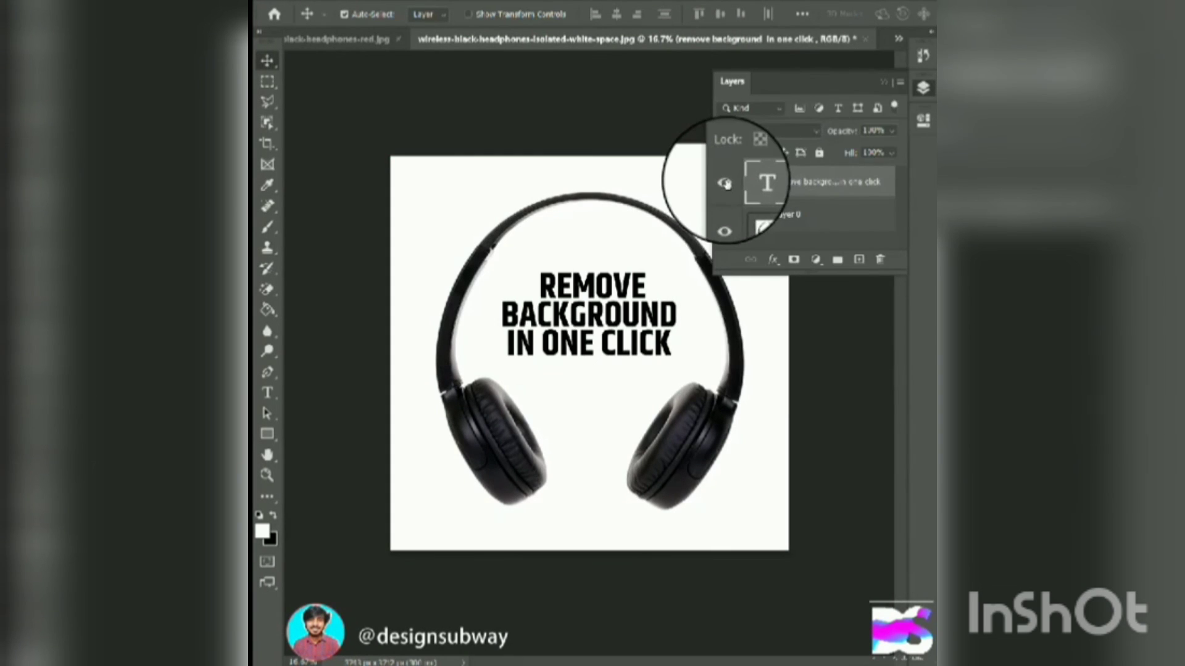
click(727, 184)
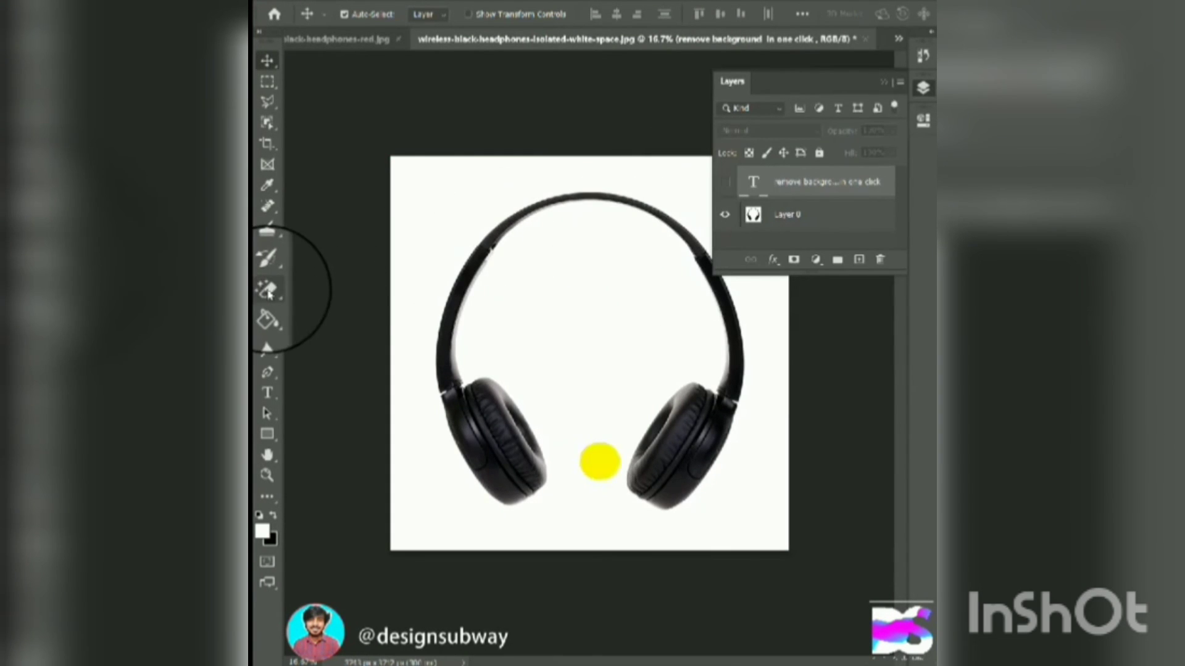
Step: Erase the white background around the headphones on Layer 0 with one Magic Eraser click
click(268, 290)
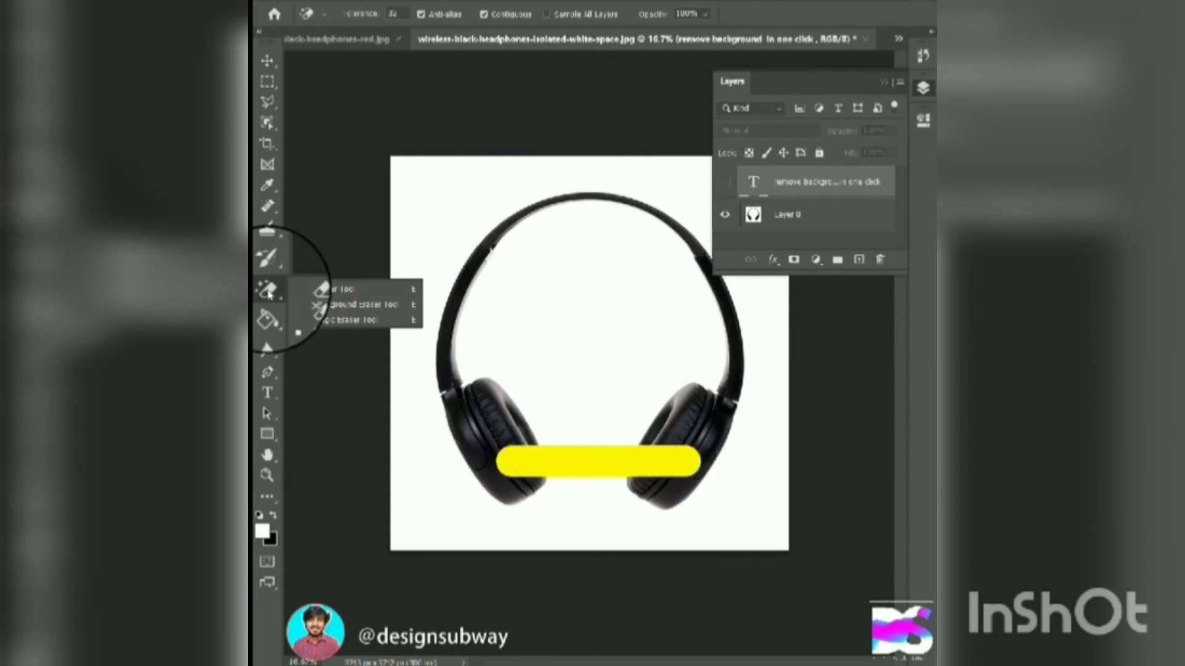
click(384, 322)
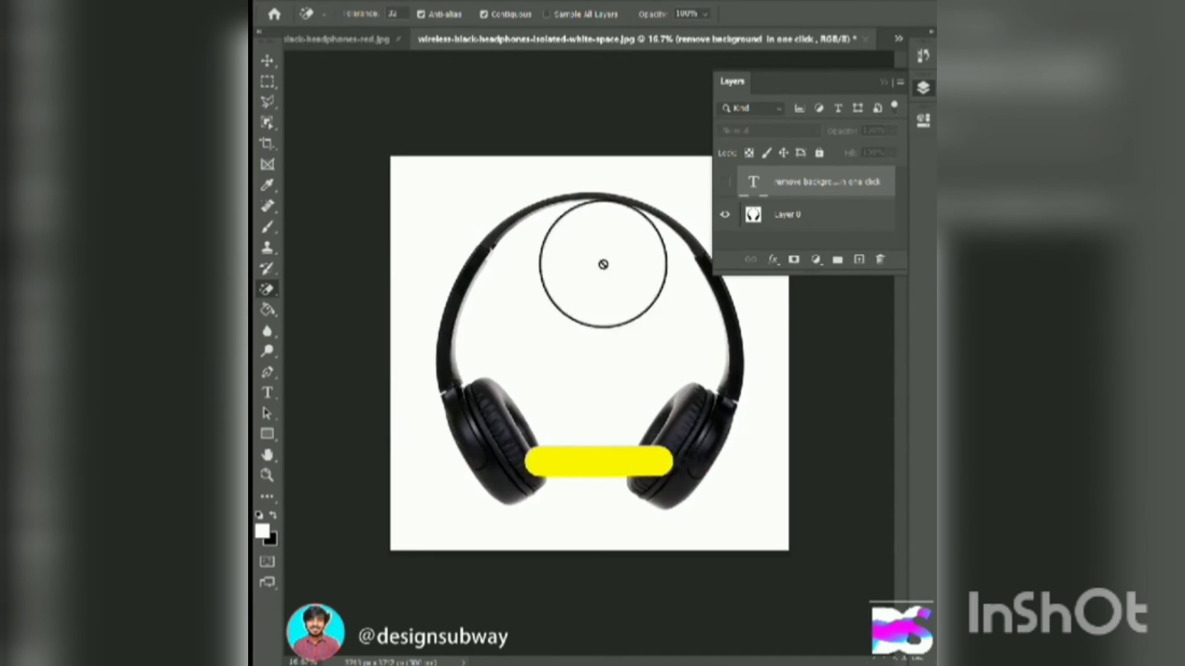
click(775, 226)
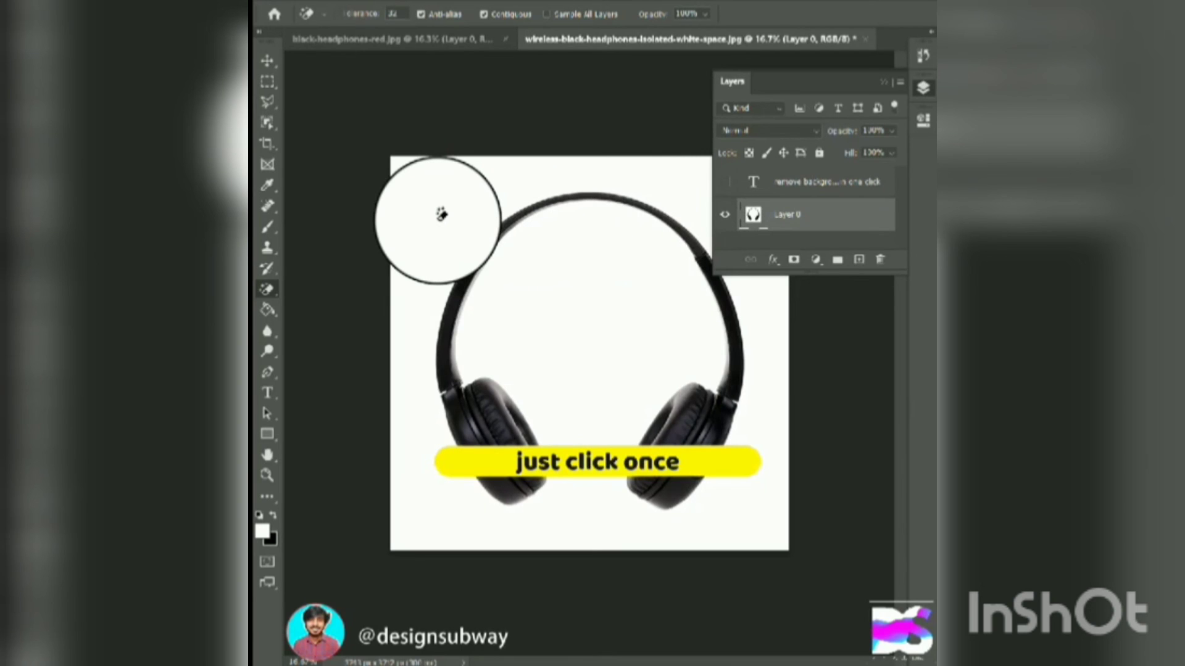
click(442, 214)
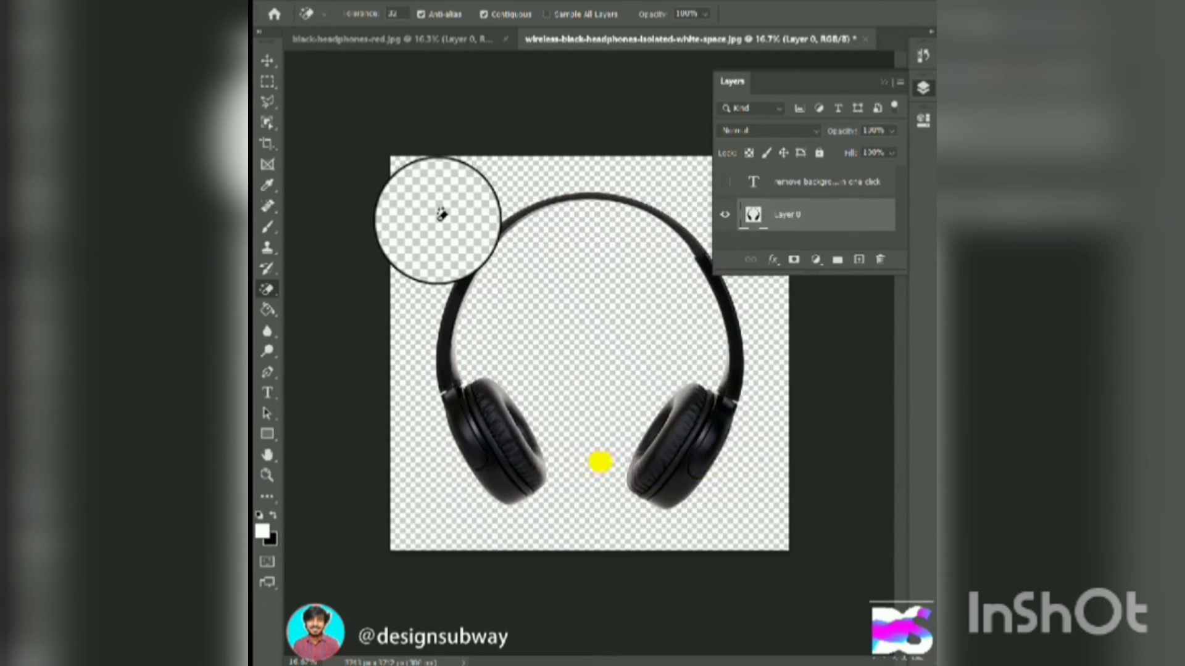